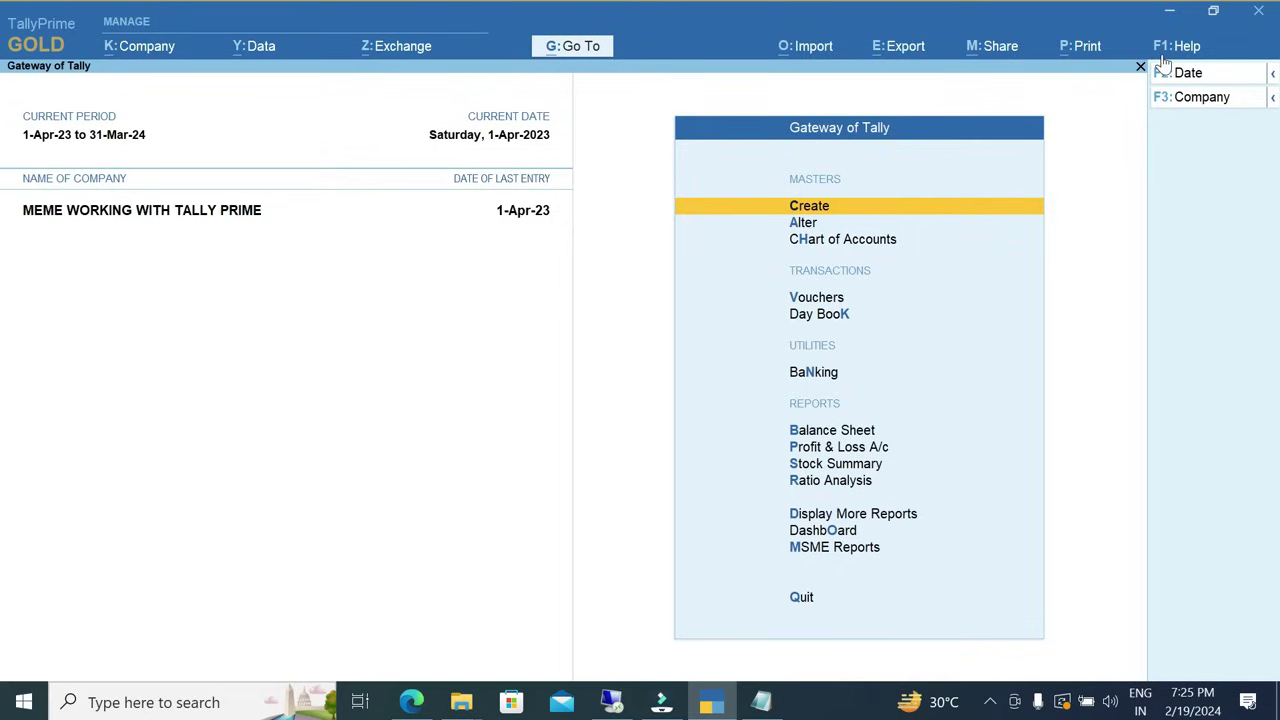
Check that the MSME Invoice Prime 3.1 add-on is loaded in TDL Management.
{"action": "left_click", "coordinate": [1166, 46]}
{"action": "left_click", "coordinate": [1118, 210]}
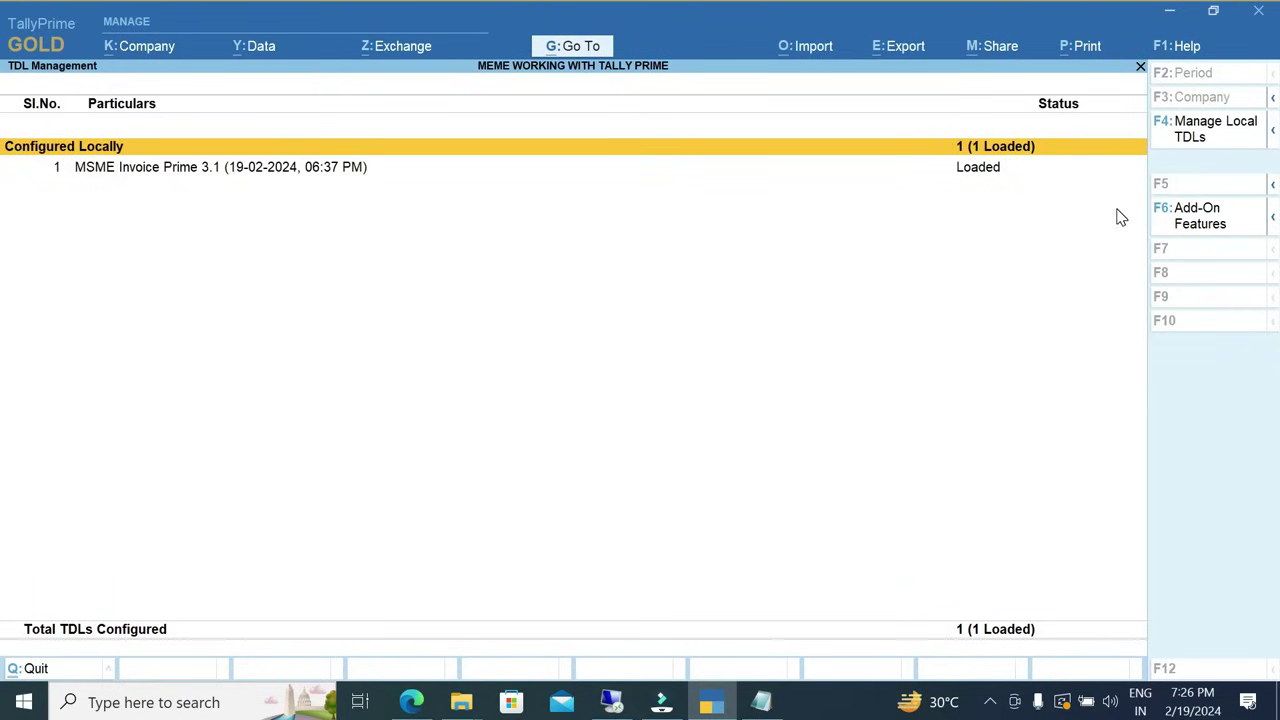
{"action": "left_click", "coordinate": [1203, 152]}
{"action": "key", "text": "ctrl+a"}
In the MSME add-on features, go to the MSME Type field and select Small.
{"action": "left_click", "coordinate": [1208, 216]}
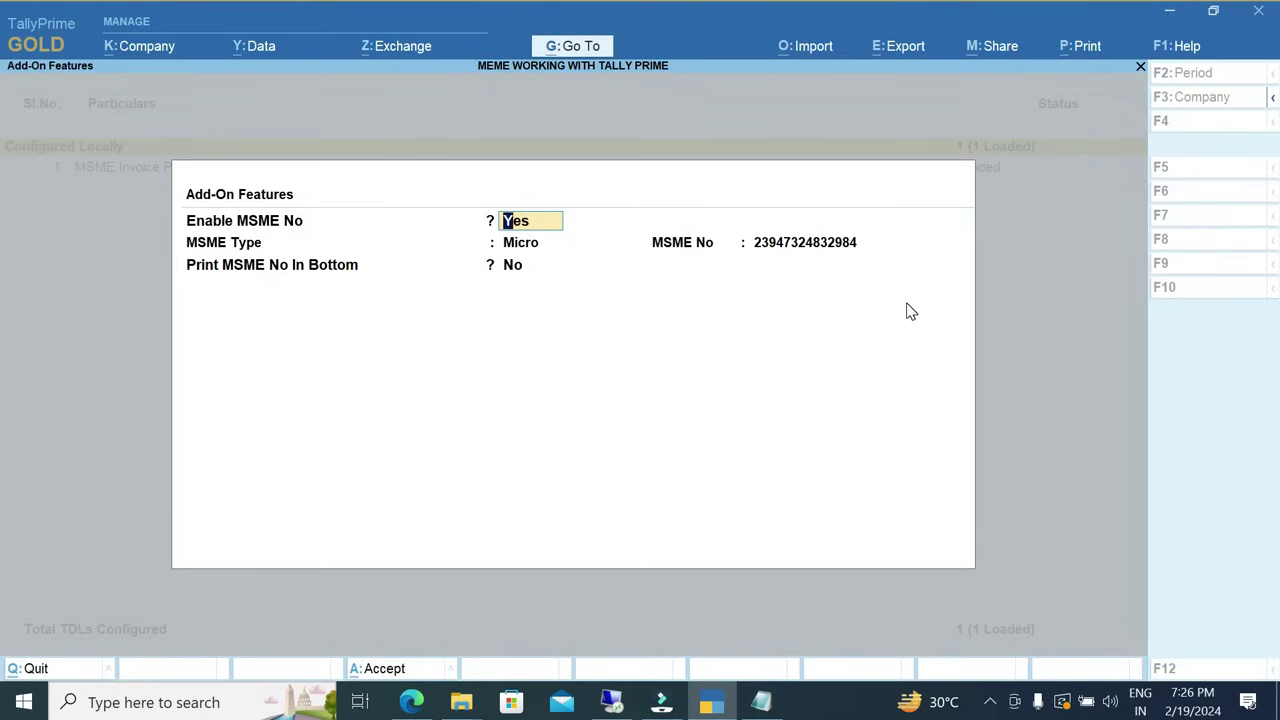
{"action": "key", "text": "Return"}
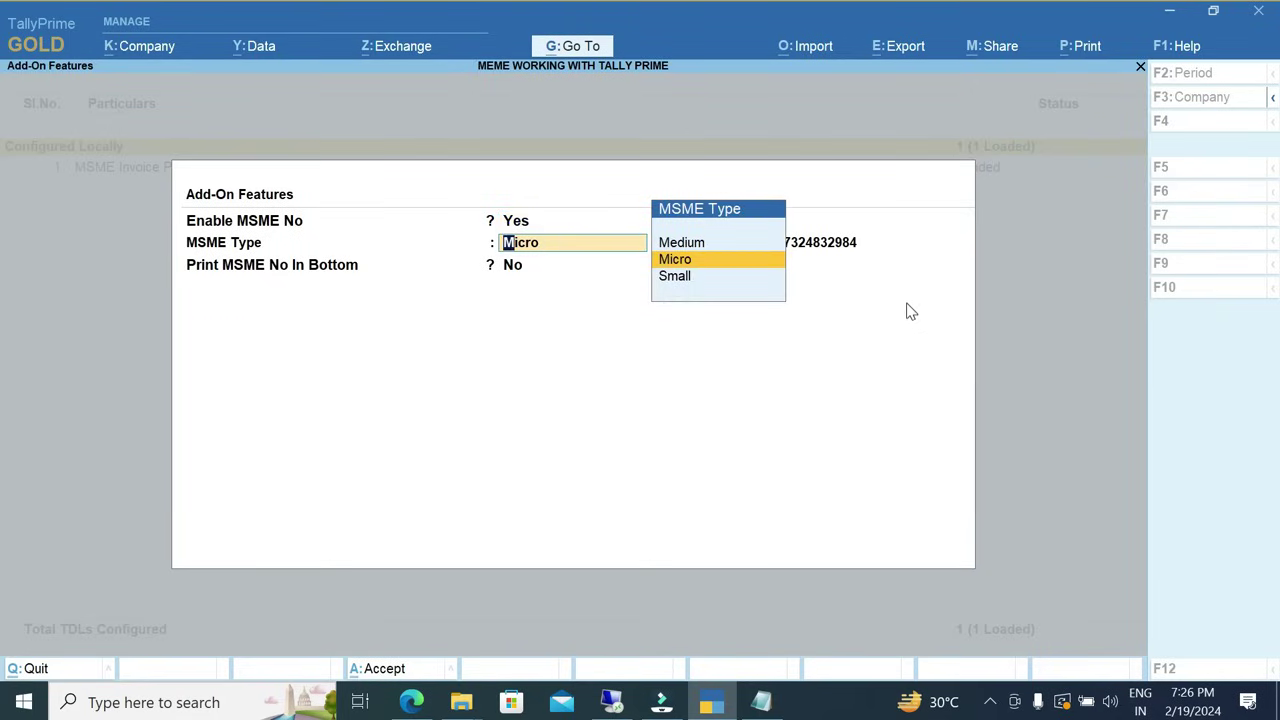
{"action": "key", "text": "Return"}
{"action": "key", "text": "BackSpace"}
{"action": "key", "text": "Return"}
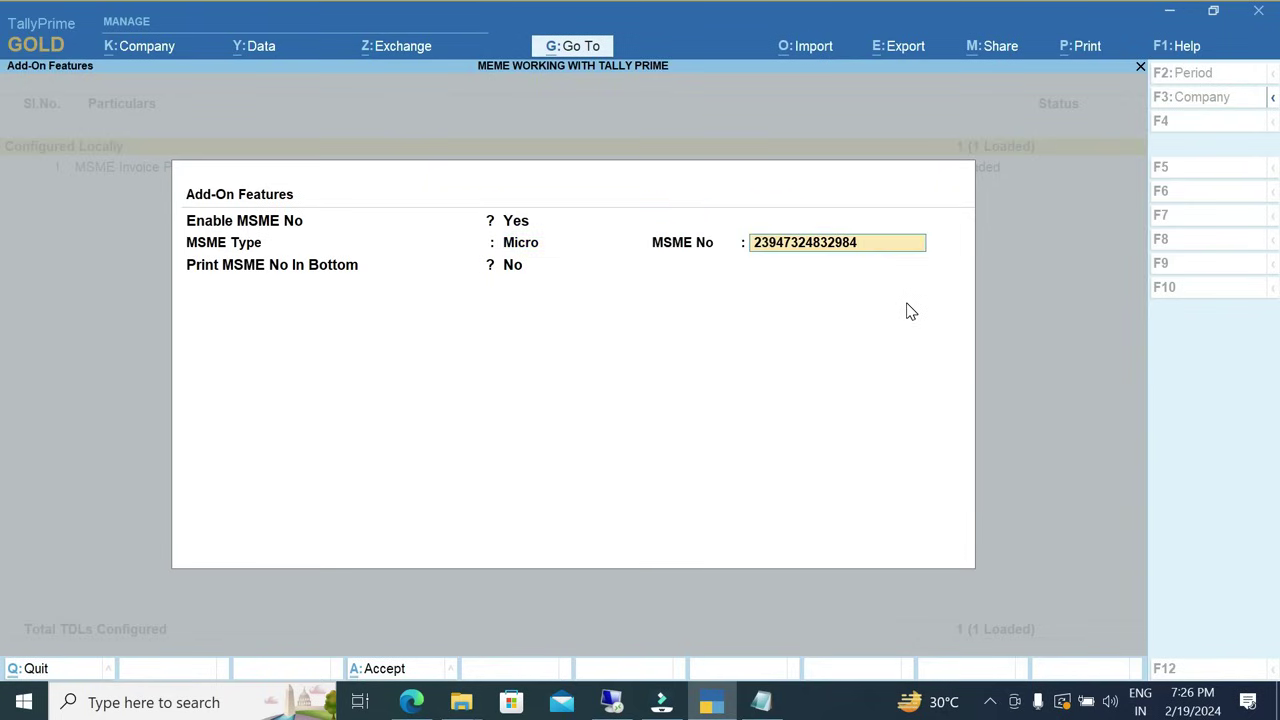
{"action": "key", "text": "BackSpace"}
{"action": "key", "text": "BackSpace"}
{"action": "key", "text": "Return"}
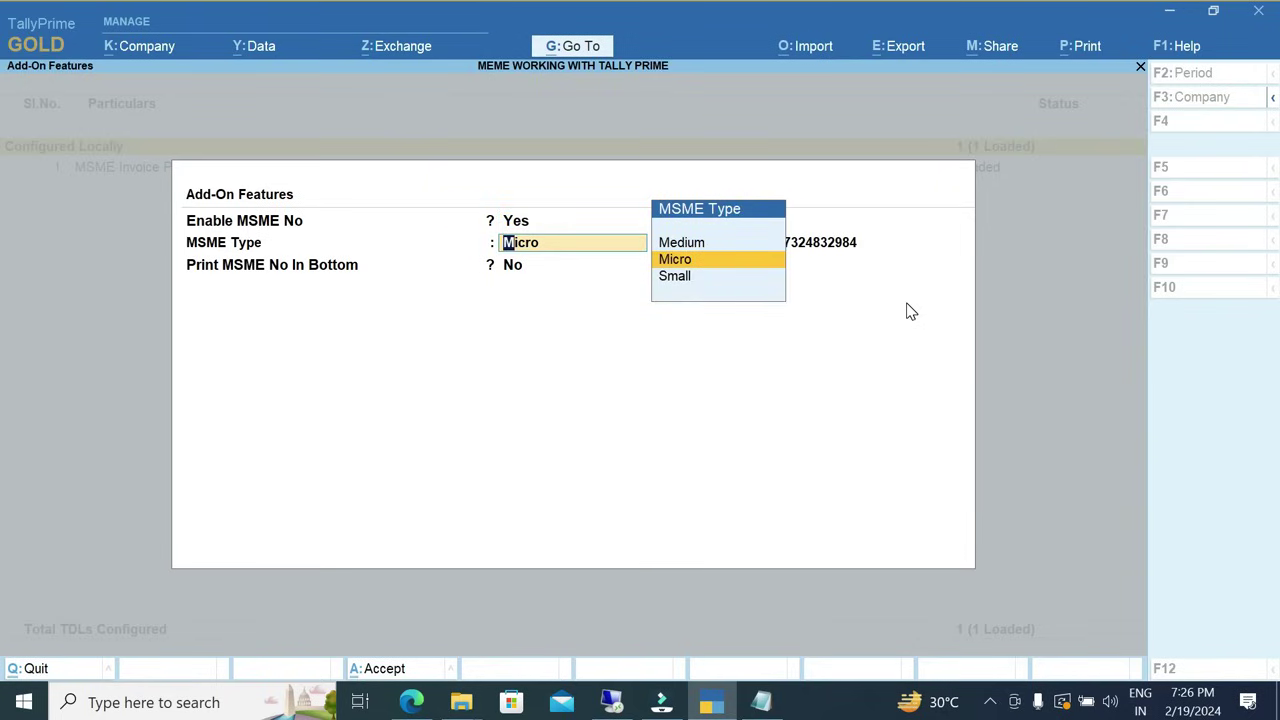
{"action": "key", "text": "Return"}
{"action": "key", "text": "BackSpace"}
{"action": "key", "text": "Down"}
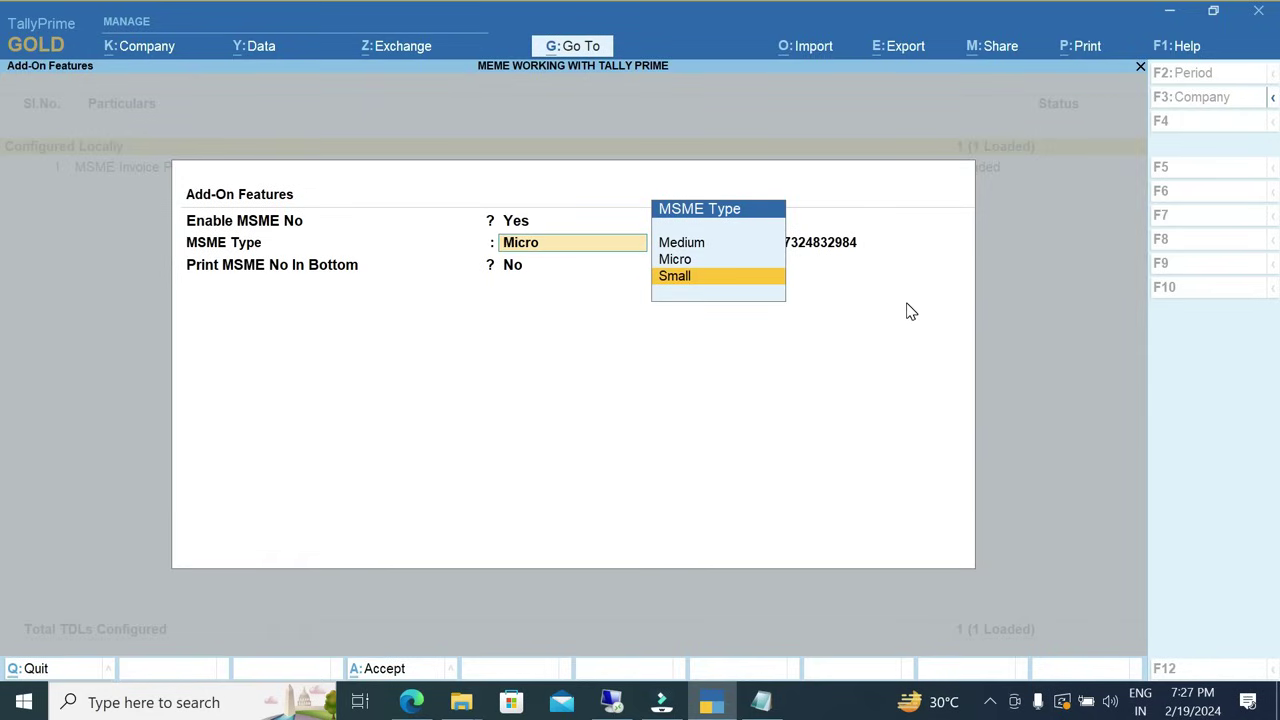
Accept the add-on settings with MSME Type Small and the existing MSME number, then exit TDL Management.
{"action": "key", "text": "Return"}
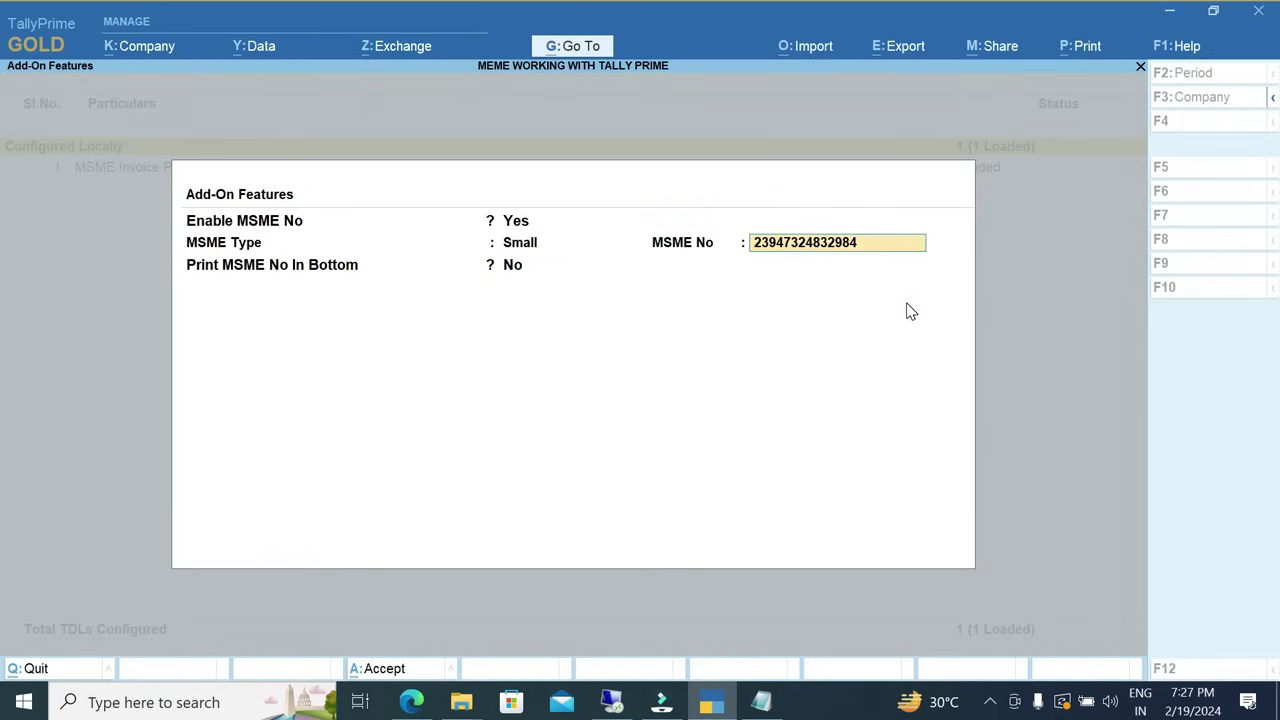
{"action": "key", "text": "Return"}
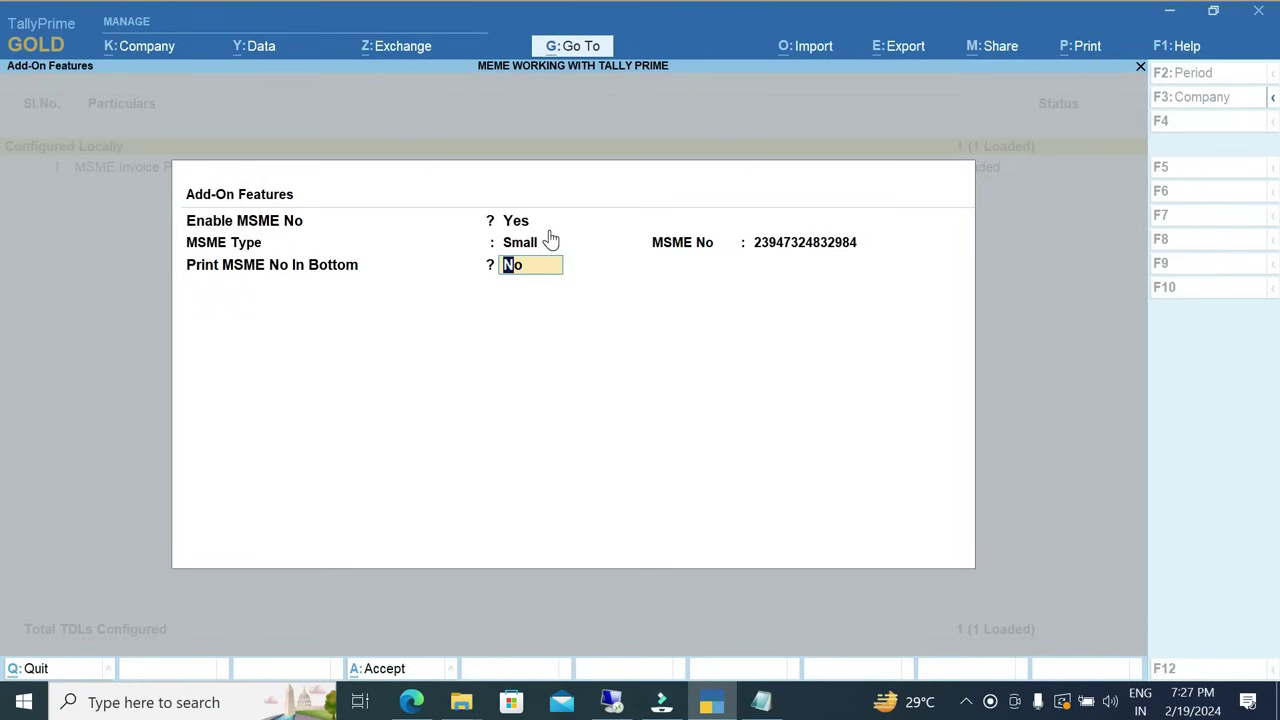
{"action": "key", "text": "Return"}
{"action": "key", "text": "Return"}
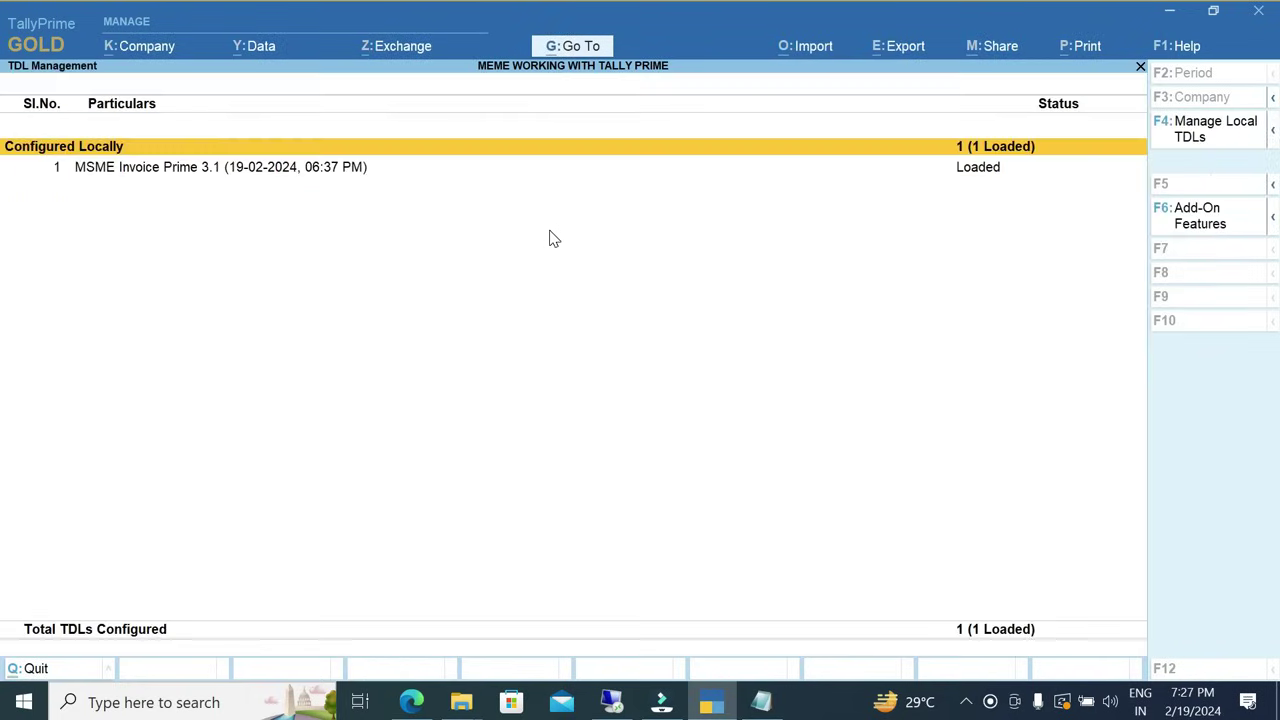
{"action": "key", "text": "Escape"}
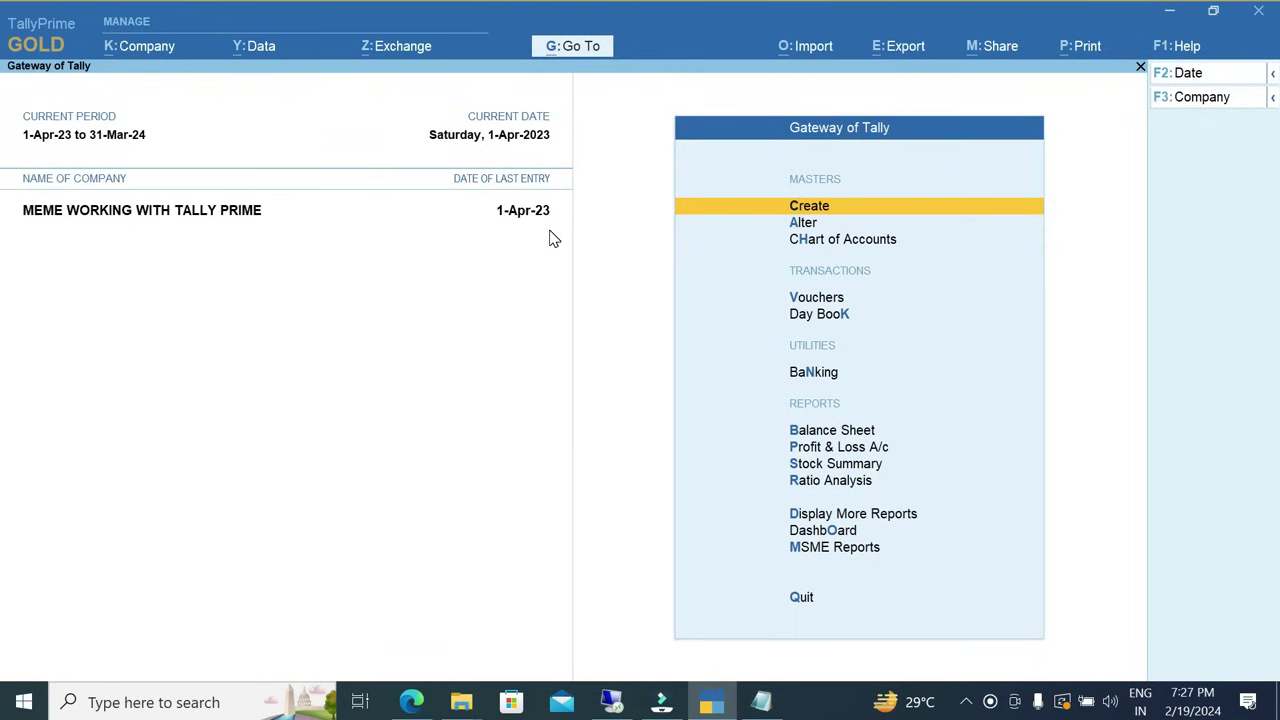
{"action": "key", "text": "Down"}
Open the ledger Harshali Agro India Pvt Ltd for alteration.
{"action": "key", "text": "Return"}
{"action": "key", "text": "Down"}
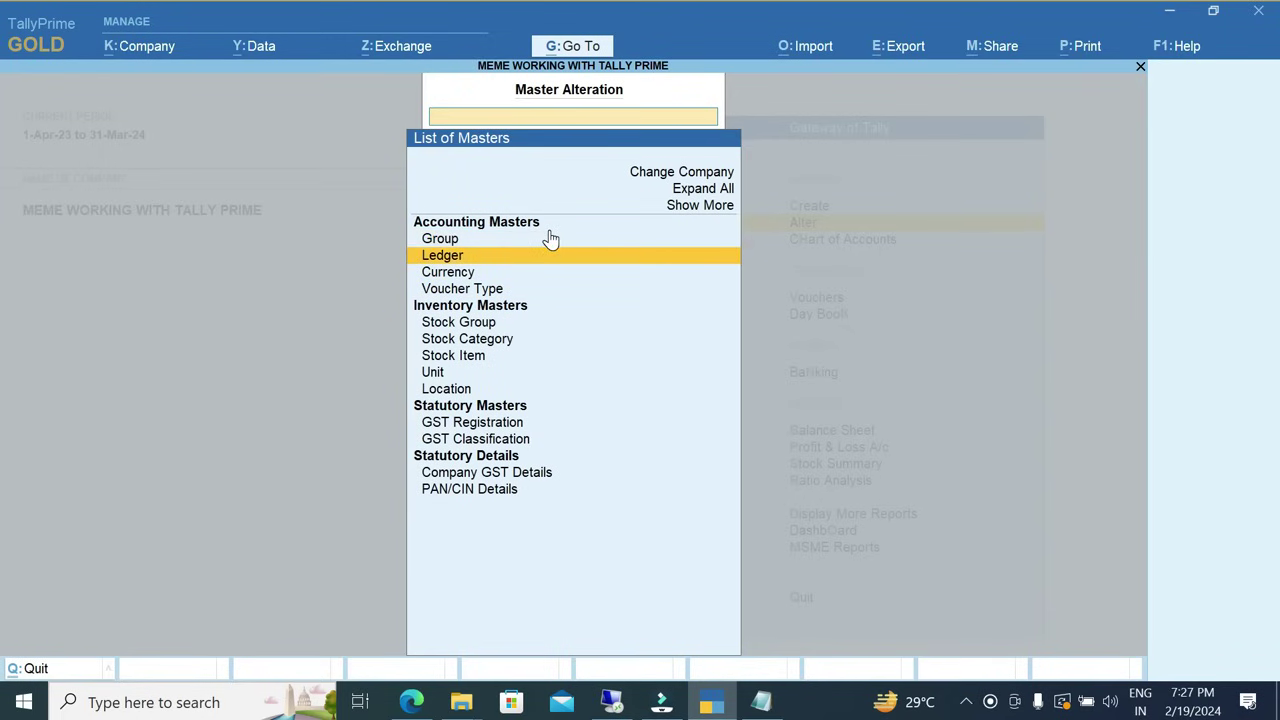
{"action": "key", "text": "Return"}
{"action": "key", "text": "Down"}
{"action": "key", "text": "Down"}
{"action": "key", "text": "Down"}
{"action": "key", "text": "Down"}
{"action": "key", "text": "Down"}
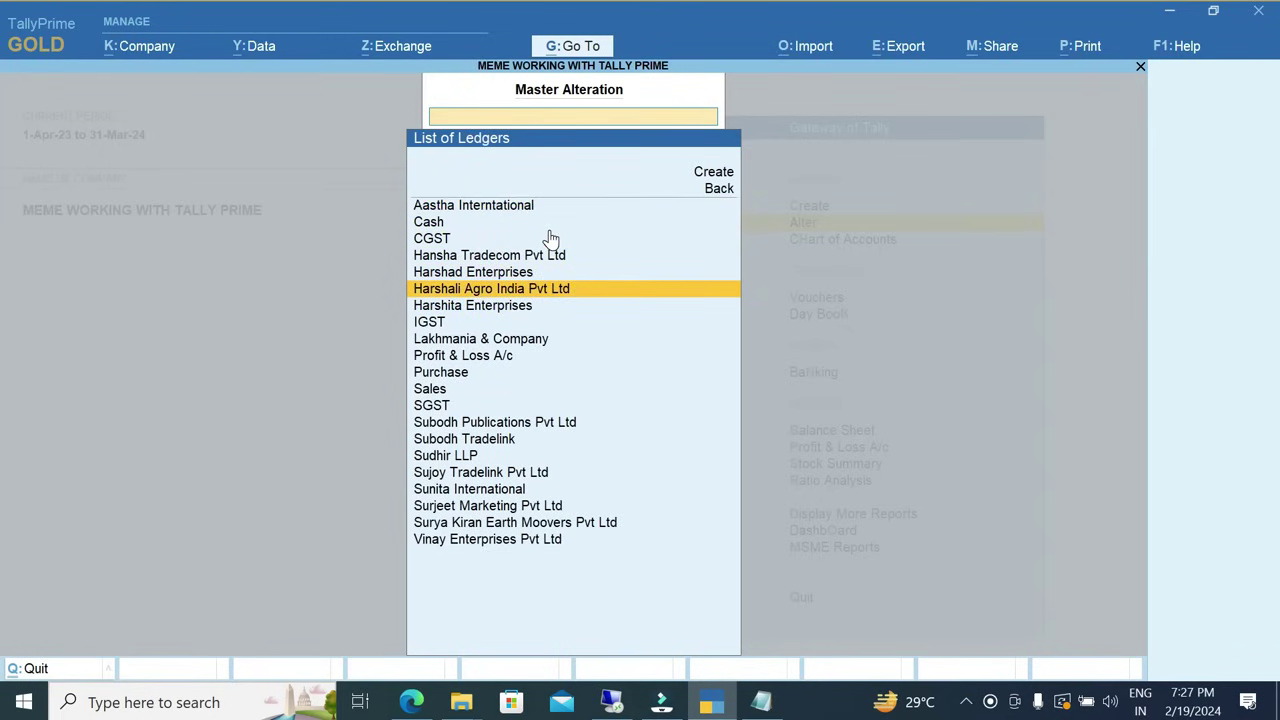
{"action": "key", "text": "Return"}
Confirm the party's MSME Type is Small and its MSME No. is filled, then exit unchanged.
{"action": "left_click", "coordinate": [786, 530]}
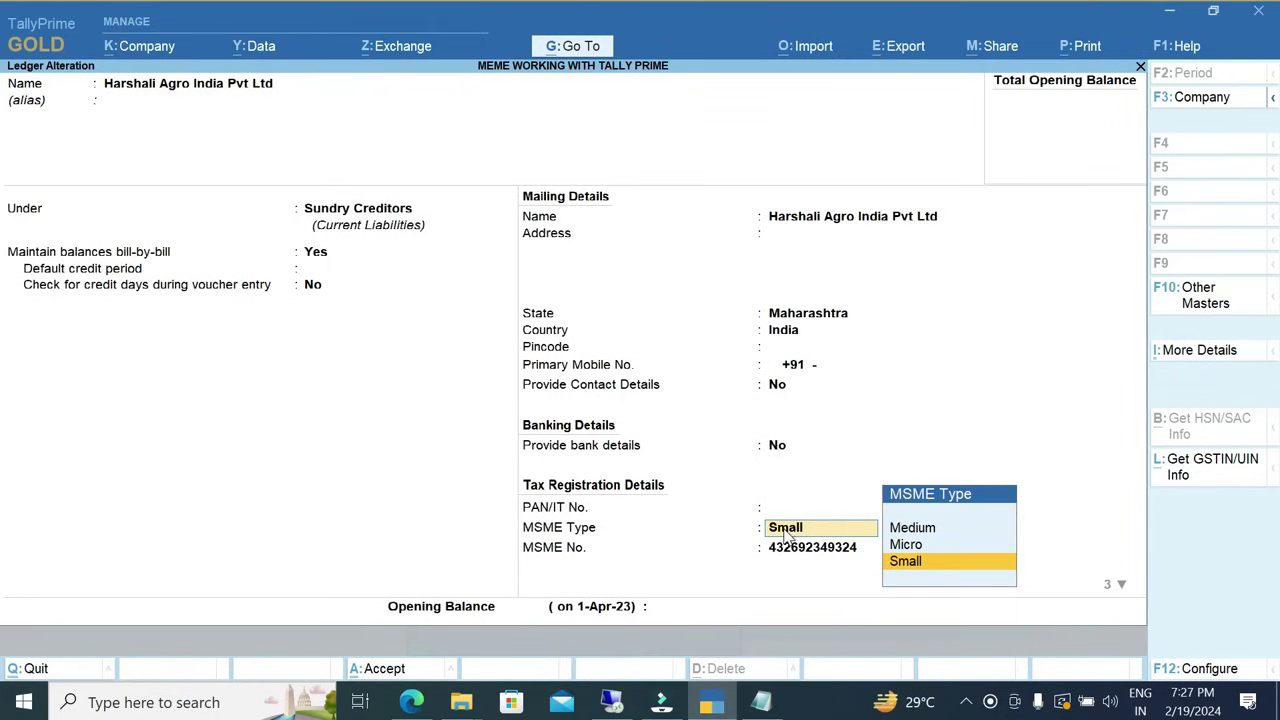
{"action": "left_click", "coordinate": [786, 530]}
{"action": "left_click", "coordinate": [786, 530]}
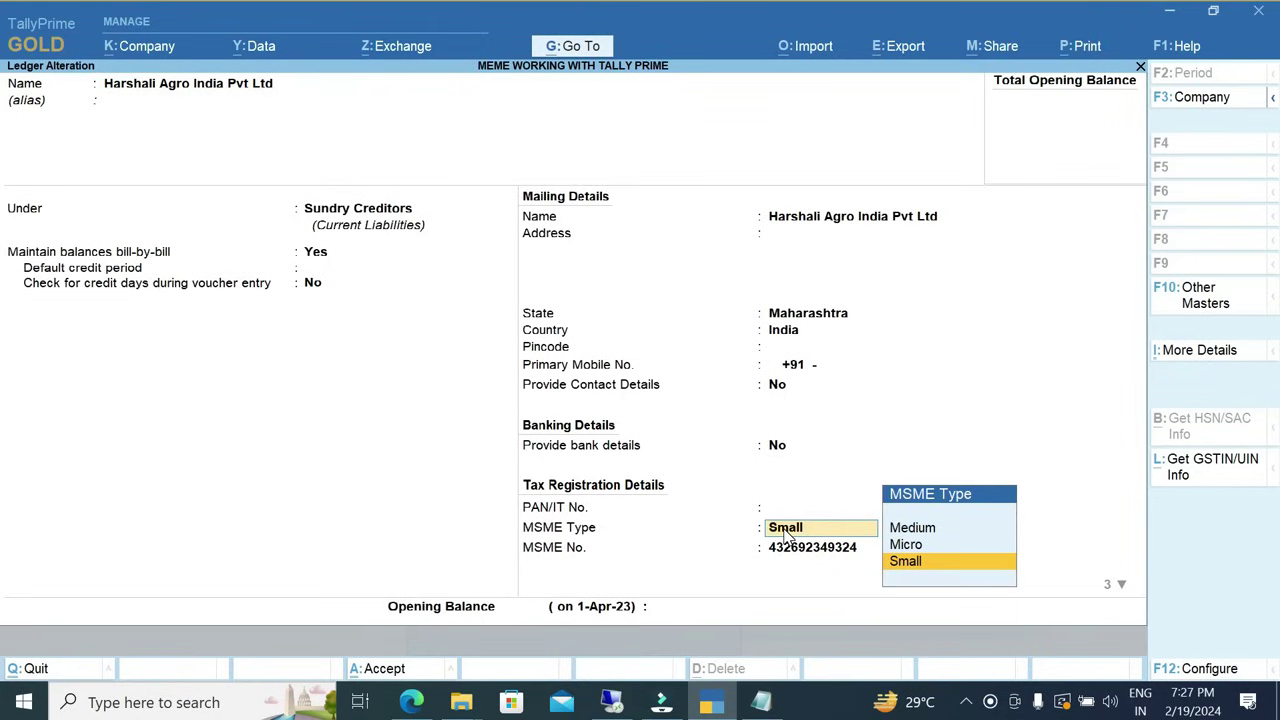
{"action": "key", "text": "Return"}
{"action": "left_click", "coordinate": [786, 530]}
{"action": "key", "text": "Return"}
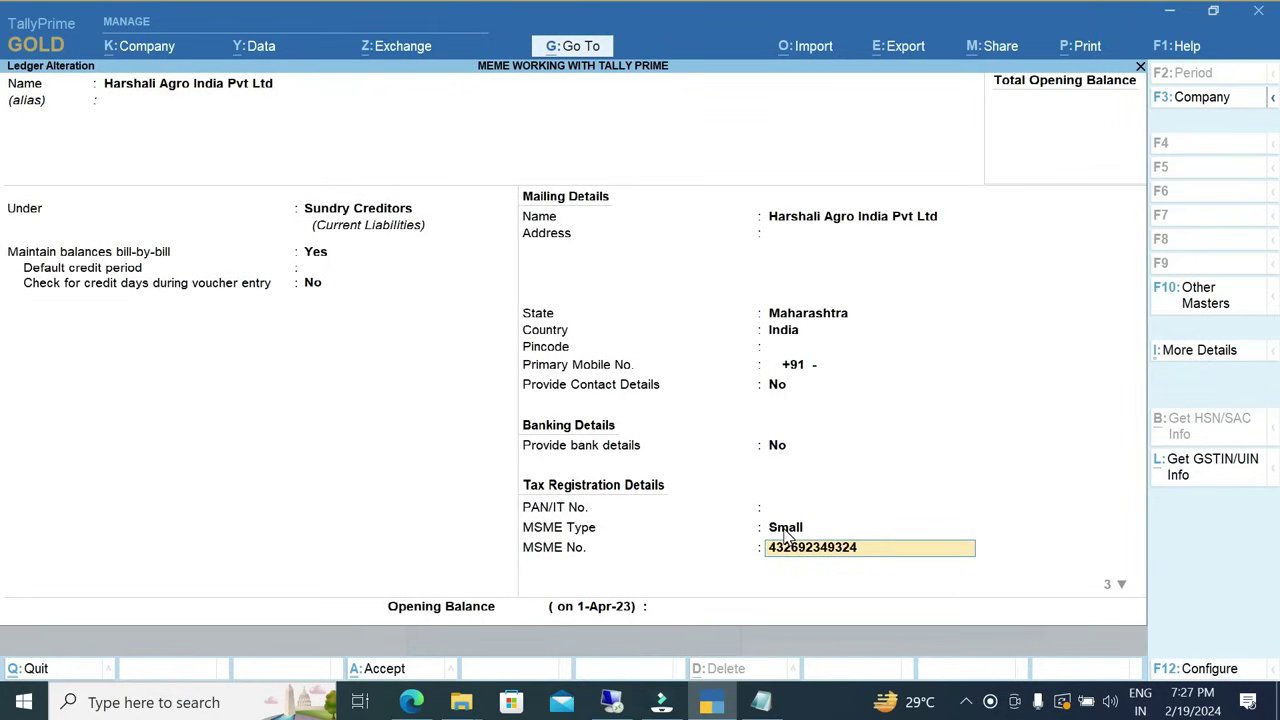
{"action": "key", "text": "Return"}
{"action": "left_click", "coordinate": [786, 535]}
{"action": "key", "text": "Escape"}
{"action": "key", "text": "Escape"}
{"action": "key", "text": "Escape"}
{"action": "key", "text": "Escape"}
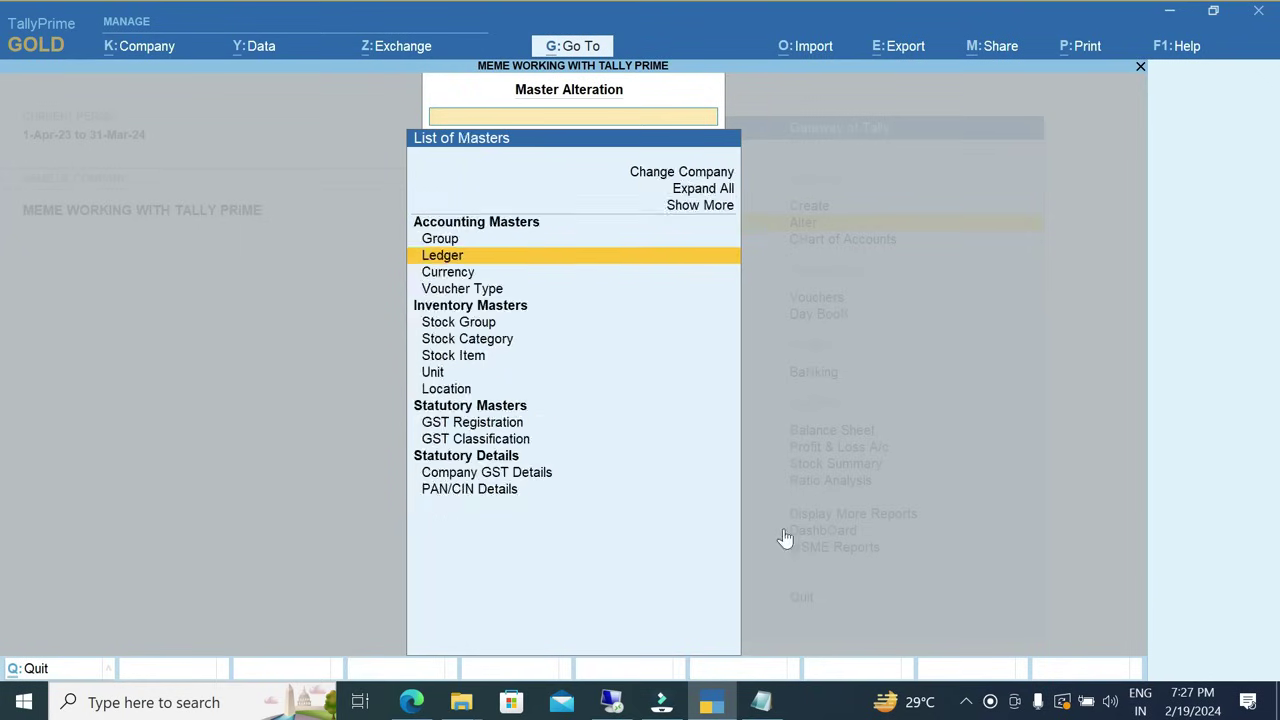
{"action": "key", "text": "v"}
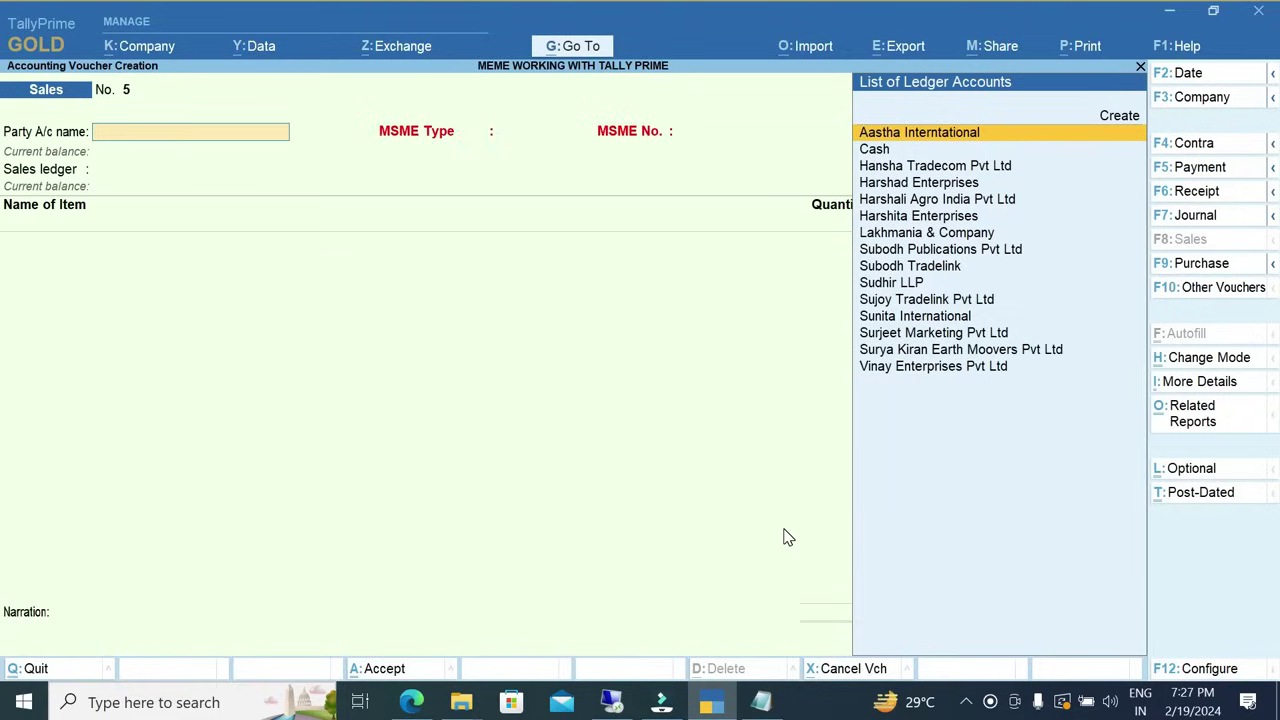
Verify the Sales voucher type has Enable MSME No set to Yes.
{"action": "left_click", "coordinate": [1245, 292]}
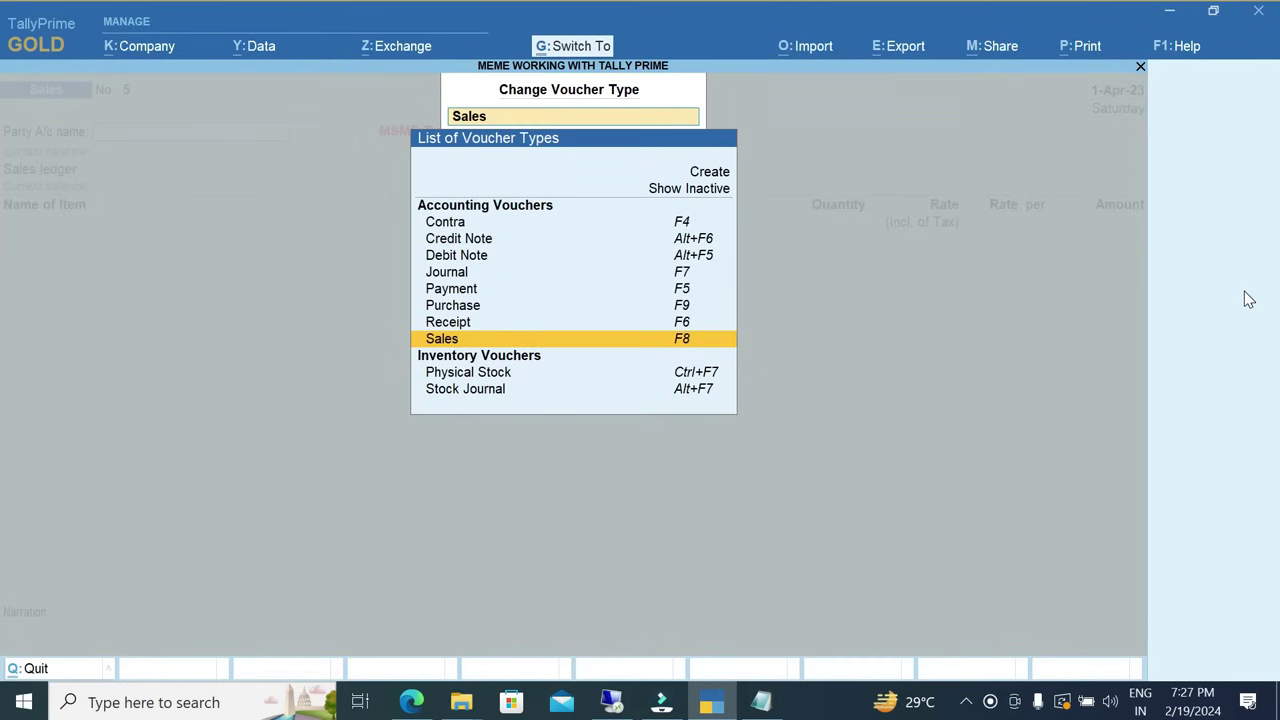
{"action": "key", "text": "ctrl+Return"}
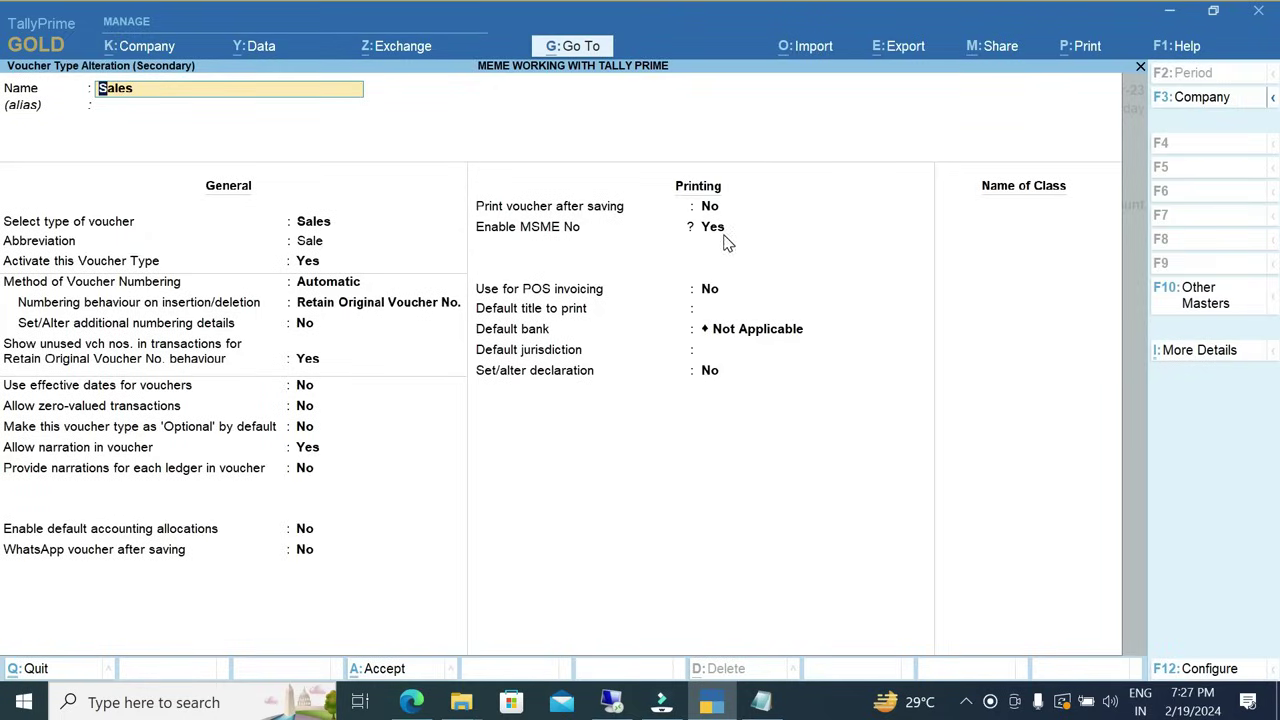
{"action": "key", "text": "ctrl+a"}
{"action": "key", "text": "Return"}
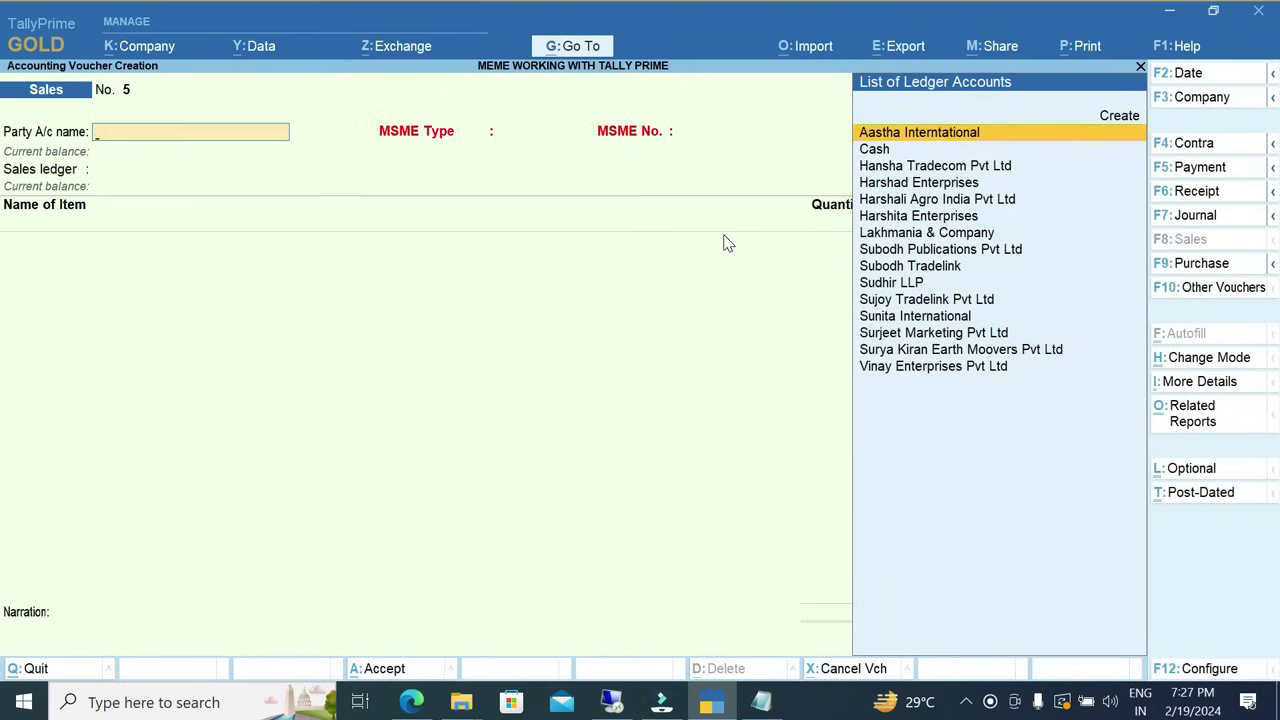
Select Harshali Agro India Pvt Ltd as party and Sales as the sales ledger.
{"action": "key", "text": "Down"}
{"action": "key", "text": "Down"}
{"action": "key", "text": "Down"}
{"action": "key", "text": "Down"}
{"action": "key", "text": "Down"}
{"action": "key", "text": "Down"}
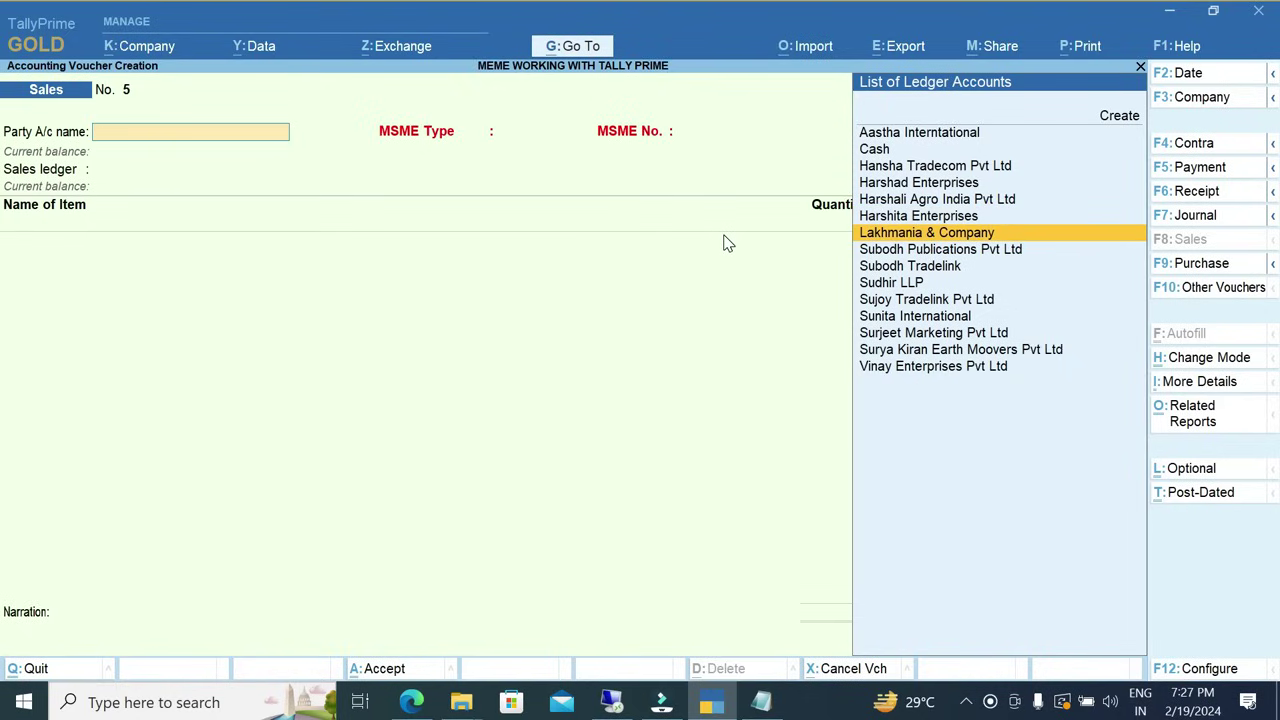
{"action": "key", "text": "Up"}
{"action": "key", "text": "Up"}
{"action": "key", "text": "Return"}
{"action": "key", "text": "Return"}
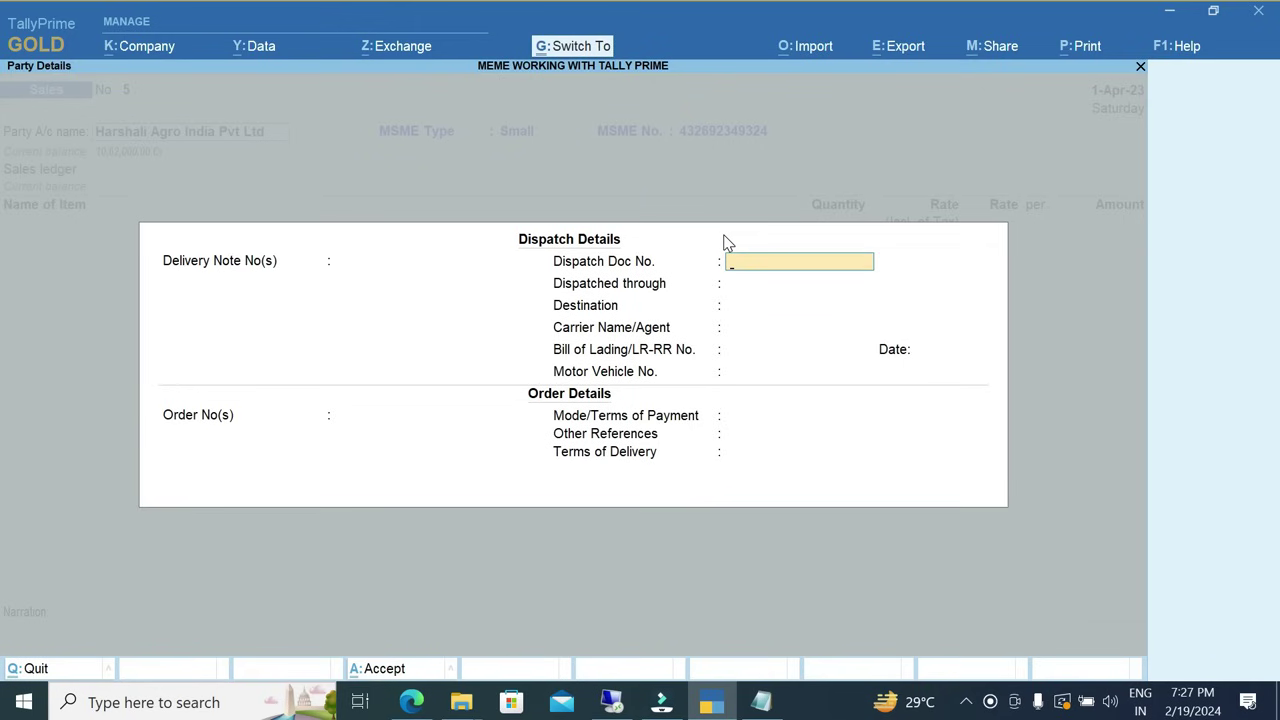
{"action": "key", "text": "ctrl+a"}
{"action": "key", "text": "ctrl+a"}
{"action": "key", "text": "BackSpace"}
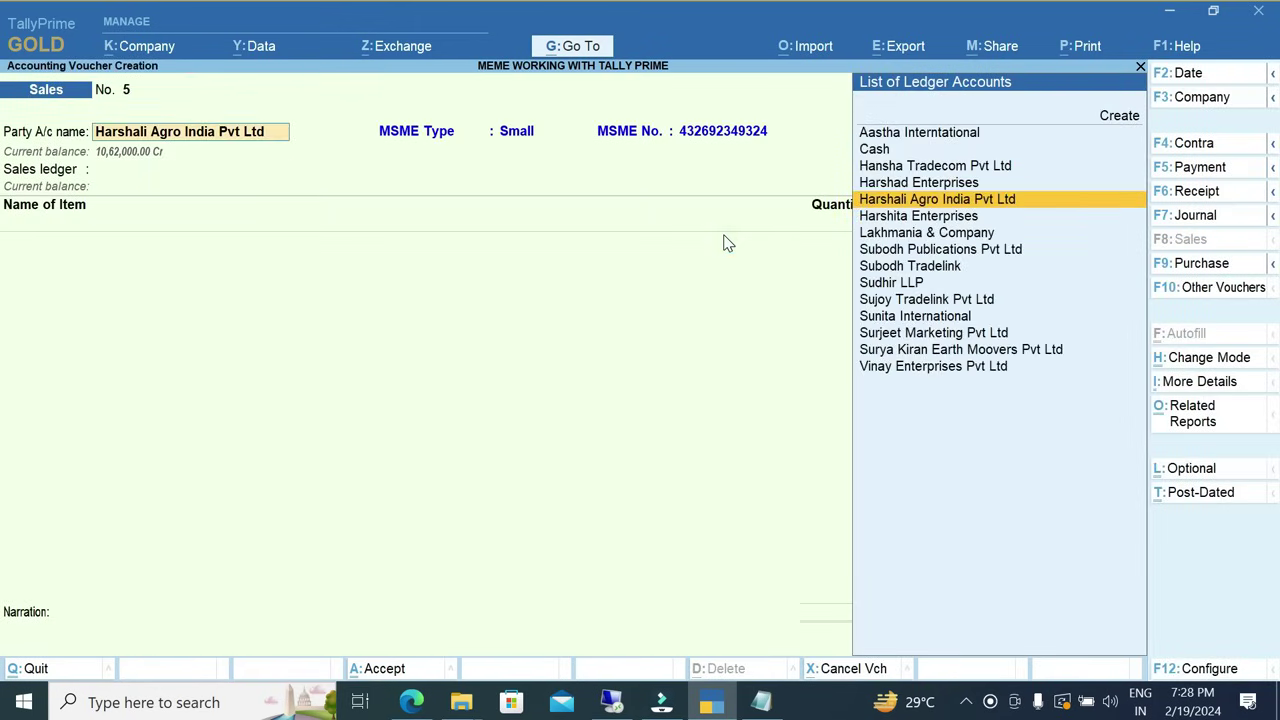
{"action": "key", "text": "Return"}
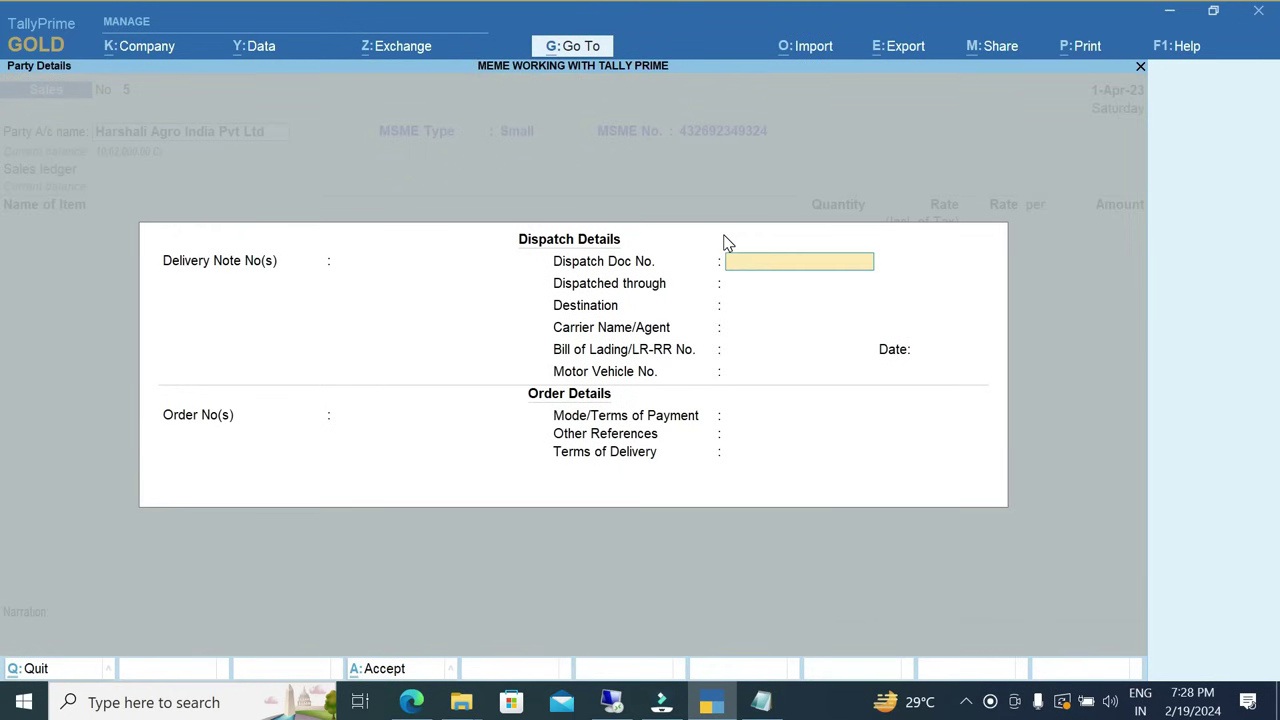
{"action": "key", "text": "ctrl+a"}
{"action": "key", "text": "ctrl+a"}
{"action": "key", "text": "Return"}
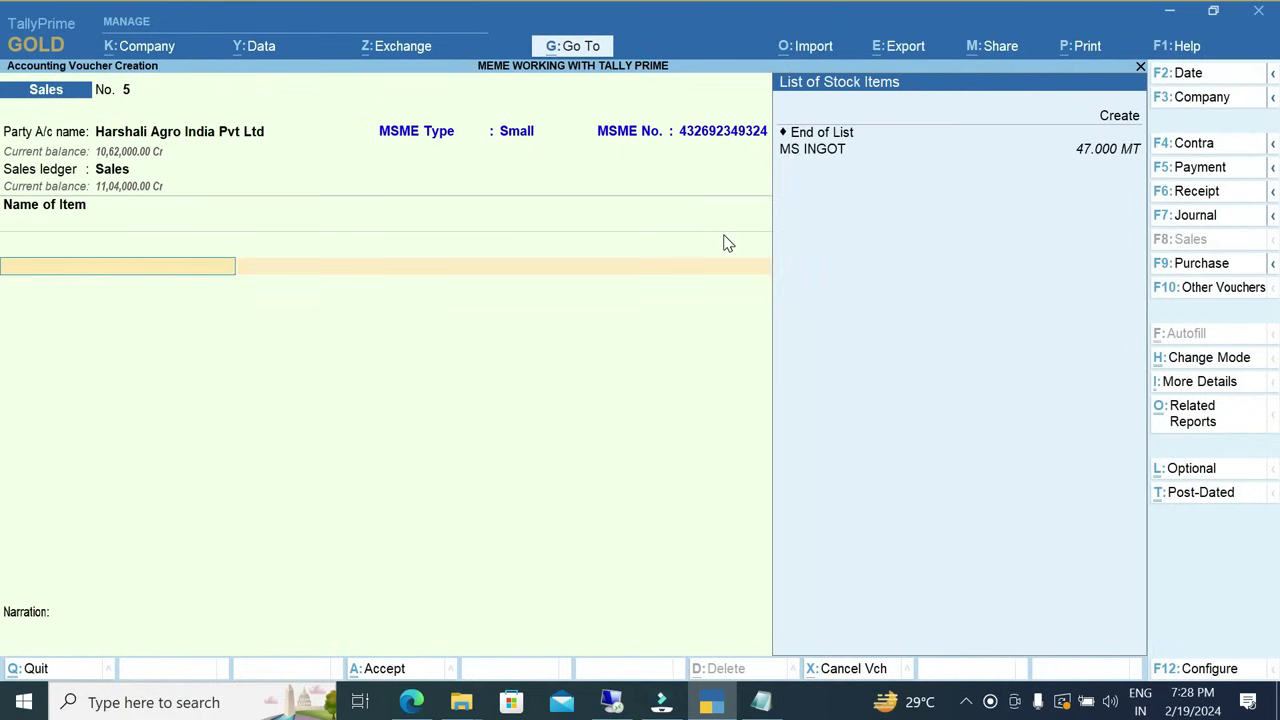
Add 10 MT of MS INGOT at 48,000.00 with CGST and SGST ledgers.
{"action": "key", "text": "Down"}
{"action": "key", "text": "Return"}
{"action": "type", "text": "10"}
{"action": "key", "text": "Return"}
{"action": "key", "text": "Return"}
{"action": "key", "text": "Return"}
{"action": "key", "text": "Return"}
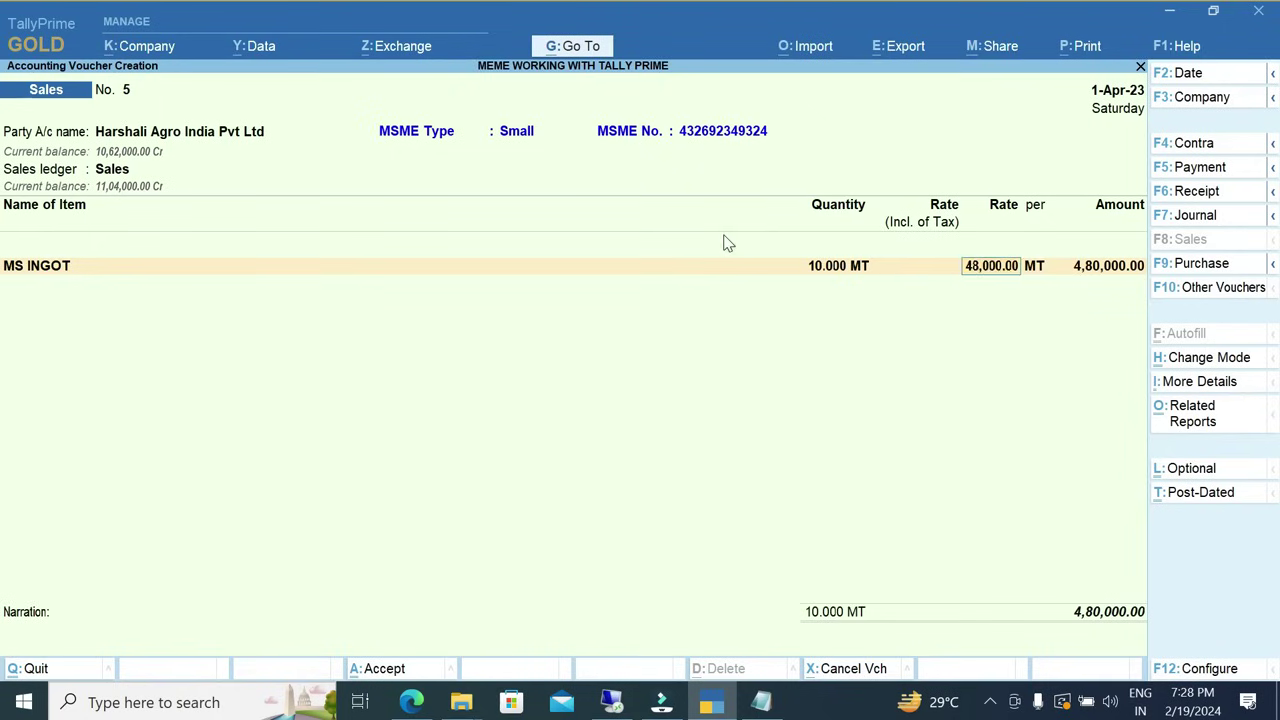
{"action": "type", "text": "cg"}
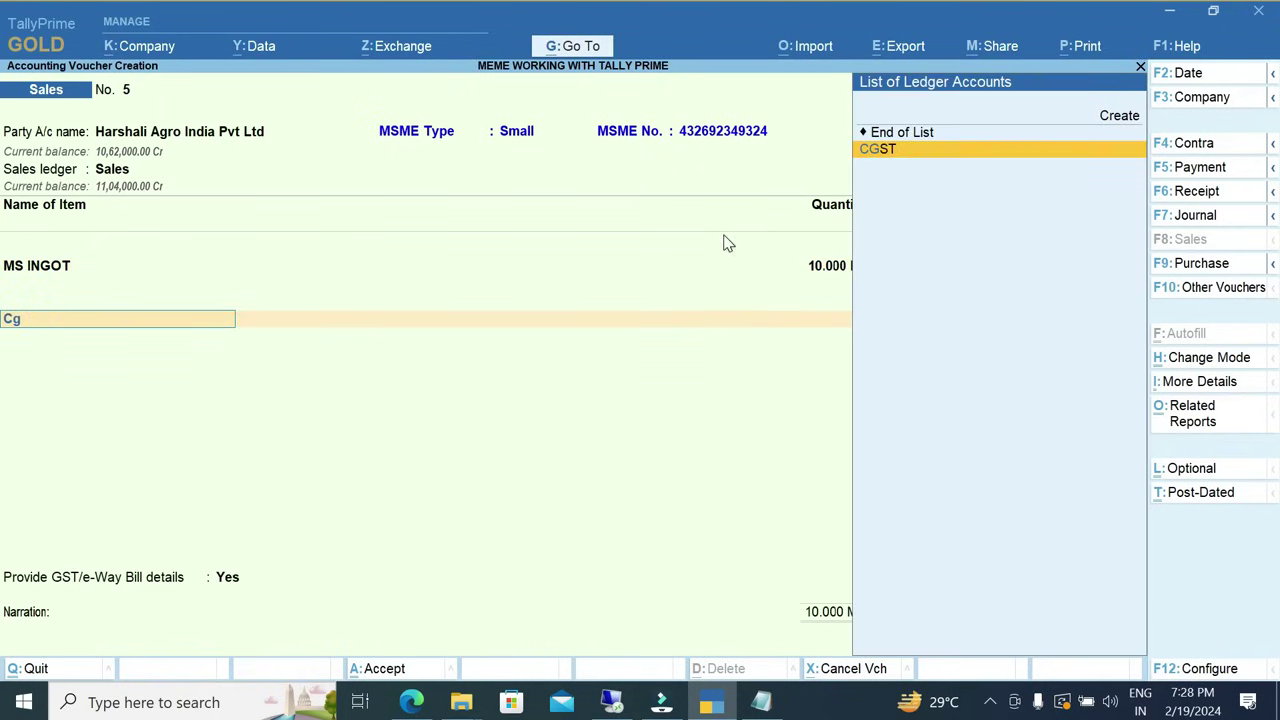
{"action": "key", "text": "Return"}
{"action": "type", "text": "sg"}
{"action": "key", "text": "Return"}
{"action": "key", "text": "Return"}
Skip e-Way Bill details, save voucher No. 5 totalling 5,66,400, and reopen it.
{"action": "key", "text": "Up"}
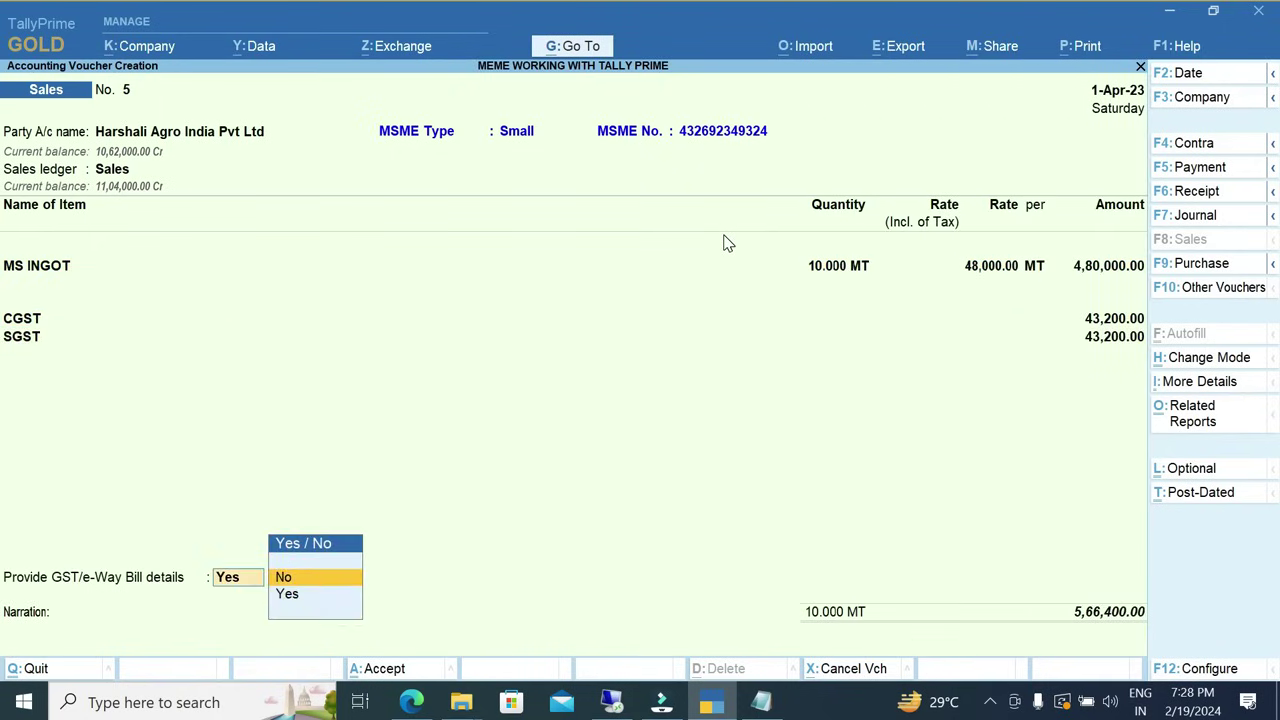
{"action": "key", "text": "Return"}
{"action": "key", "text": "Return"}
{"action": "key", "text": "Return"}
{"action": "key", "text": "Return"}
{"action": "key", "text": "Return"}
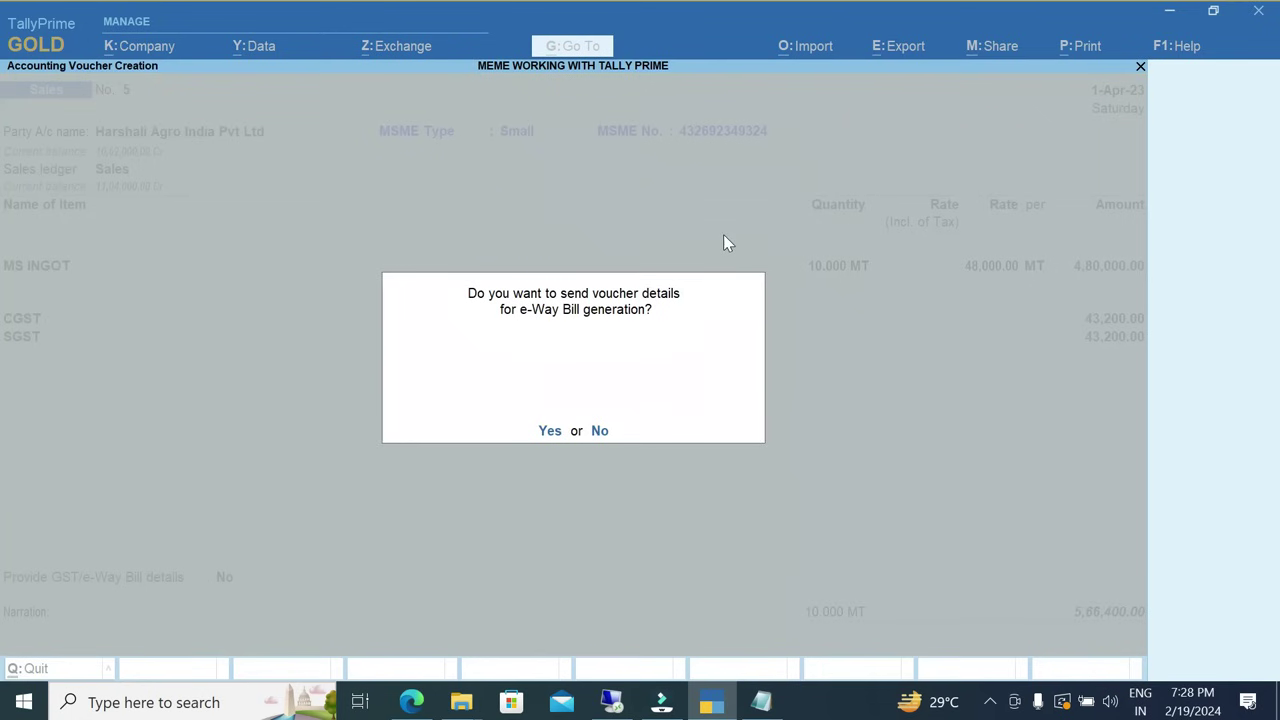
{"action": "key", "text": "n"}
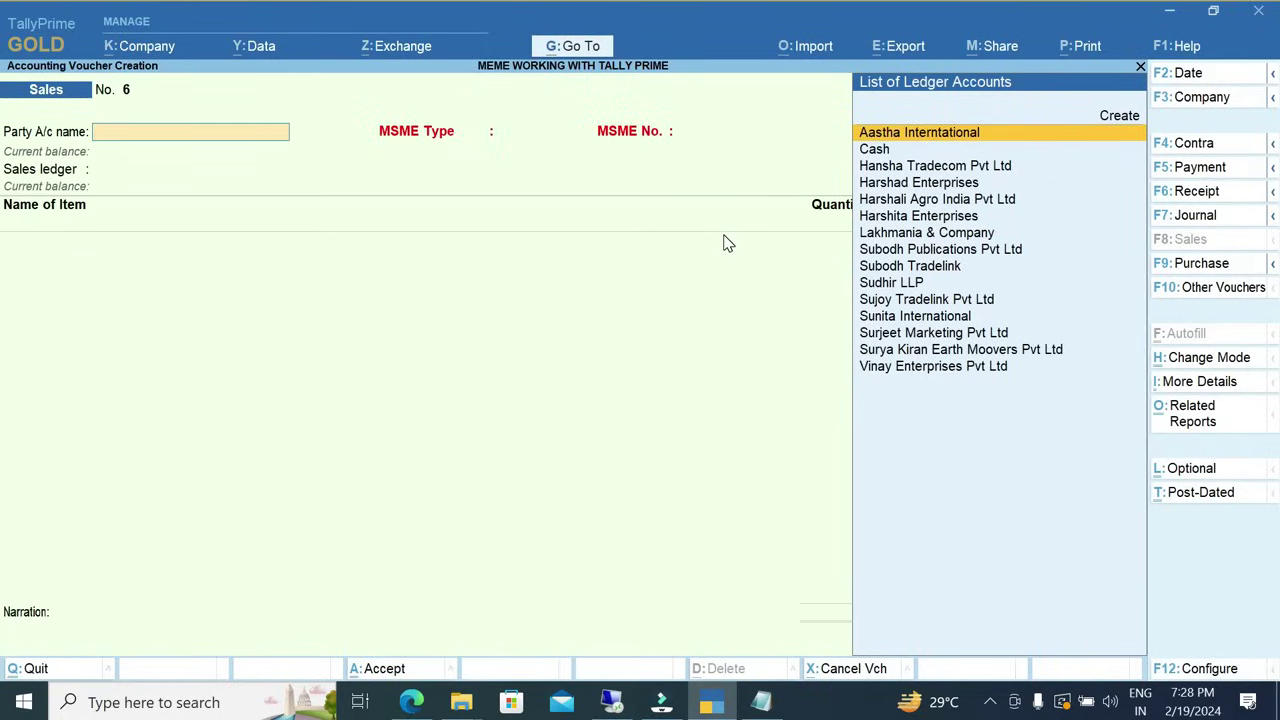
{"action": "key", "text": "Page_Up"}
{"action": "key", "text": "alt+p"}
Preview voucher No. 5's tax invoice at full size, then close the preview.
{"action": "key", "text": "Return"}
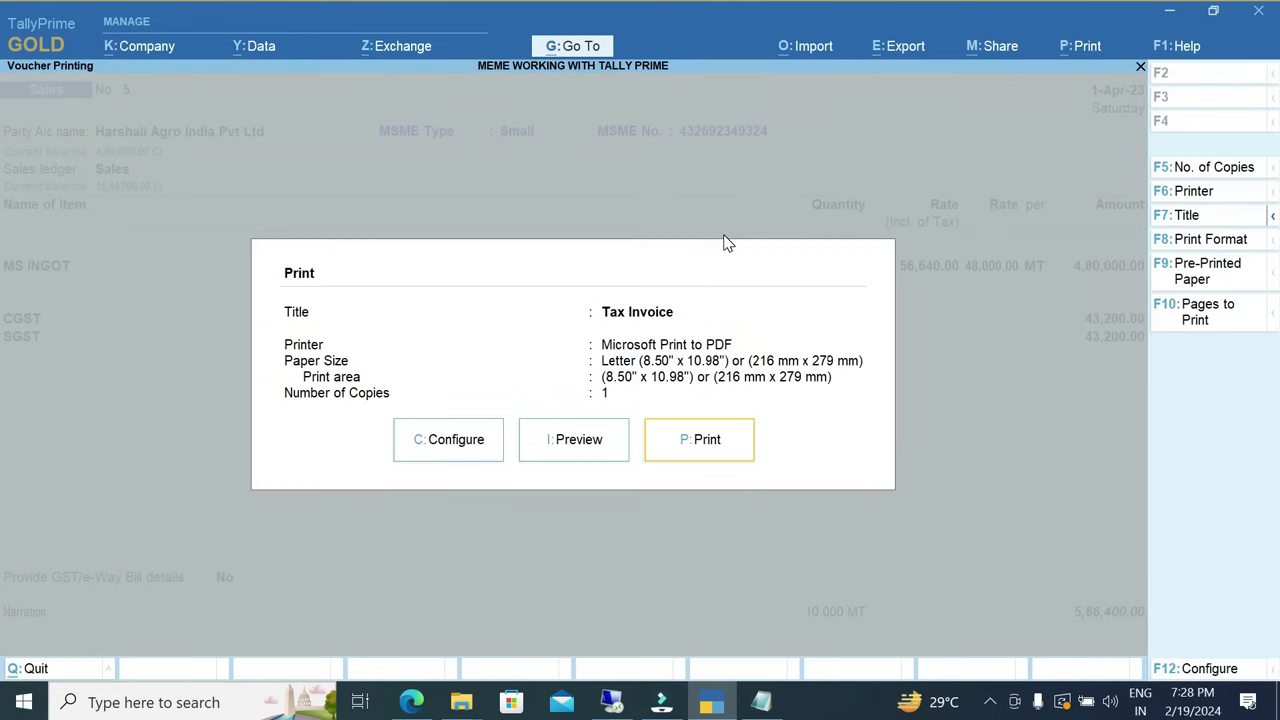
{"action": "key", "text": "i"}
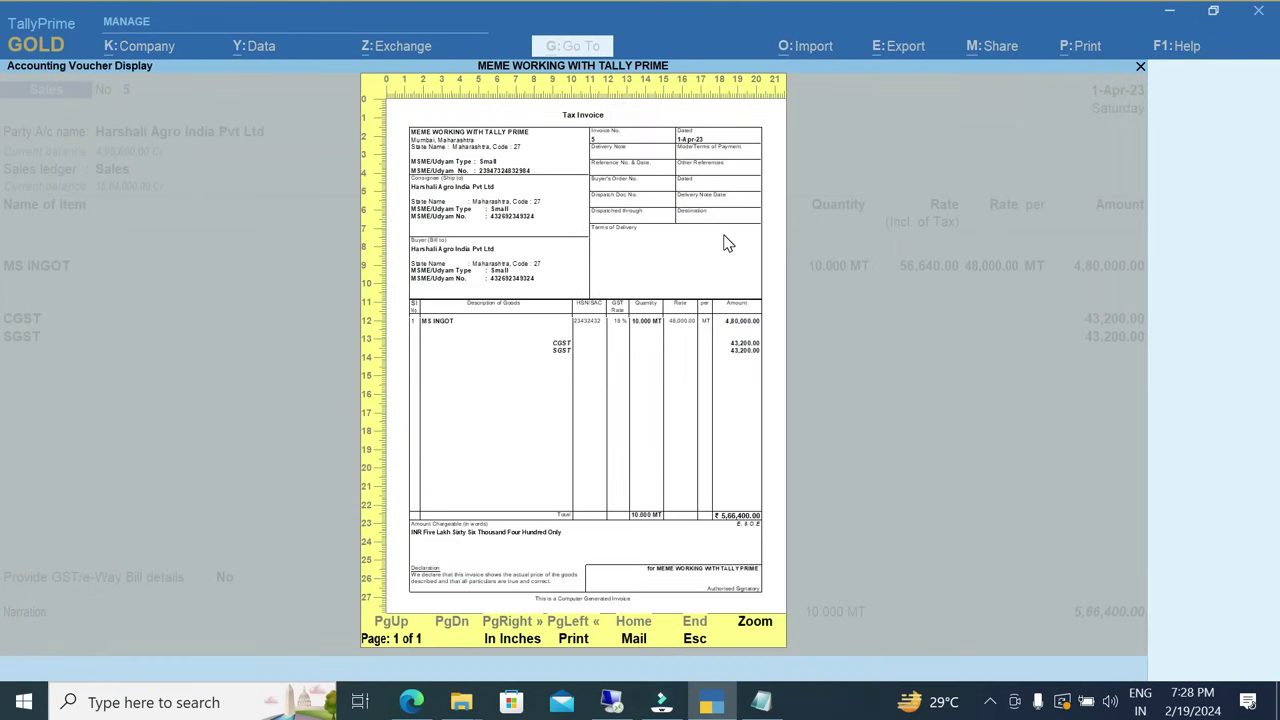
{"action": "key", "text": "Return"}
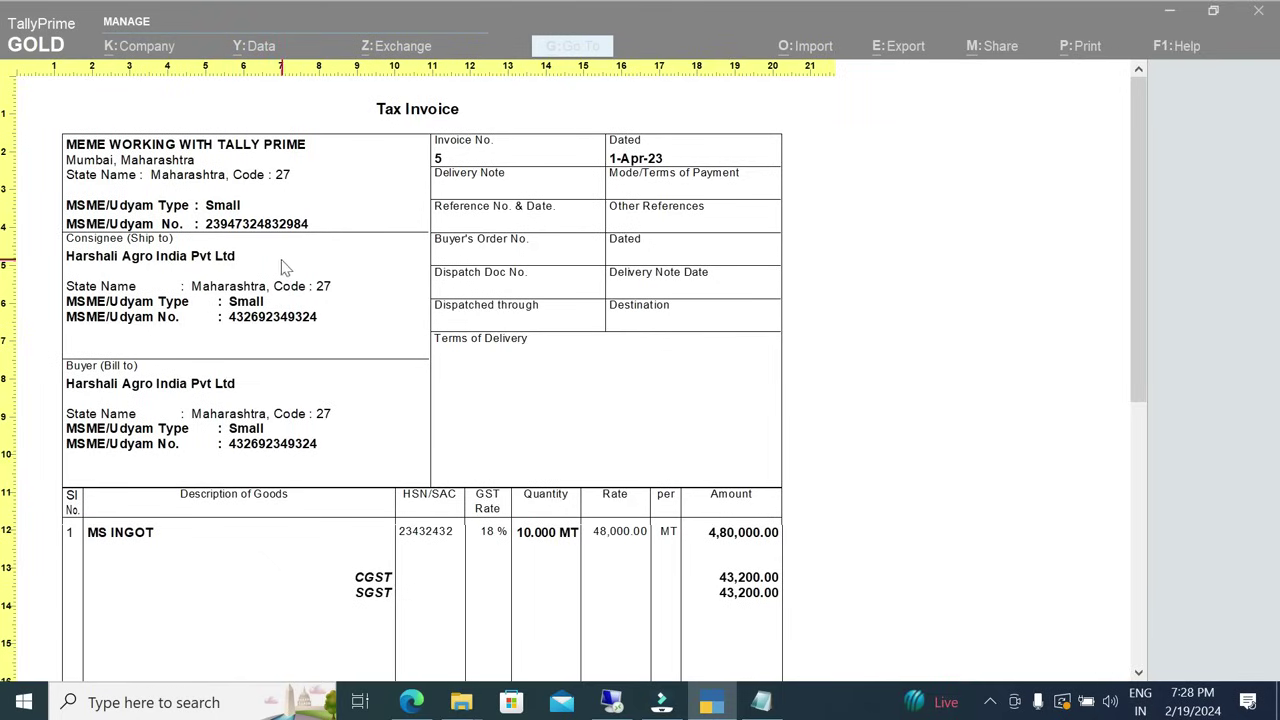
{"action": "left_click", "coordinate": [476, 434]}
{"action": "key", "text": "Escape"}
{"action": "key", "text": "Escape"}
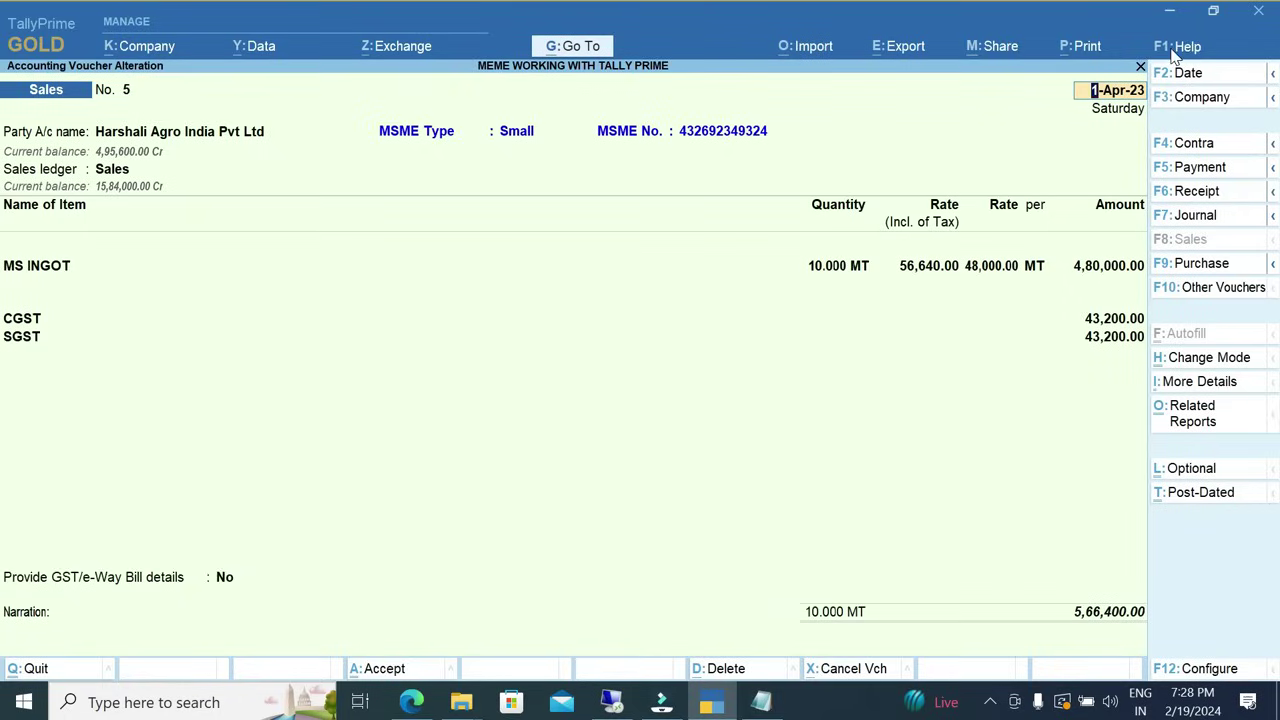
Set Print MSME No In Bottom to Yes in the MSME add-on features and accept.
{"action": "left_click", "coordinate": [1172, 48]}
{"action": "left_click", "coordinate": [1120, 201]}
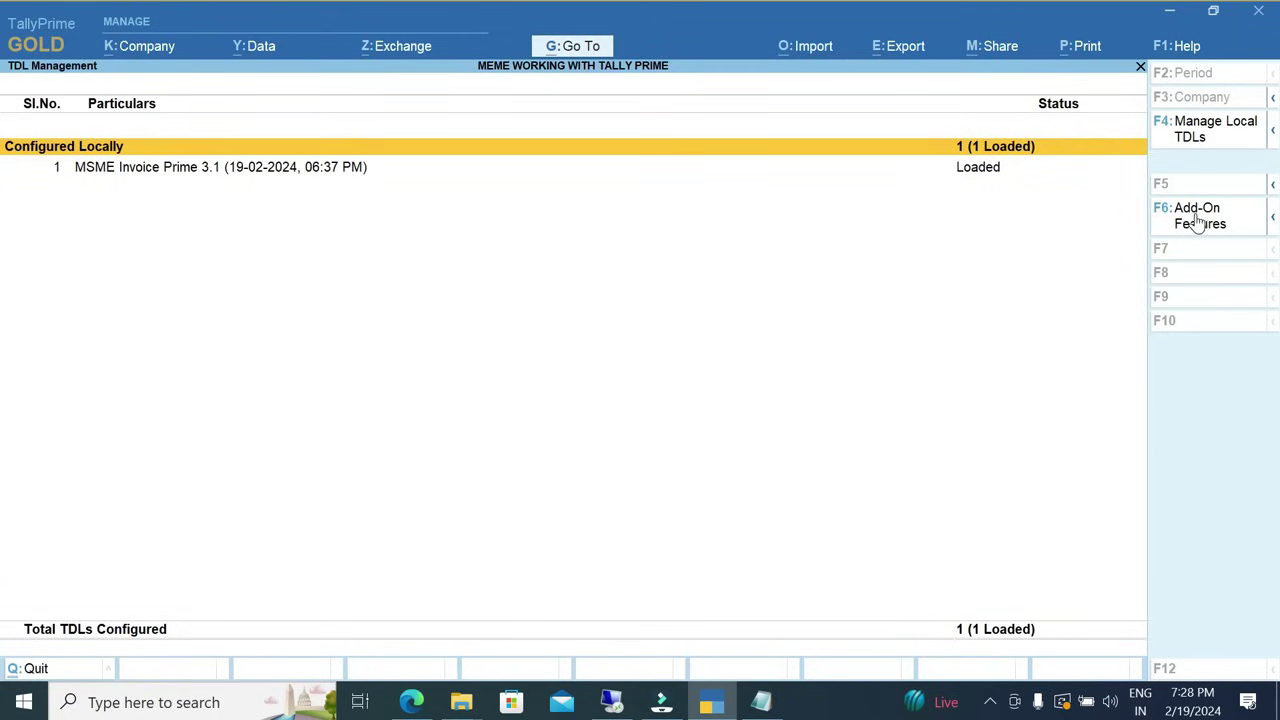
{"action": "left_click", "coordinate": [1208, 222]}
{"action": "left_click", "coordinate": [520, 272]}
{"action": "key", "text": "y"}
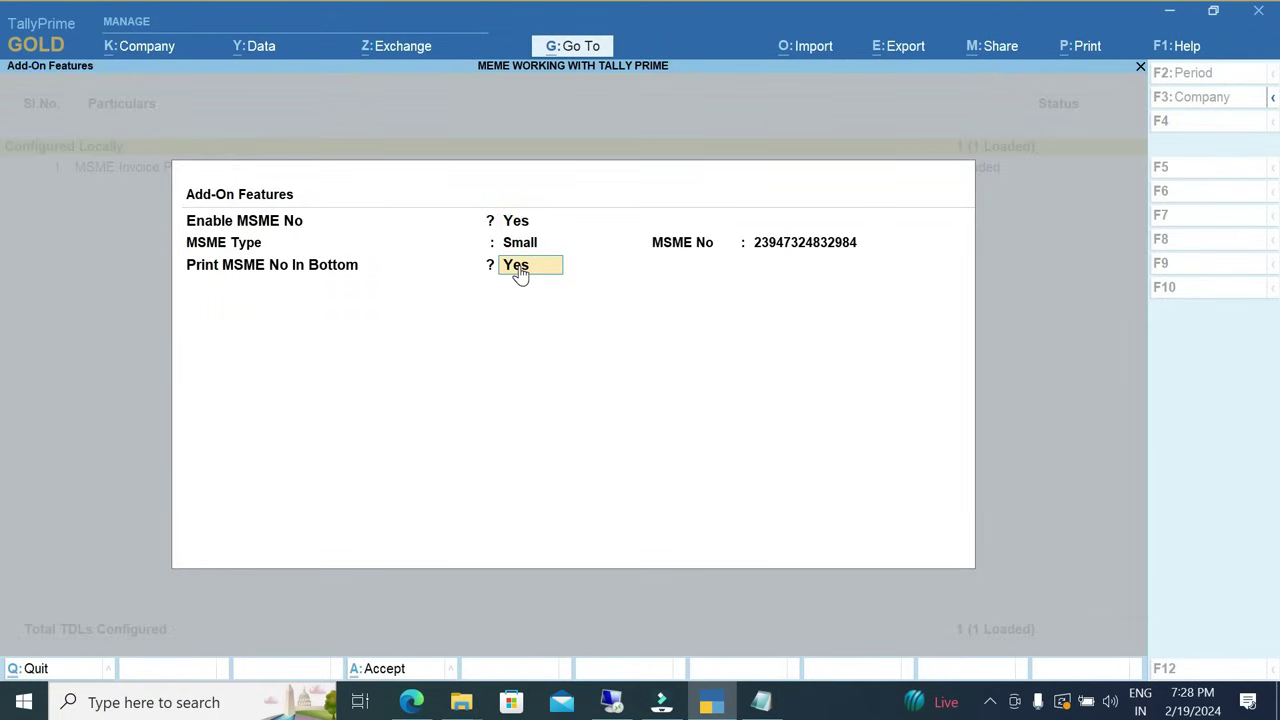
{"action": "key", "text": "Return"}
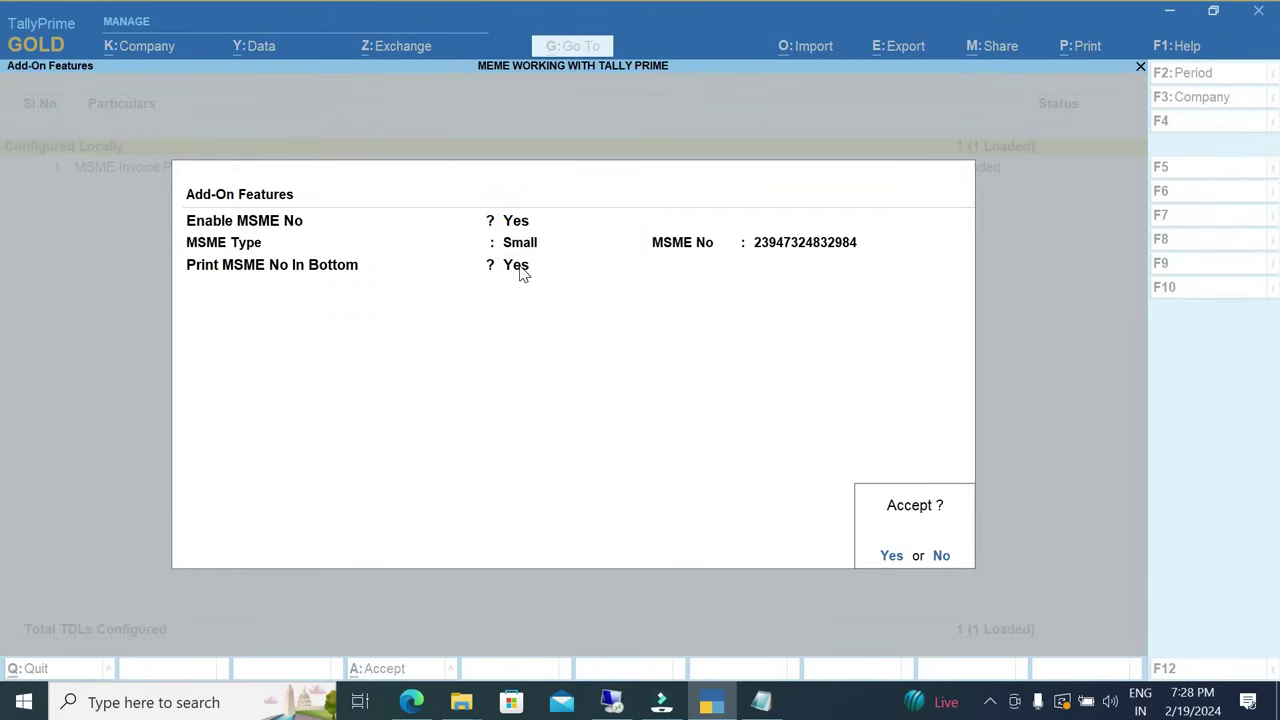
{"action": "key", "text": "y"}
{"action": "key", "text": "Escape"}
{"action": "key", "text": "alt+p"}
Preview voucher No. 5's invoice, check the MSME/Udyam details at the bottom, then exit.
{"action": "key", "text": "Return"}
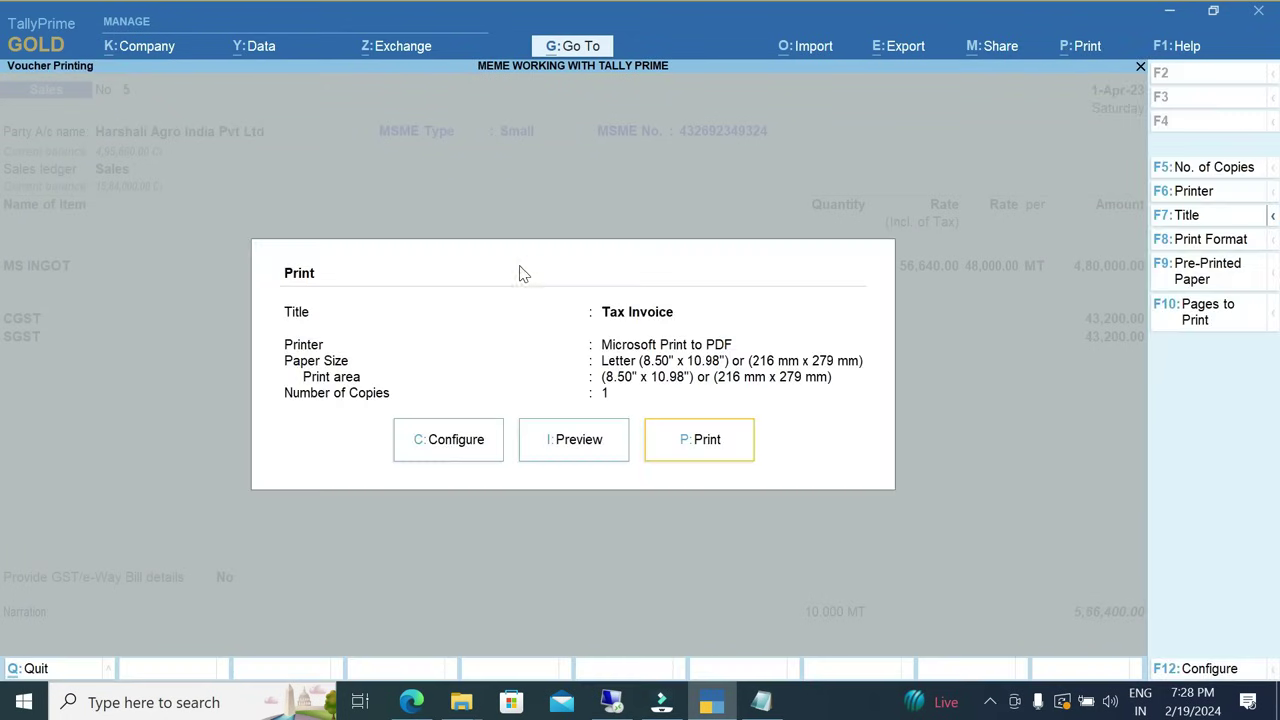
{"action": "key", "text": "i"}
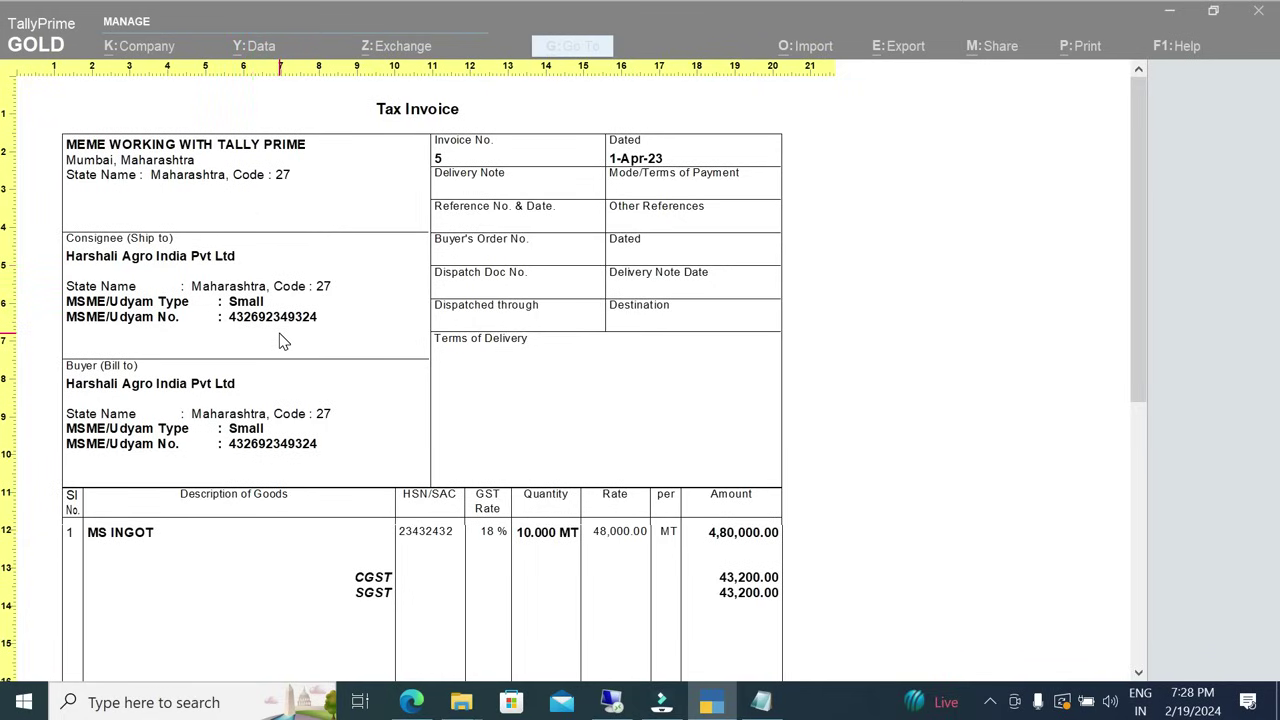
{"action": "scroll", "coordinate": [280, 341], "scroll_direction": "down", "scroll_amount": 5}
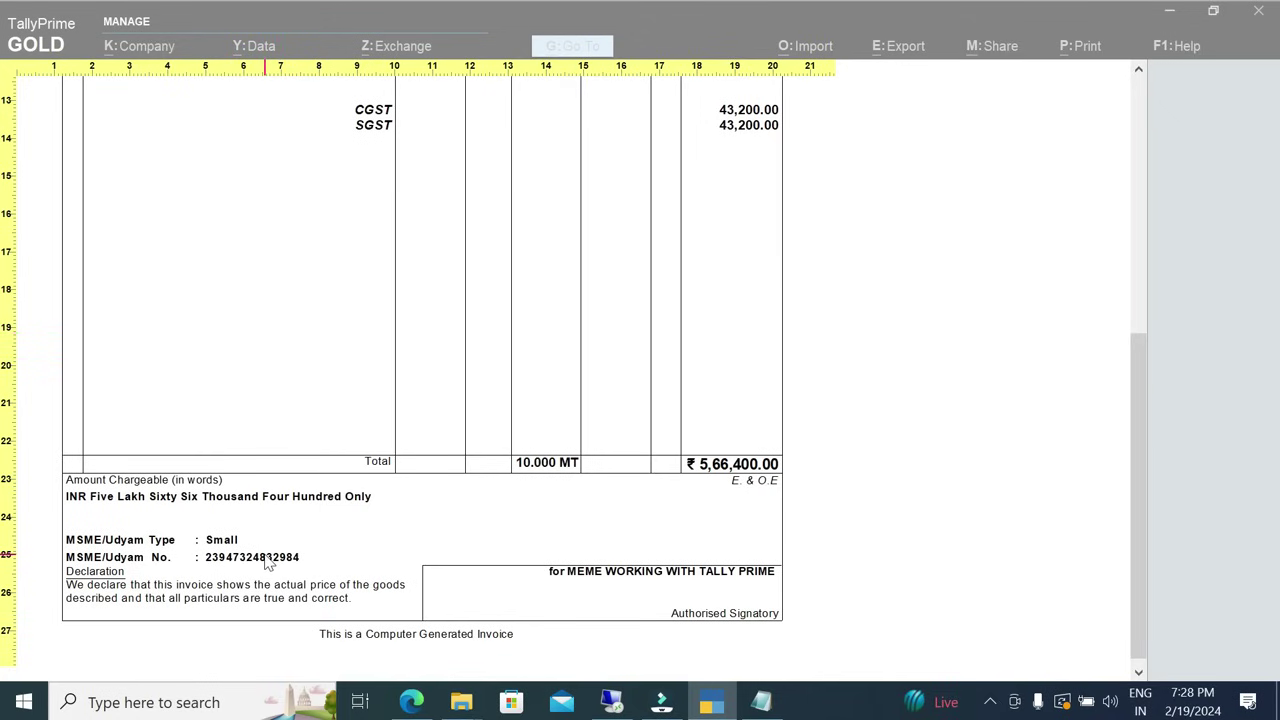
{"action": "key", "text": "Escape"}
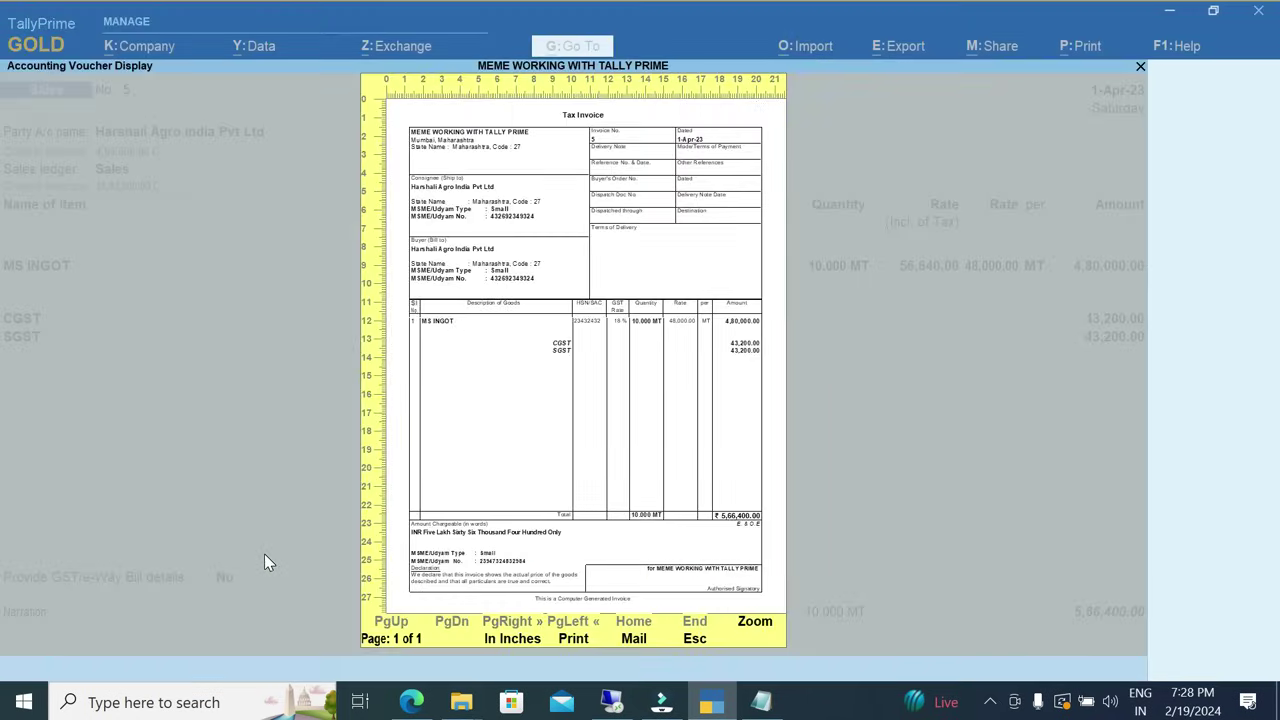
{"action": "key", "text": "Escape"}
{"action": "key", "text": "Escape"}
From the Gateway, go to MSME Reports and choose EMpty Party MSME Report.
{"action": "key", "text": "y"}
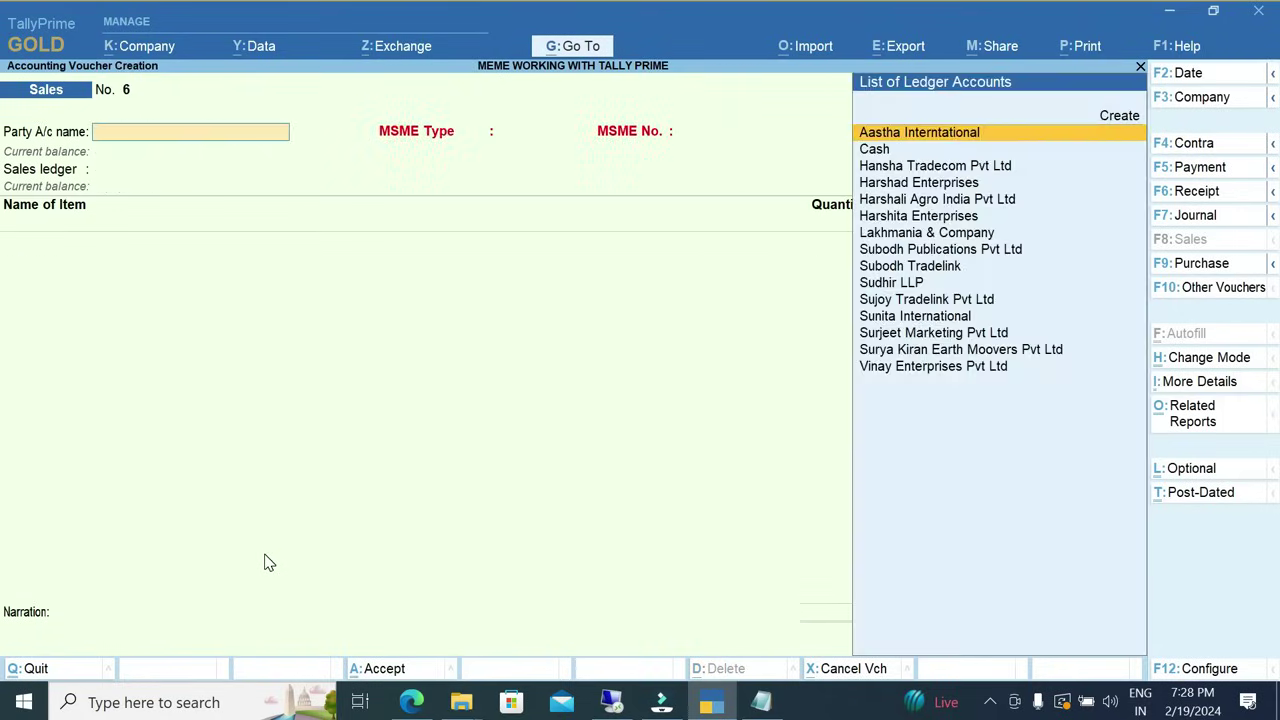
{"action": "key", "text": "Escape"}
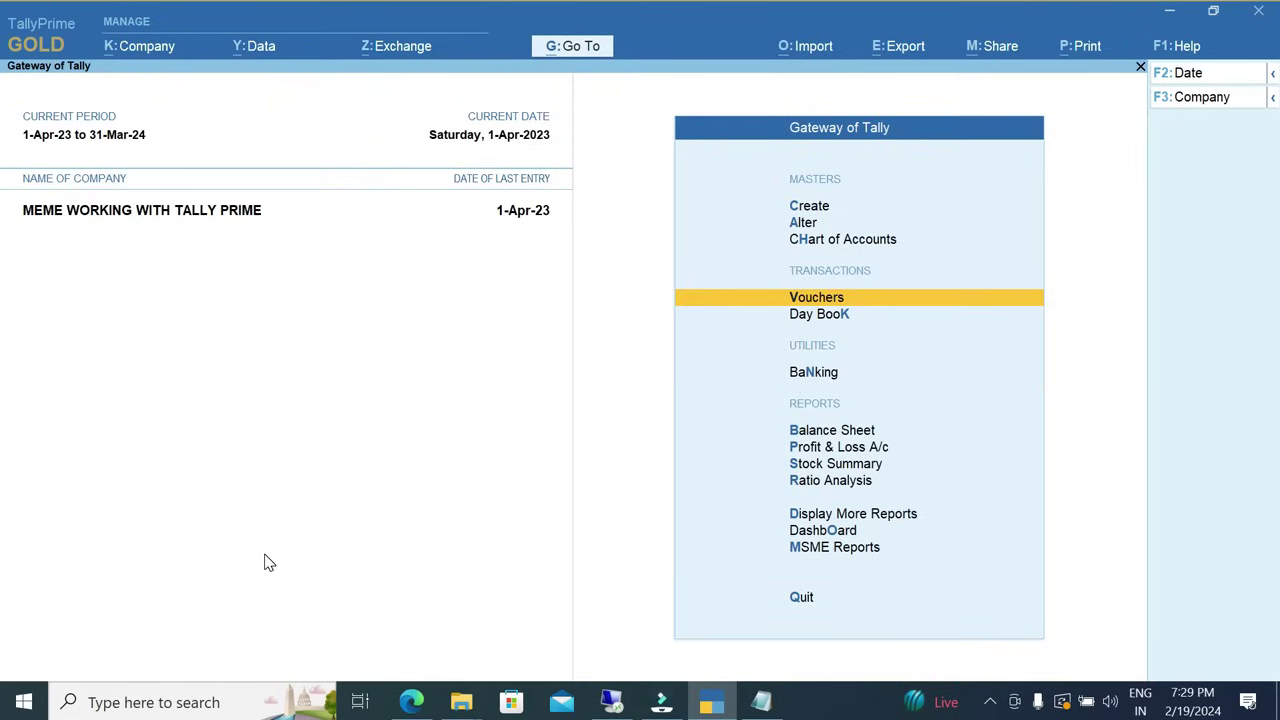
{"action": "key", "text": "Down"}
{"action": "key", "text": "Down"}
{"action": "key", "text": "Down"}
{"action": "key", "text": "Down"}
{"action": "key", "text": "Down"}
{"action": "key", "text": "Down"}
{"action": "key", "text": "Down"}
{"action": "key", "text": "Down"}
{"action": "key", "text": "Down"}
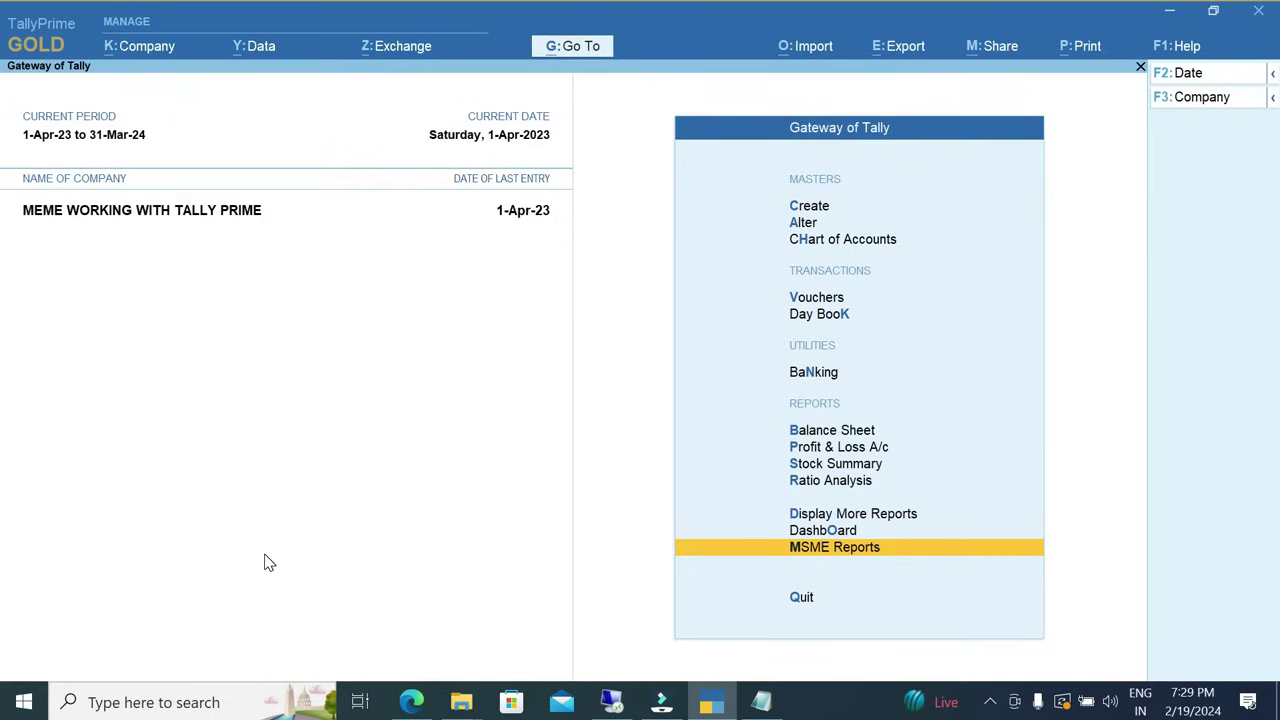
{"action": "key", "text": "Return"}
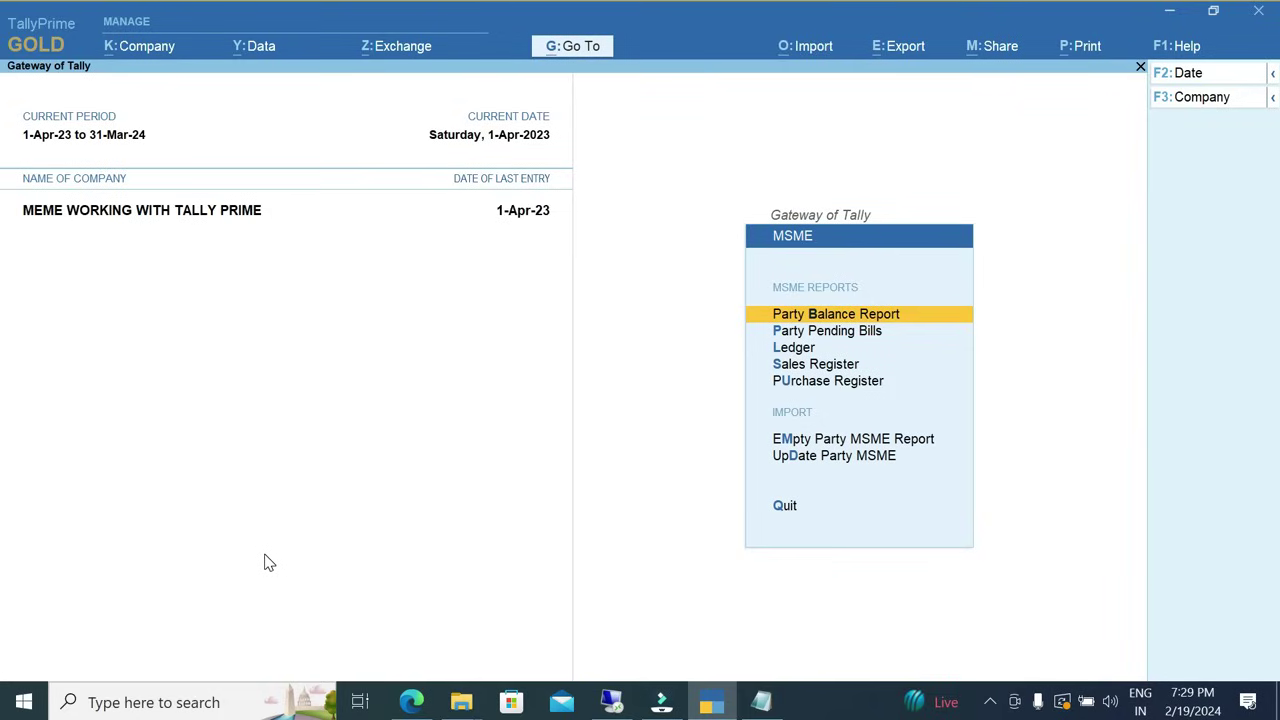
{"action": "key", "text": "Down"}
{"action": "key", "text": "Down"}
{"action": "key", "text": "Down"}
{"action": "key", "text": "Down"}
{"action": "key", "text": "Down"}
{"action": "key", "text": "Down"}
{"action": "key", "text": "Down"}
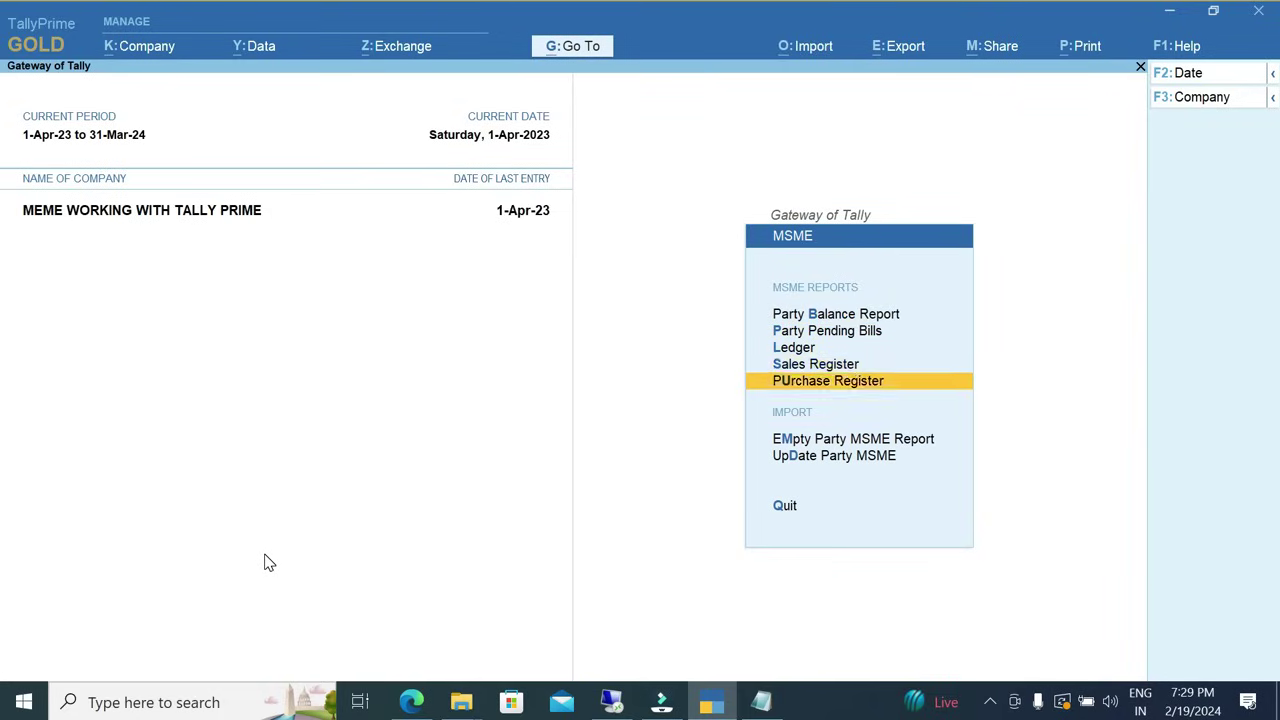
{"action": "key", "text": "Up"}
{"action": "key", "text": "Up"}
{"action": "key", "text": "Down"}
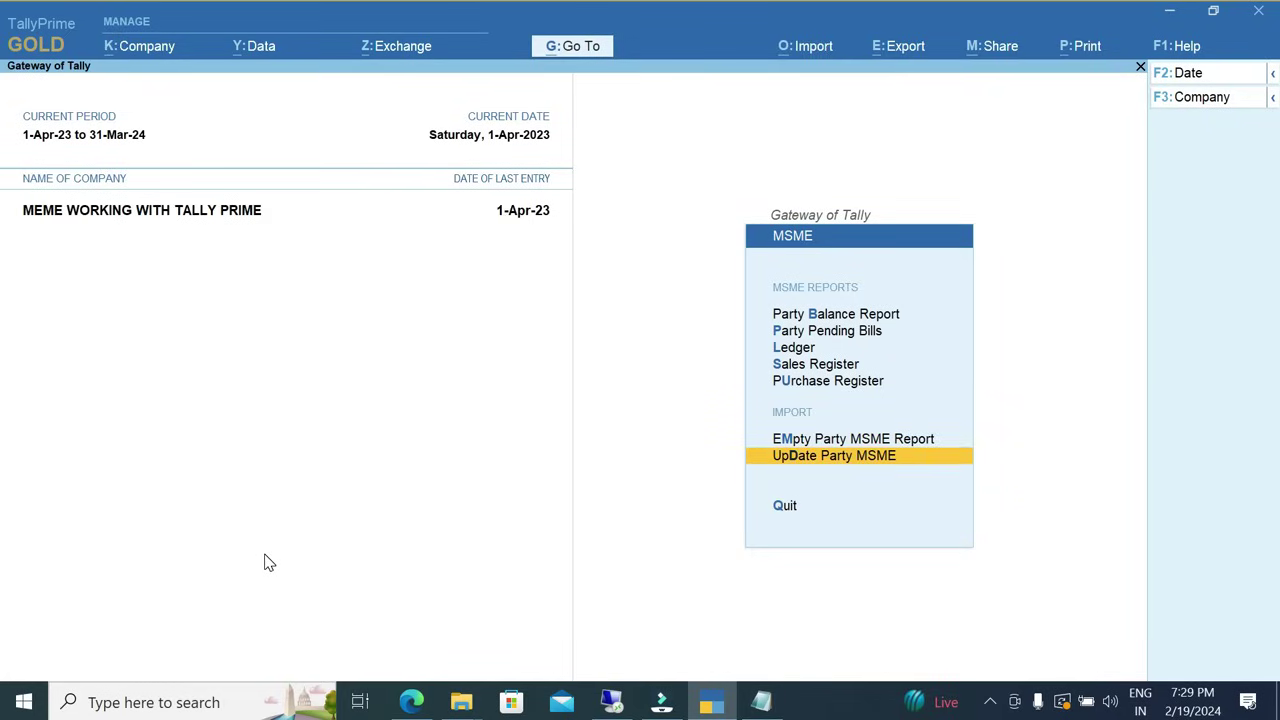
{"action": "key", "text": "Up"}
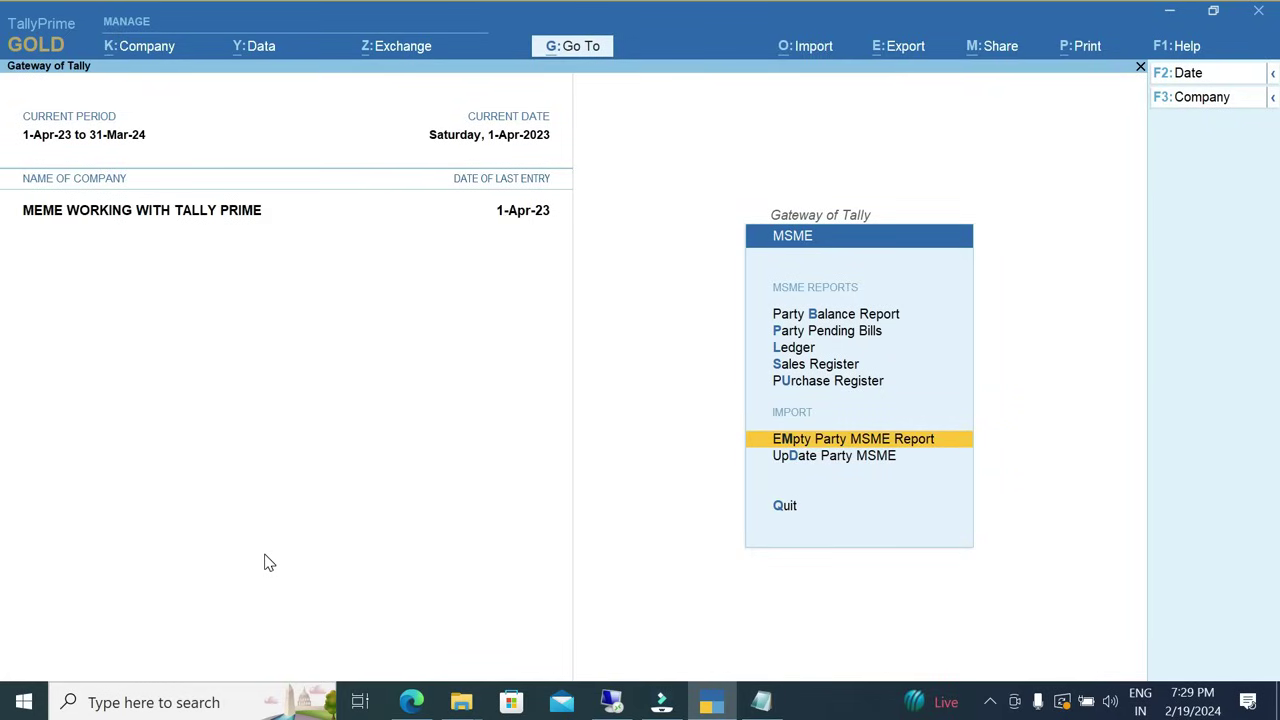
{"action": "key", "text": "Return"}
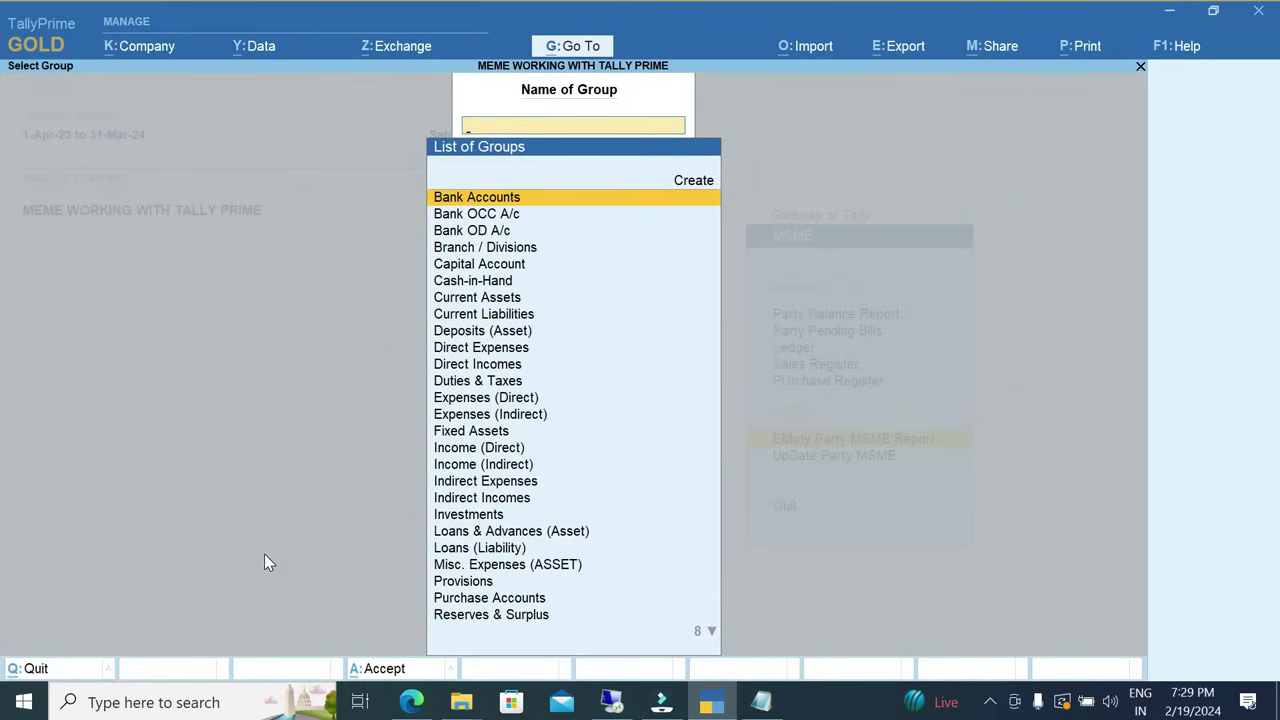
Choose Sundry Debtors as the report group after briefly opening Sundry Creditors.
{"action": "type", "text": "Sun"}
{"action": "key", "text": "Return"}
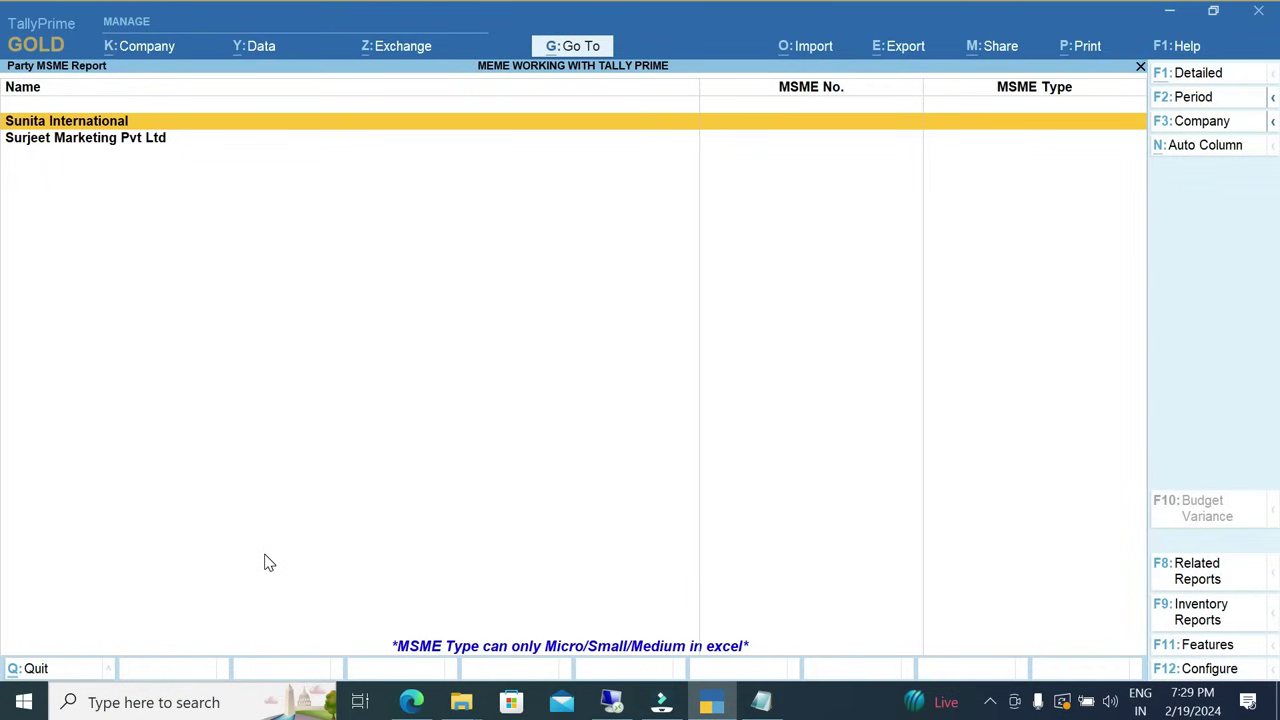
{"action": "key", "text": "Escape"}
{"action": "key", "text": "BackSpace"}
{"action": "type", "text": "Sund"}
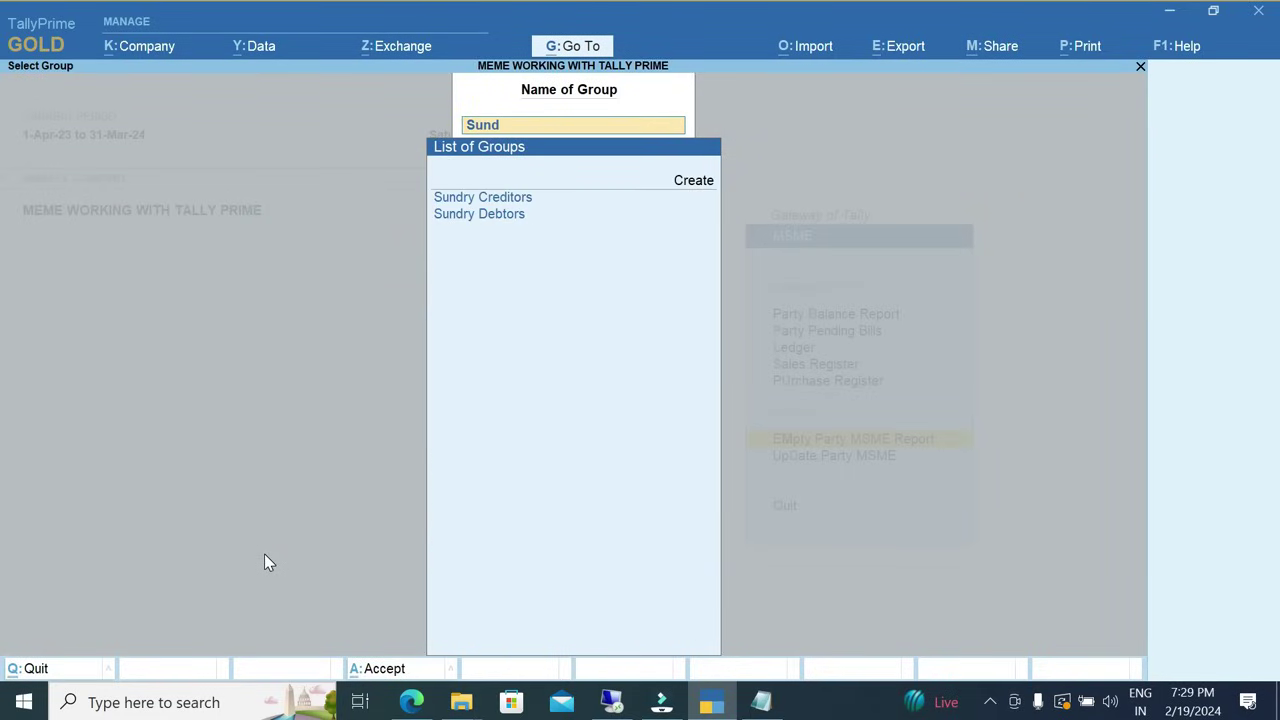
{"action": "key", "text": "Down"}
{"action": "key", "text": "Return"}
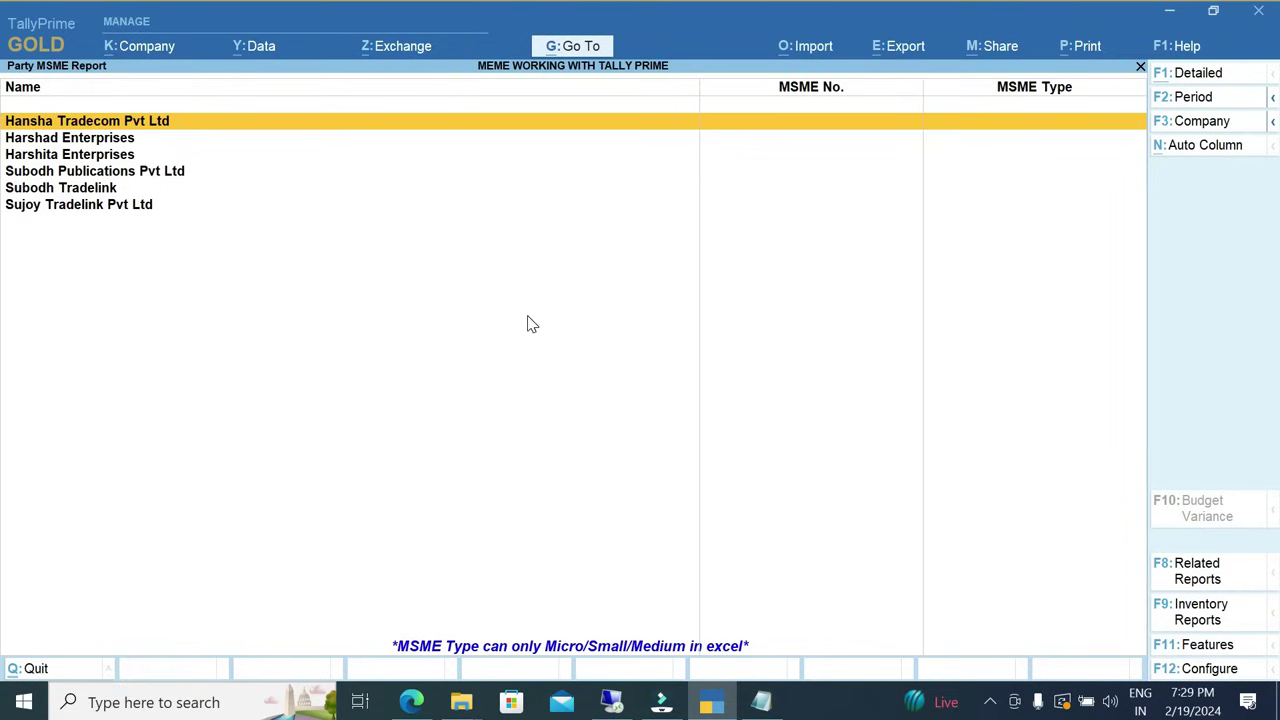
Start exporting the Party MSME Report with format set to Excel (Spreadsheet).
{"action": "left_click", "coordinate": [886, 57]}
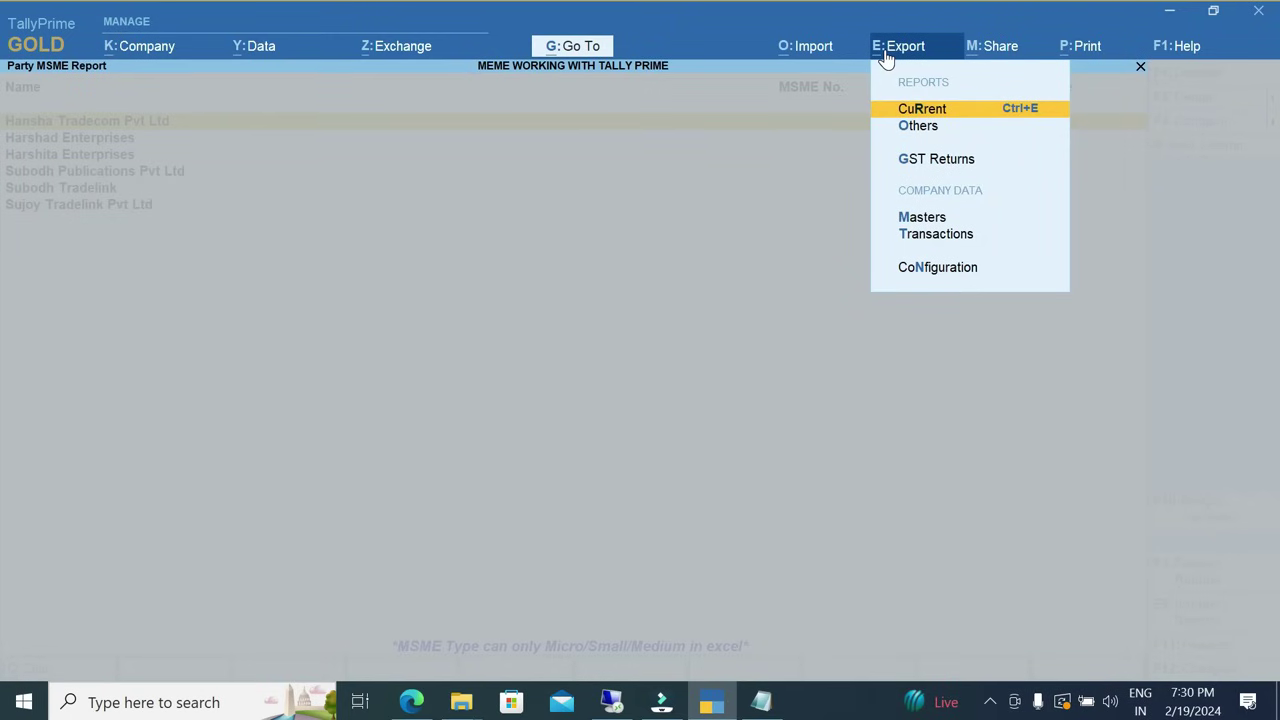
{"action": "key", "text": "Return"}
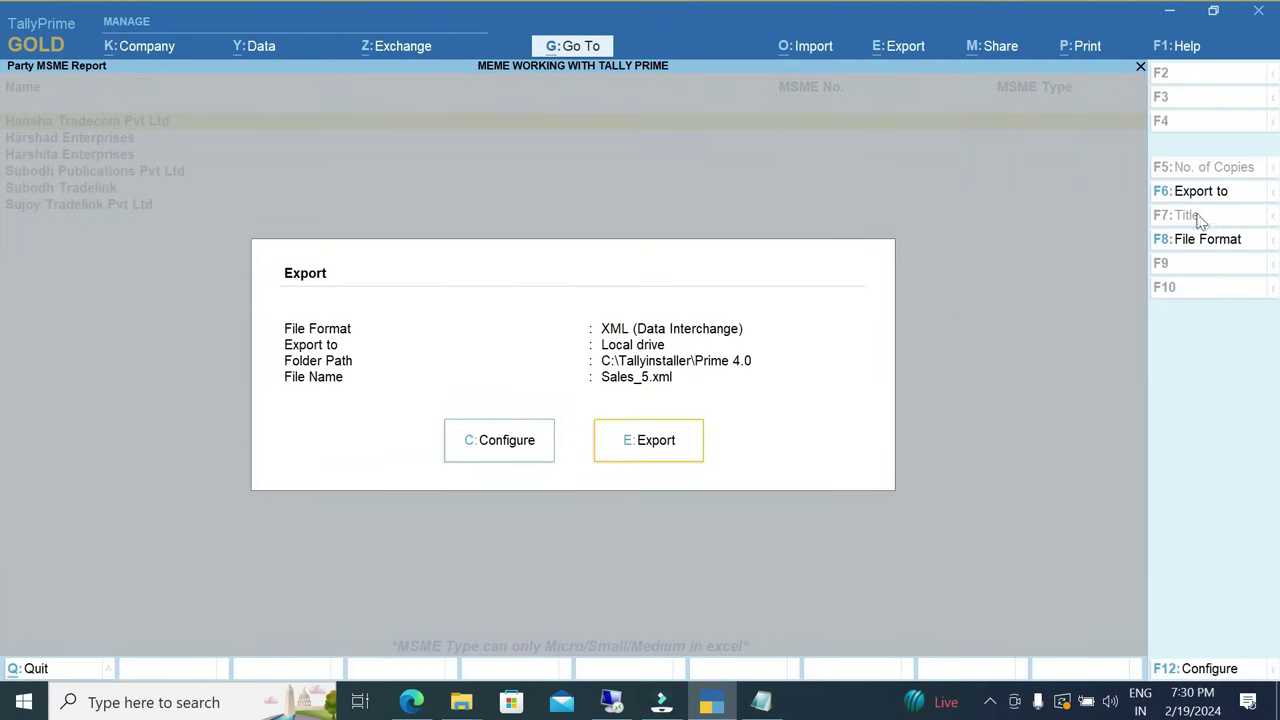
{"action": "left_click", "coordinate": [1188, 247]}
{"action": "key", "text": "Up"}
{"action": "key", "text": "Up"}
{"action": "key", "text": "Up"}
{"action": "key", "text": "Up"}
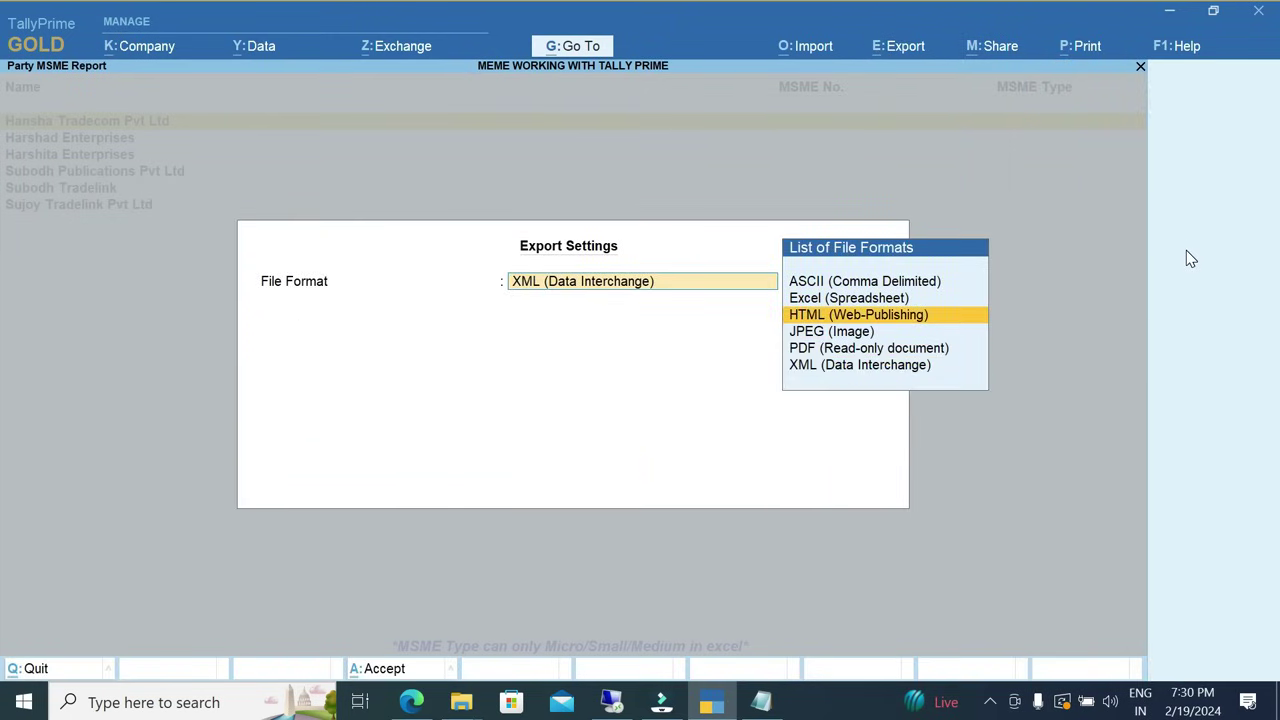
{"action": "key", "text": "Return"}
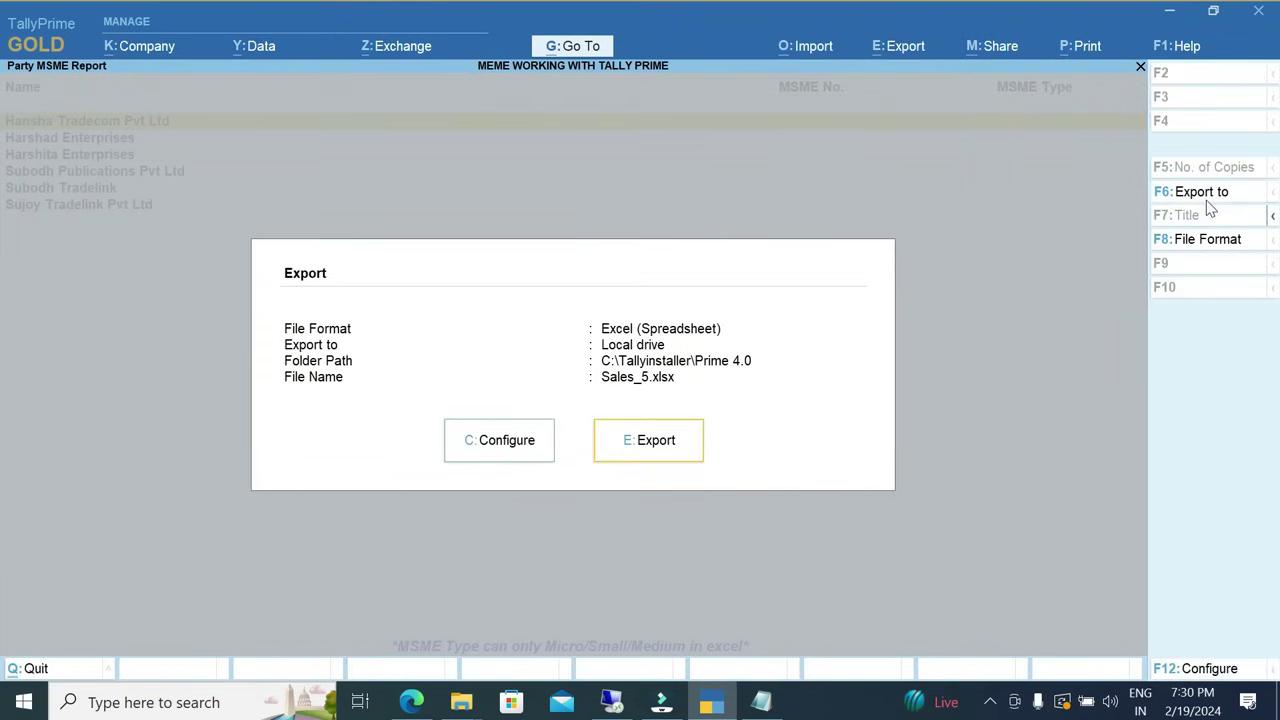
Set the export folder to the MSME Working folder's path and keep the file name Sales_5.xlsx.
{"action": "left_click", "coordinate": [1206, 200]}
{"action": "key", "text": "Return"}
{"action": "key", "text": "Up"}
{"action": "key", "text": "Up"}
{"action": "key", "text": "Return"}
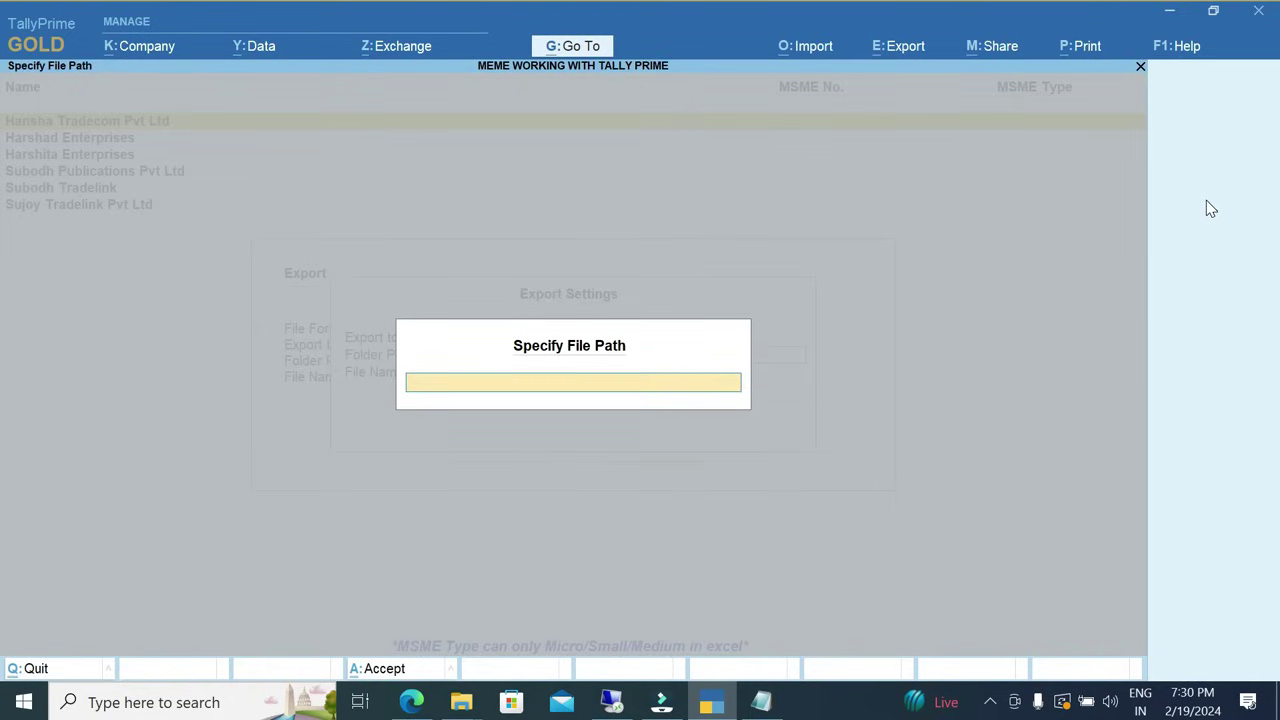
{"action": "left_click", "coordinate": [461, 702]}
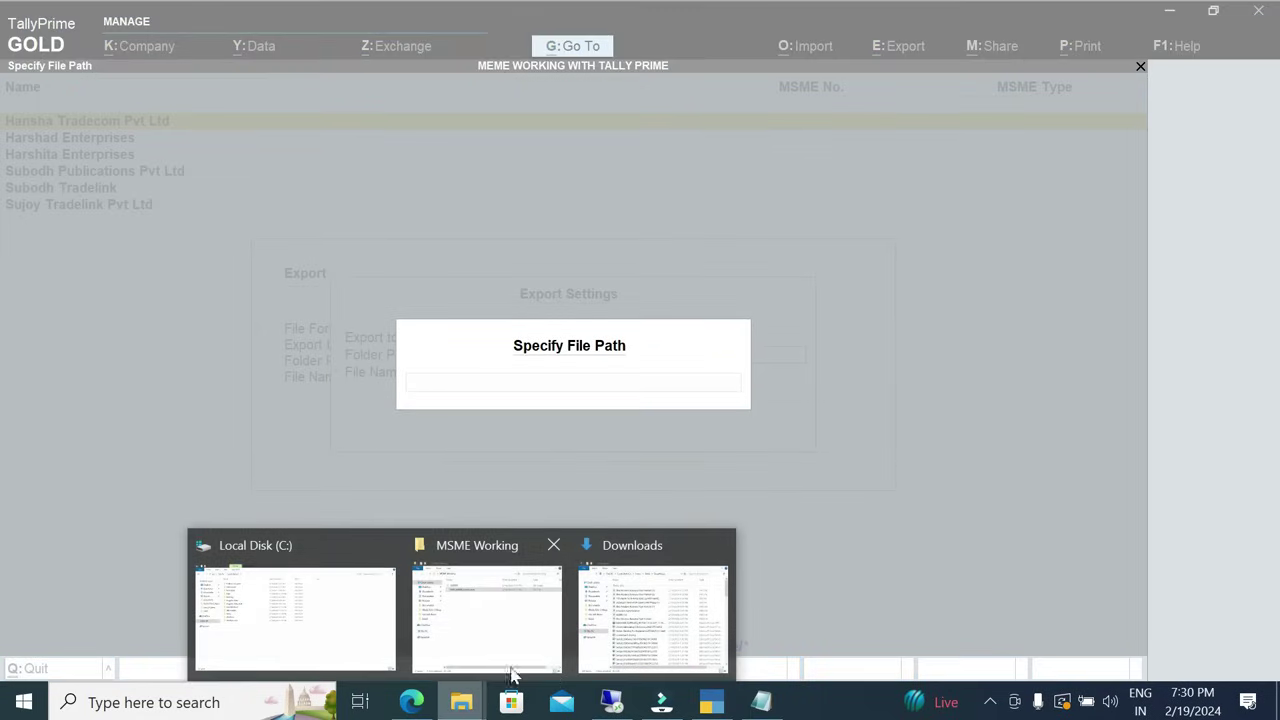
{"action": "left_click", "coordinate": [494, 640]}
{"action": "left_click", "coordinate": [471, 70]}
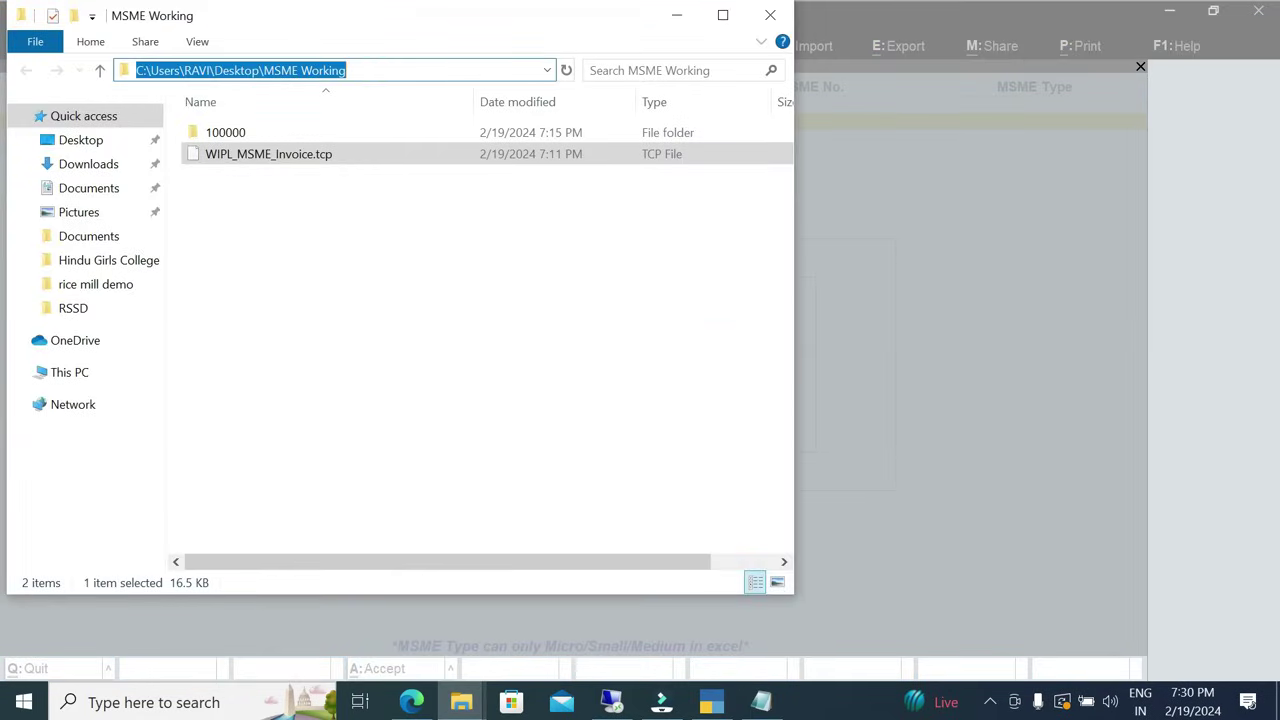
{"action": "key", "text": "ctrl+c"}
{"action": "key", "text": "alt+Tab"}
{"action": "key", "text": "ctrl+v"}
{"action": "key", "text": "Return"}
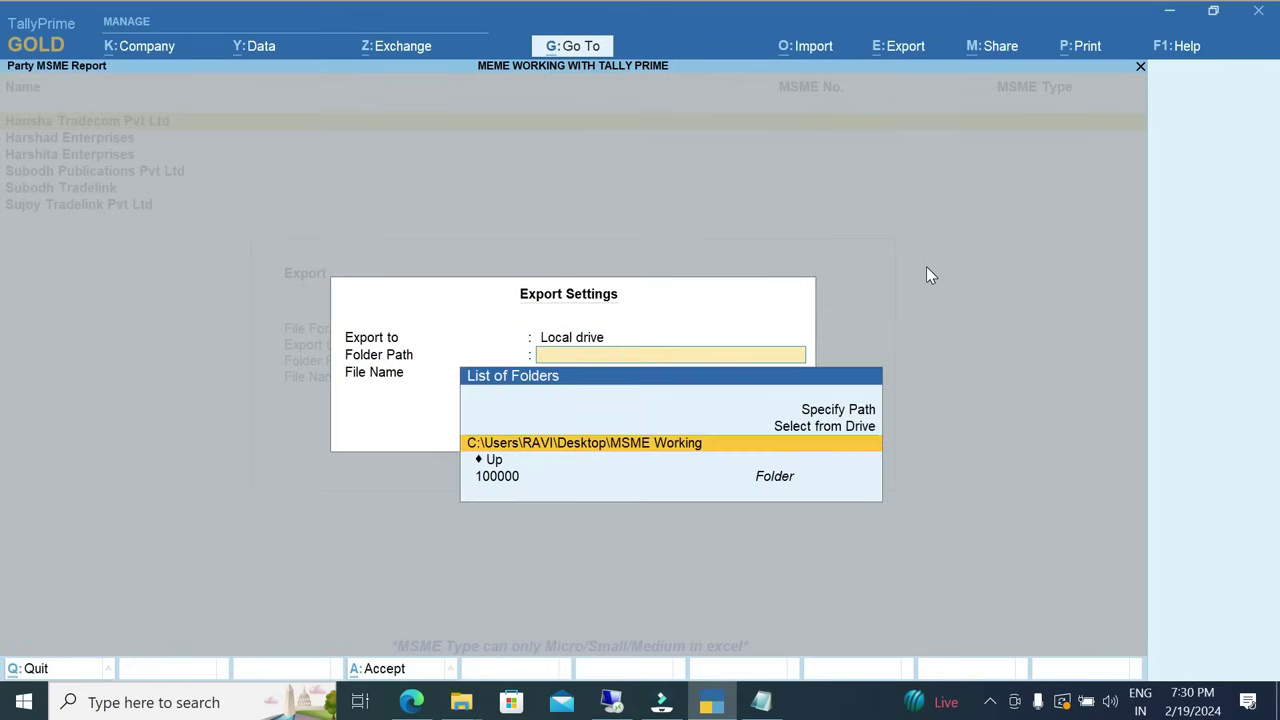
{"action": "key", "text": "Return"}
{"action": "key", "text": "Return"}
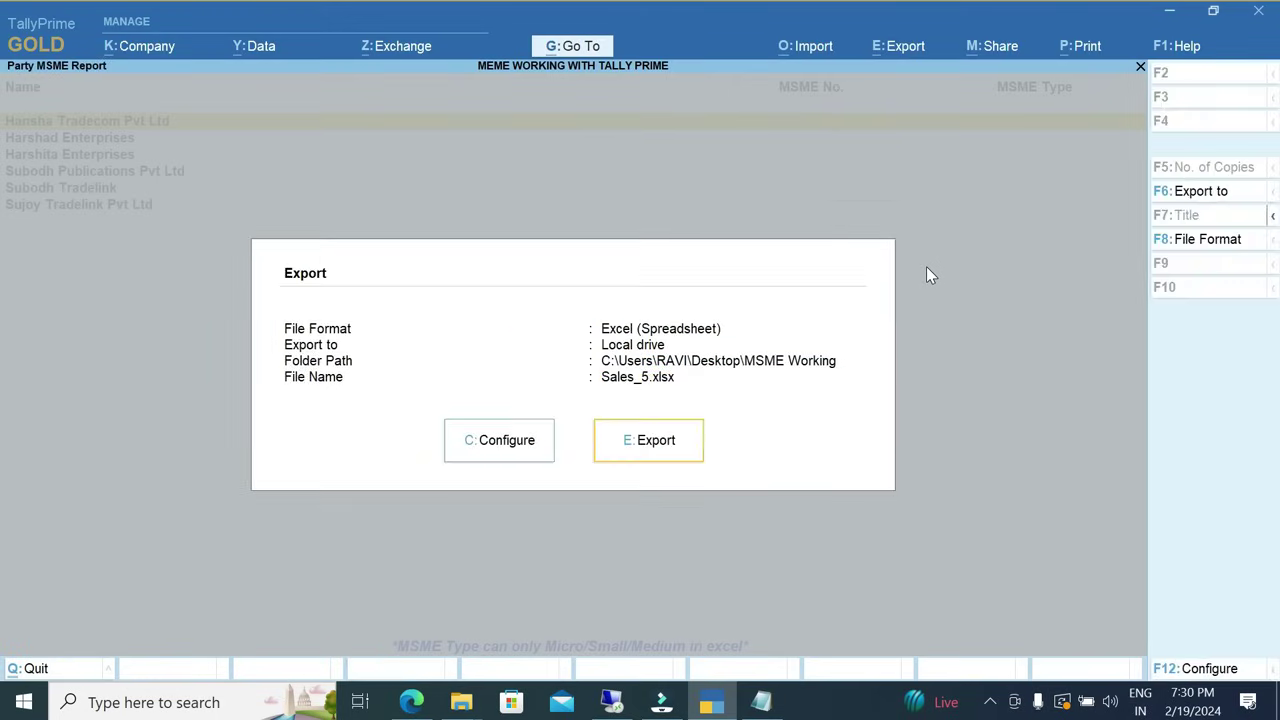
{"action": "key", "text": "Return"}
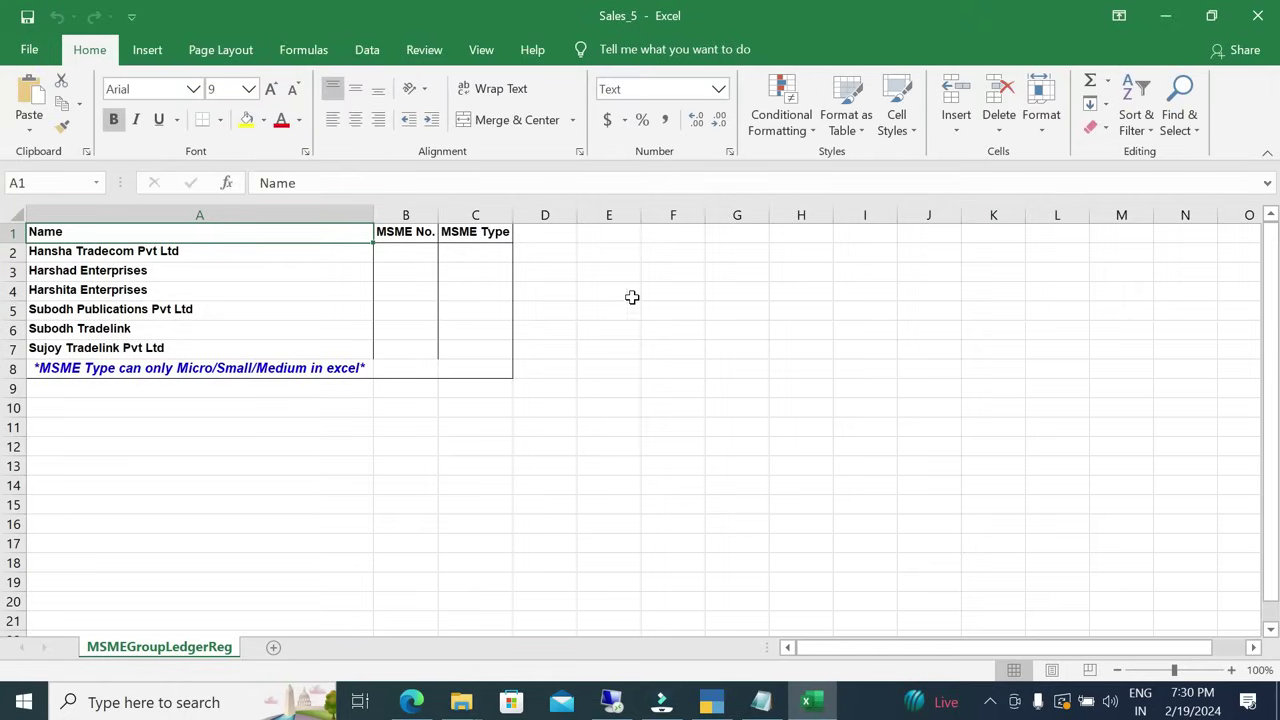
Enter each of the six parties' MSME numbers in cells B2:B7.
{"action": "left_click", "coordinate": [426, 310]}
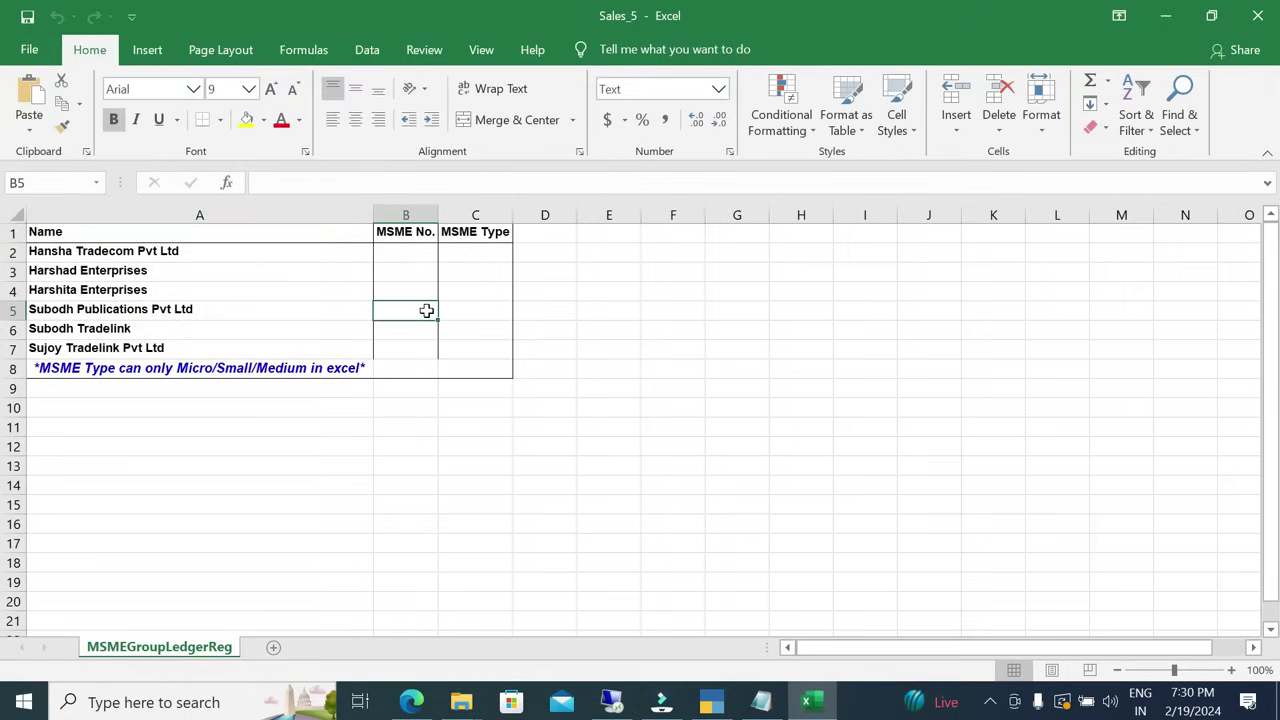
{"action": "left_click", "coordinate": [360, 369]}
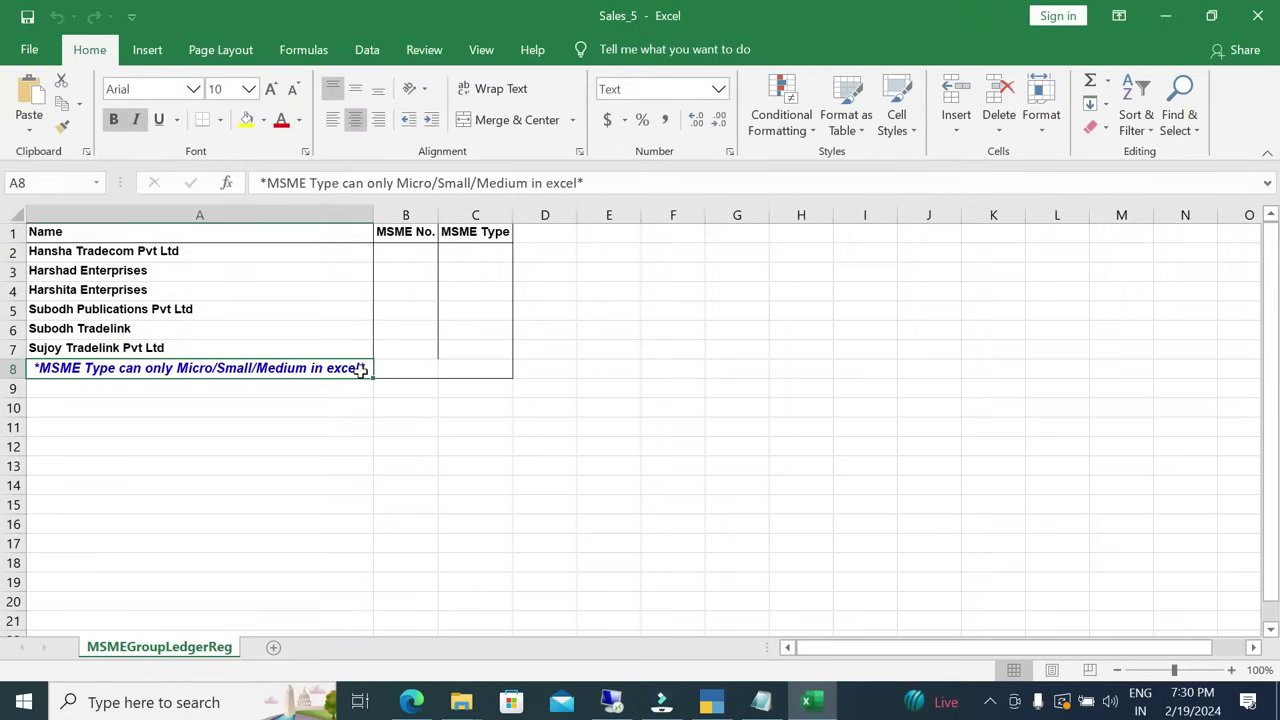
{"action": "left_click", "coordinate": [429, 253]}
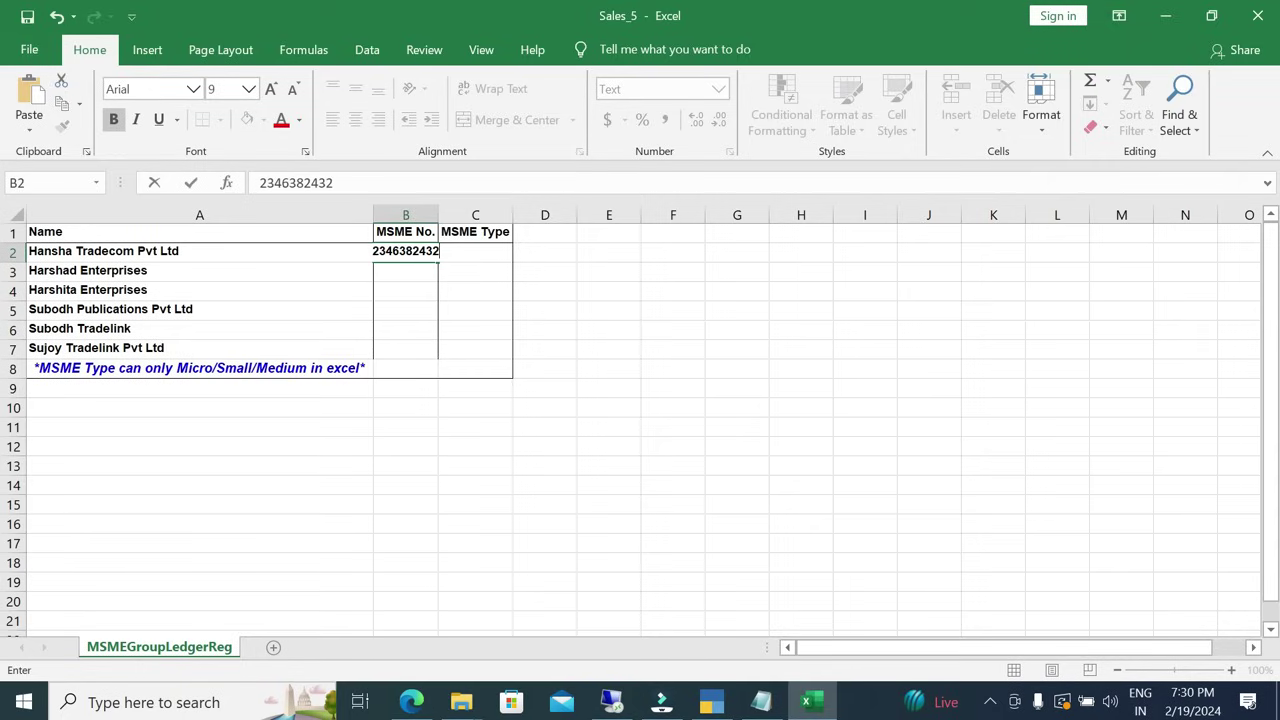
{"action": "key", "text": "Return"}
{"action": "key", "text": "Return"}
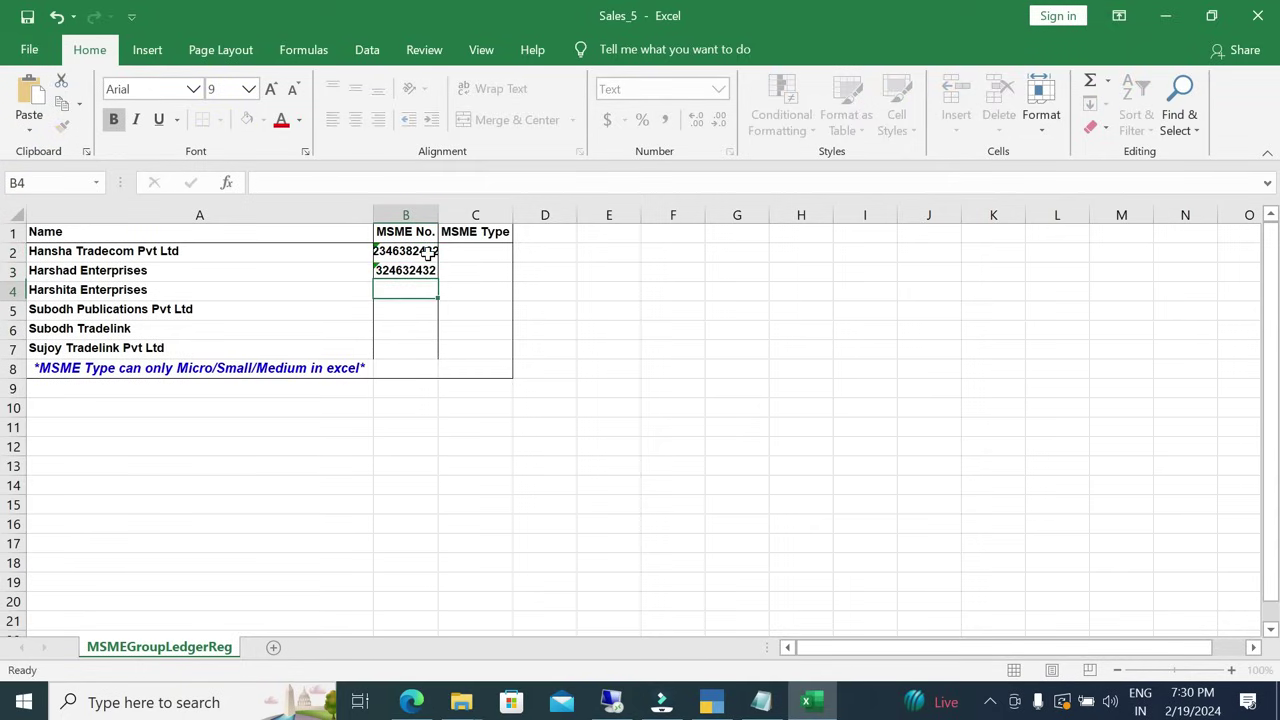
{"action": "key", "text": "Return"}
{"action": "key", "text": "Return"}
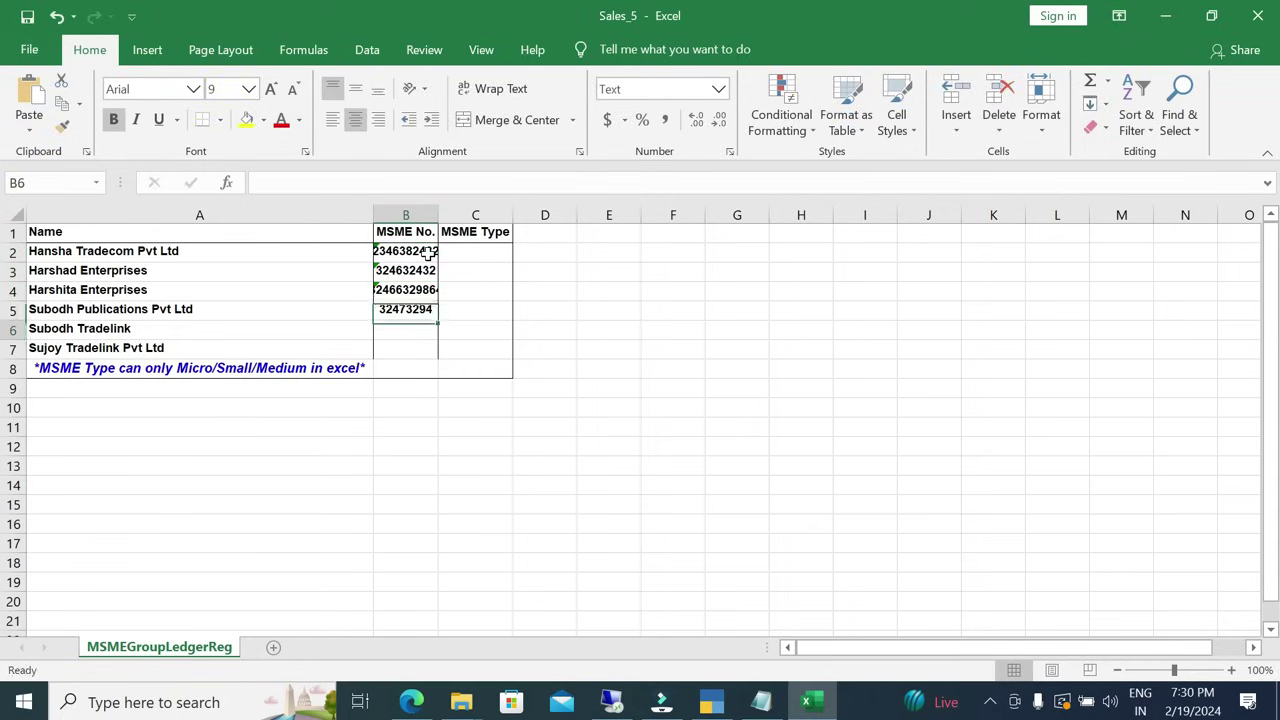
{"action": "key", "text": "Return"}
{"action": "key", "text": "Return"}
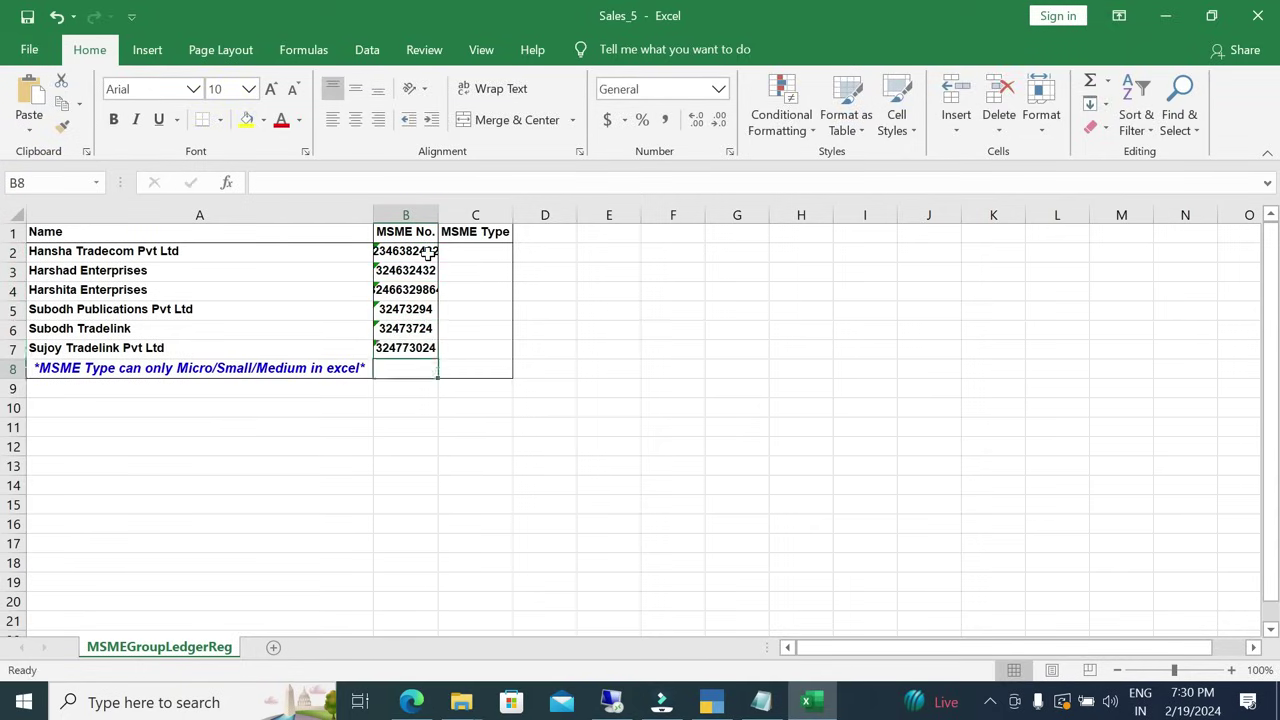
Fill MSME types in C2:C7 as Micro, Small, Medium, Micro, Small, Medium.
{"action": "left_click", "coordinate": [229, 368]}
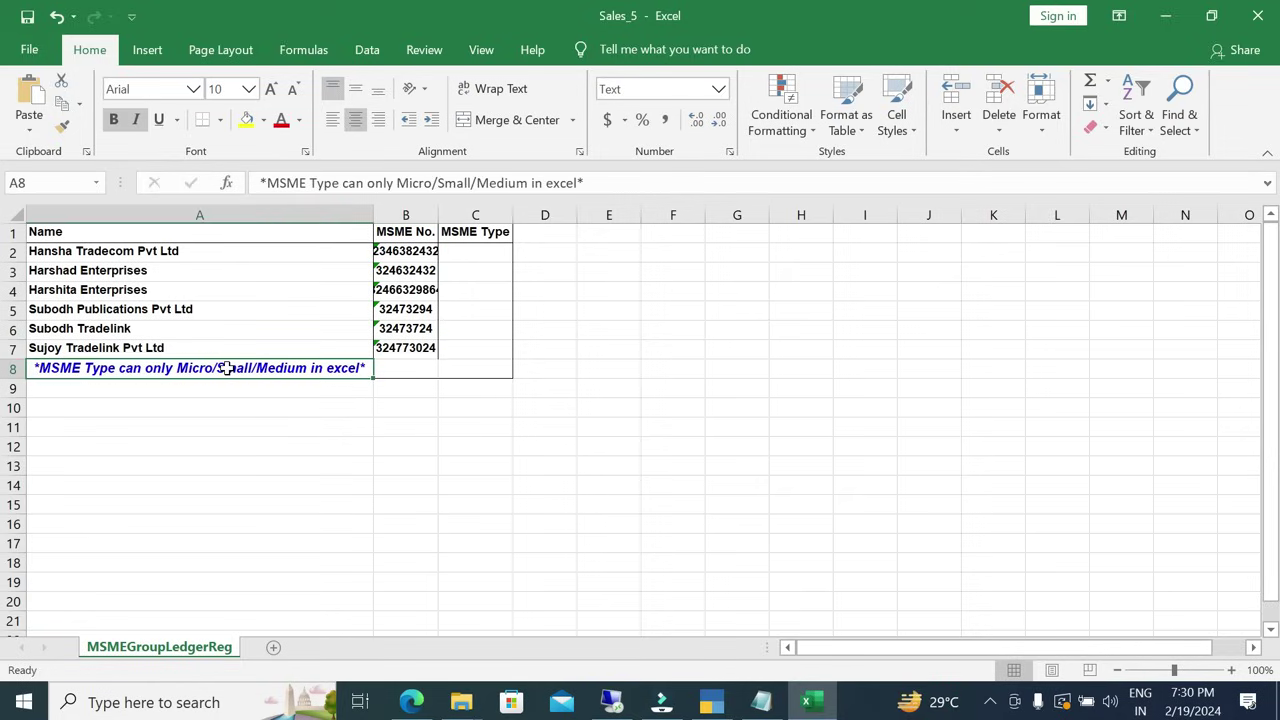
{"action": "left_click", "coordinate": [483, 250]}
{"action": "type", "text": "Micro"}
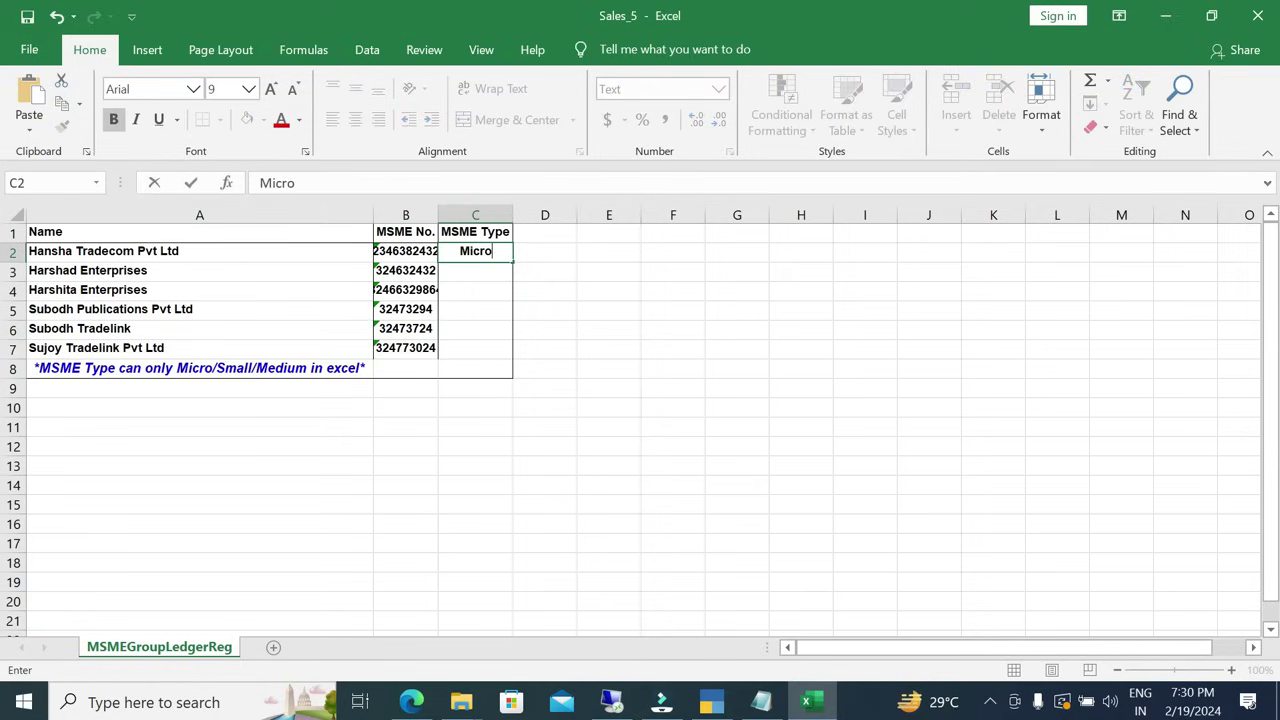
{"action": "key", "text": "Return"}
{"action": "type", "text": "Small"}
{"action": "key", "text": "Return"}
{"action": "type", "text": "medi"}
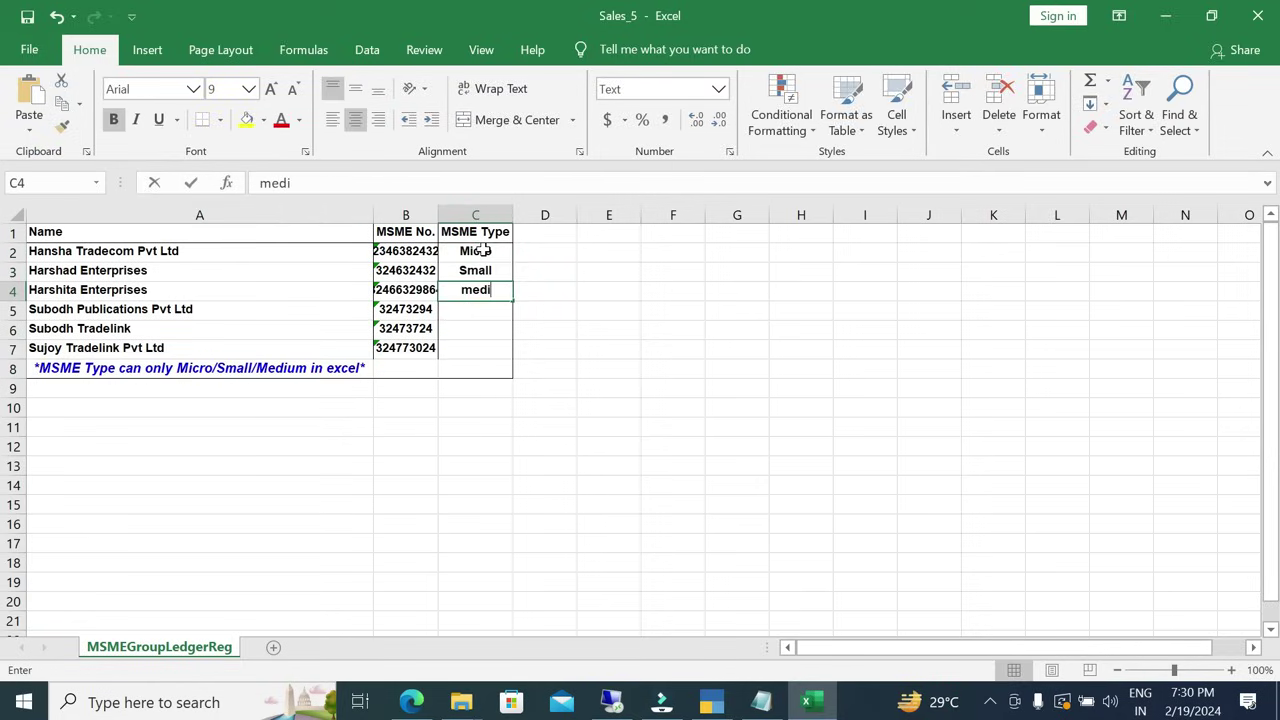
{"action": "key", "text": "Escape"}
{"action": "type", "text": "Medium"}
{"action": "key", "text": "Return"}
{"action": "type", "text": "micro"}
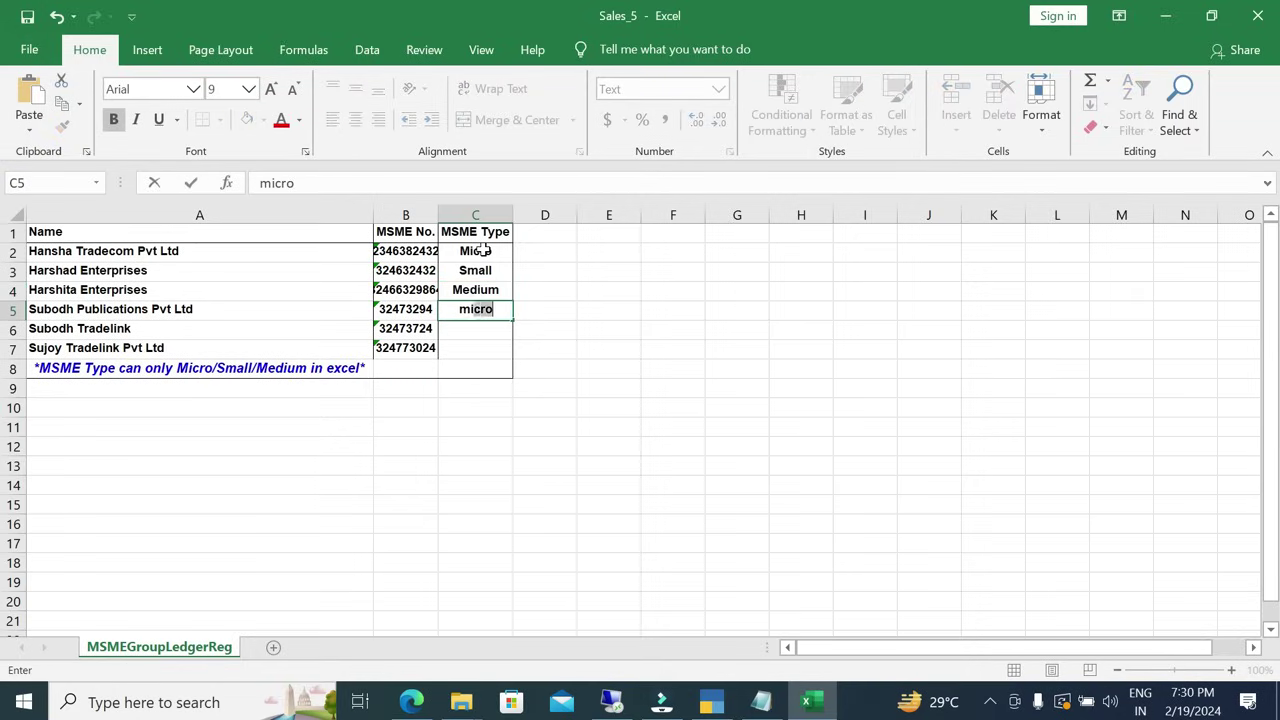
{"action": "key", "text": "Return"}
{"action": "type", "text": "small"}
{"action": "key", "text": "Return"}
{"action": "type", "text": "Medium"}
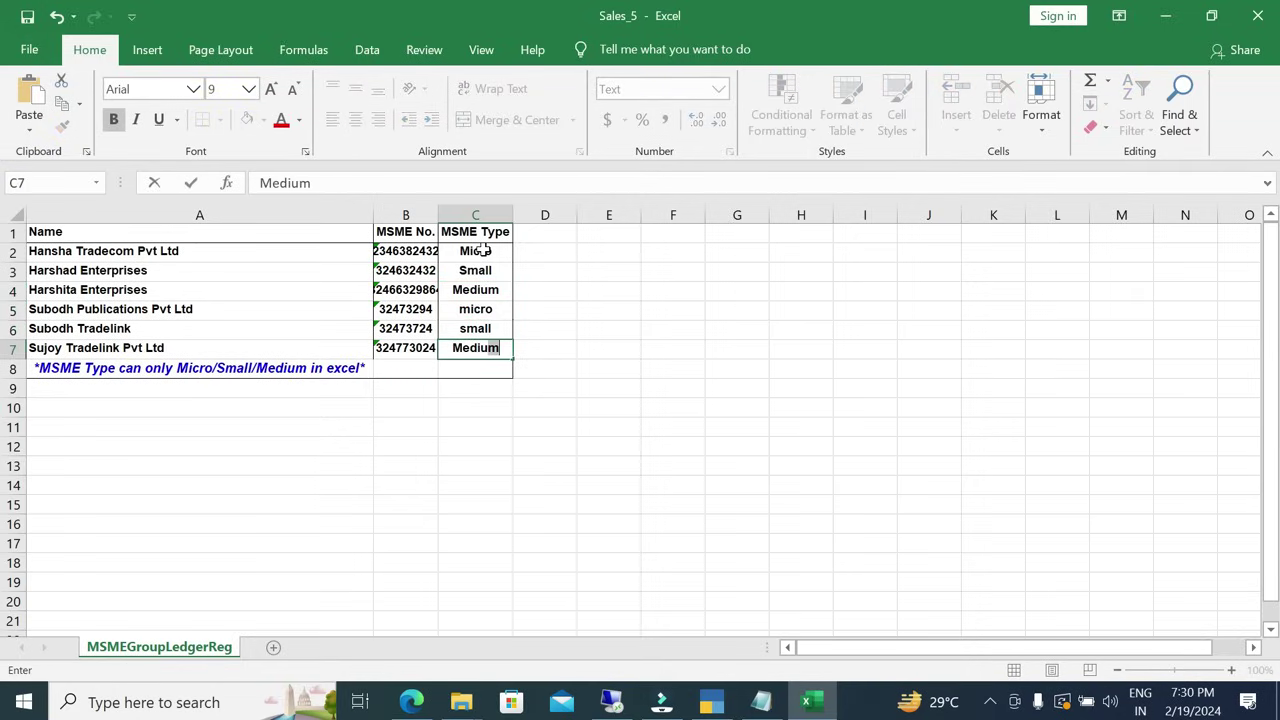
{"action": "key", "text": "Return"}
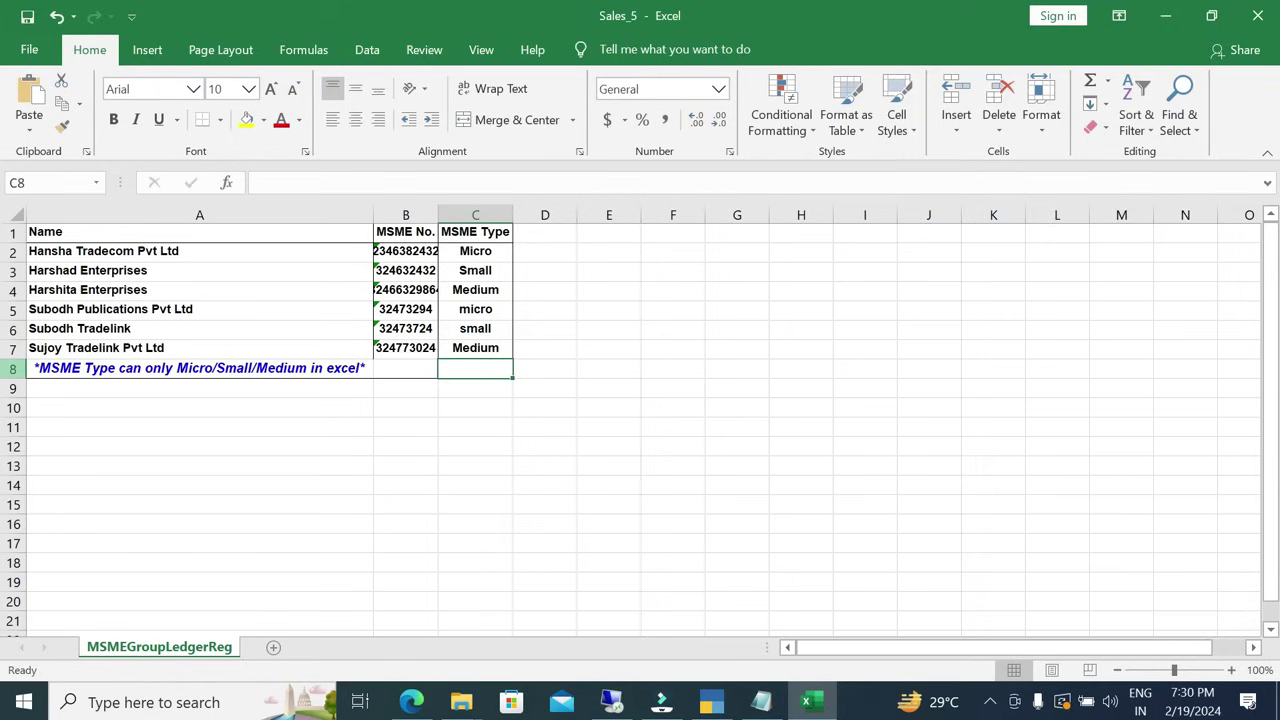
Delete row 8 containing the note.
{"action": "right_click", "coordinate": [13, 368]}
{"action": "left_click", "coordinate": [99, 234]}
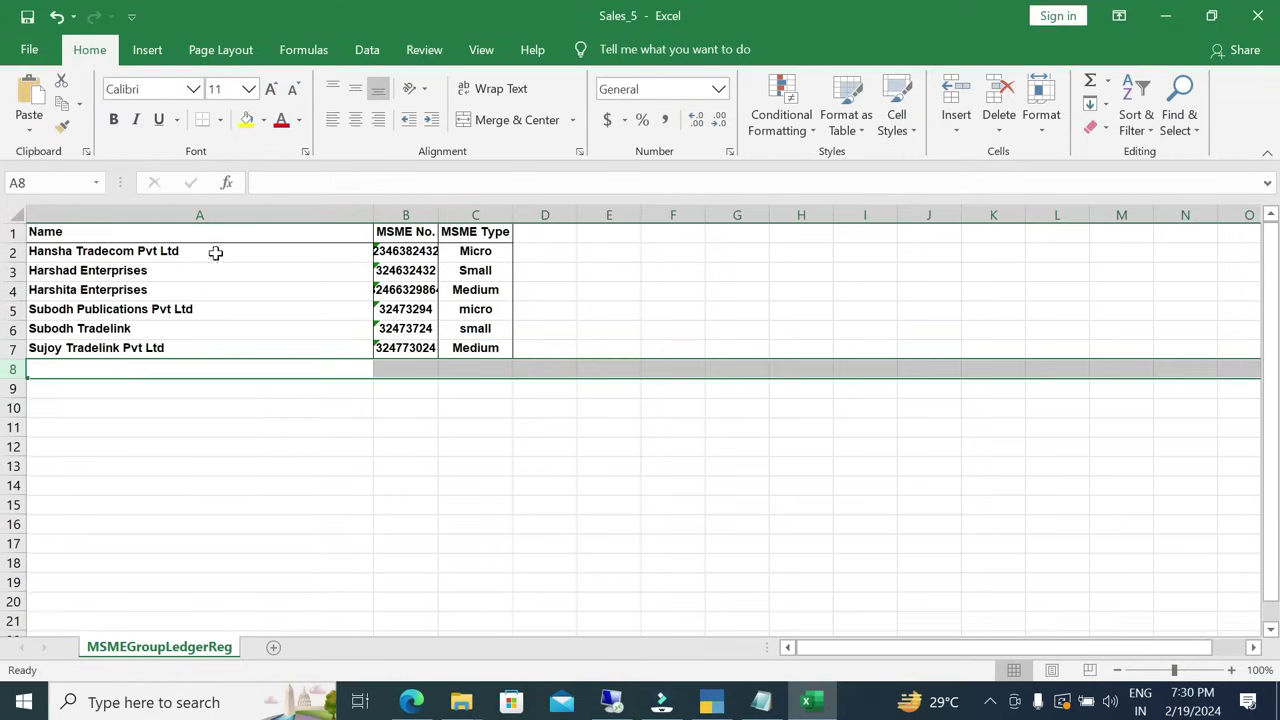
{"action": "left_click", "coordinate": [320, 289]}
Close Excel, open TallyPrime's Update Party MSME import set-up, and bring the MSME Working folder forward.
{"action": "key", "text": "alt+F4"}
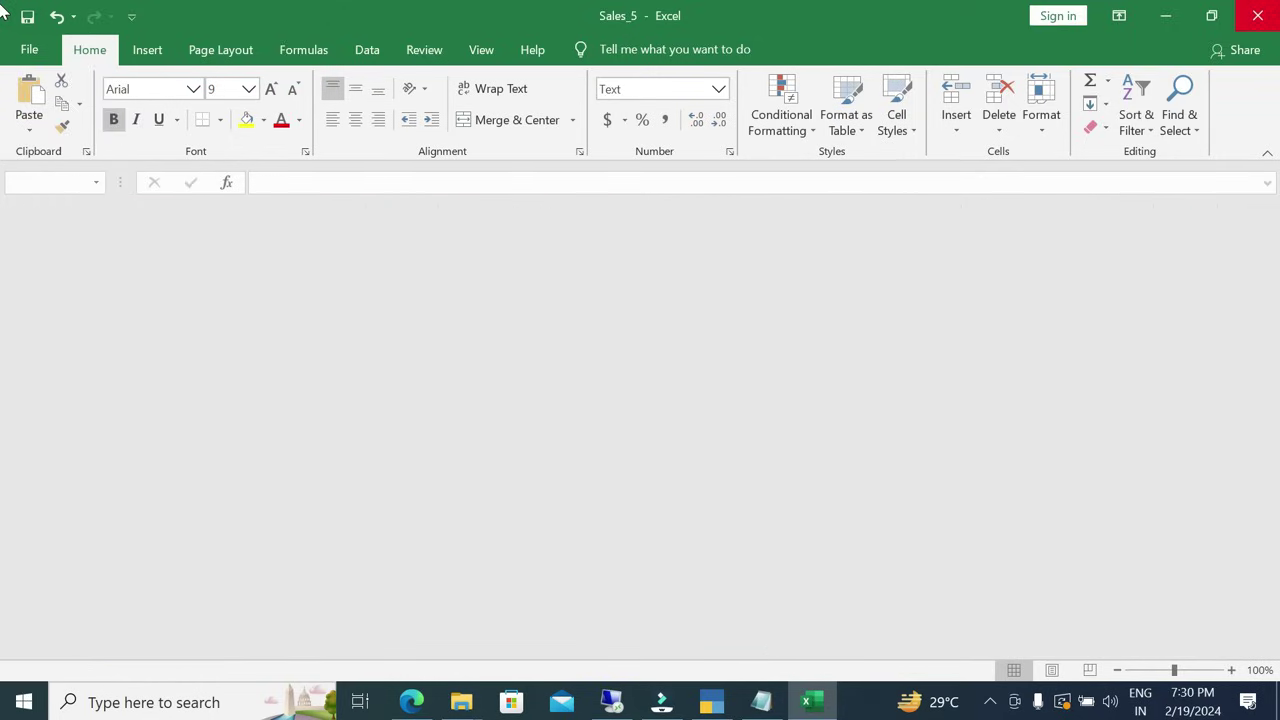
{"action": "key", "text": "Escape"}
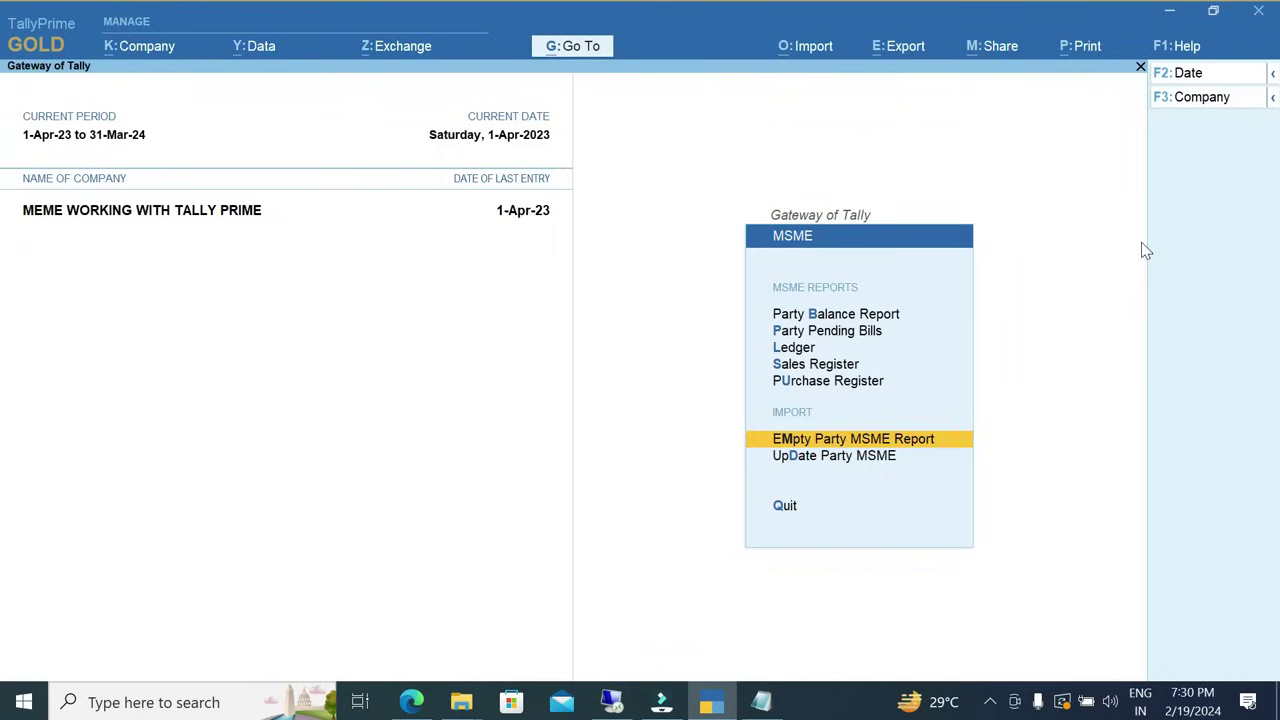
{"action": "key", "text": "Down"}
{"action": "key", "text": "Return"}
{"action": "key", "text": "Escape"}
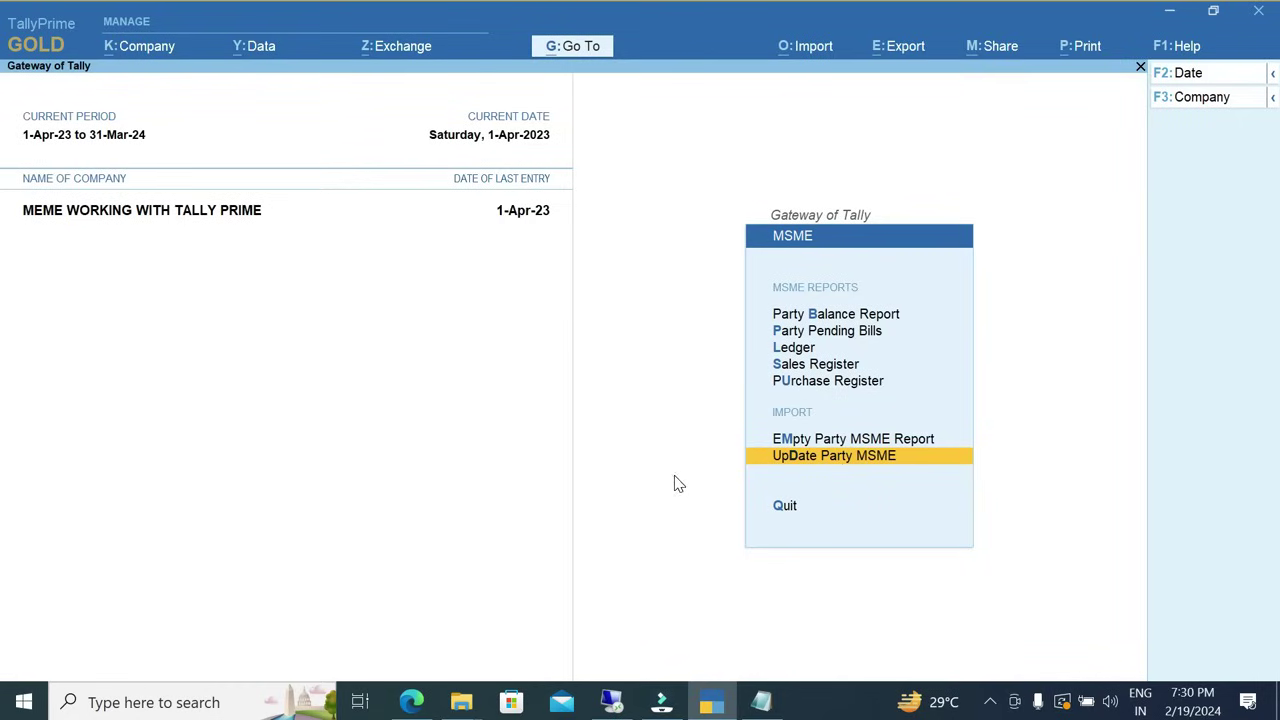
{"action": "key", "text": "Up"}
{"action": "key", "text": "Down"}
{"action": "key", "text": "Return"}
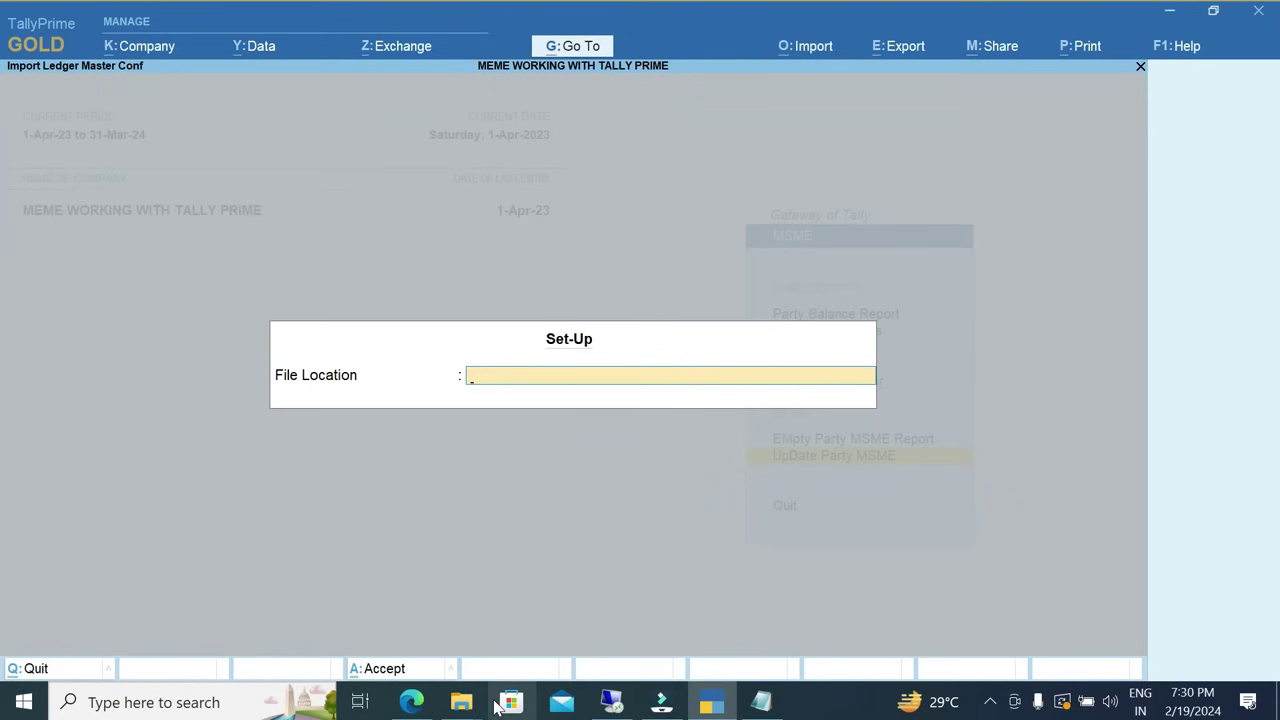
{"action": "left_click", "coordinate": [461, 702]}
{"action": "left_click", "coordinate": [523, 606]}
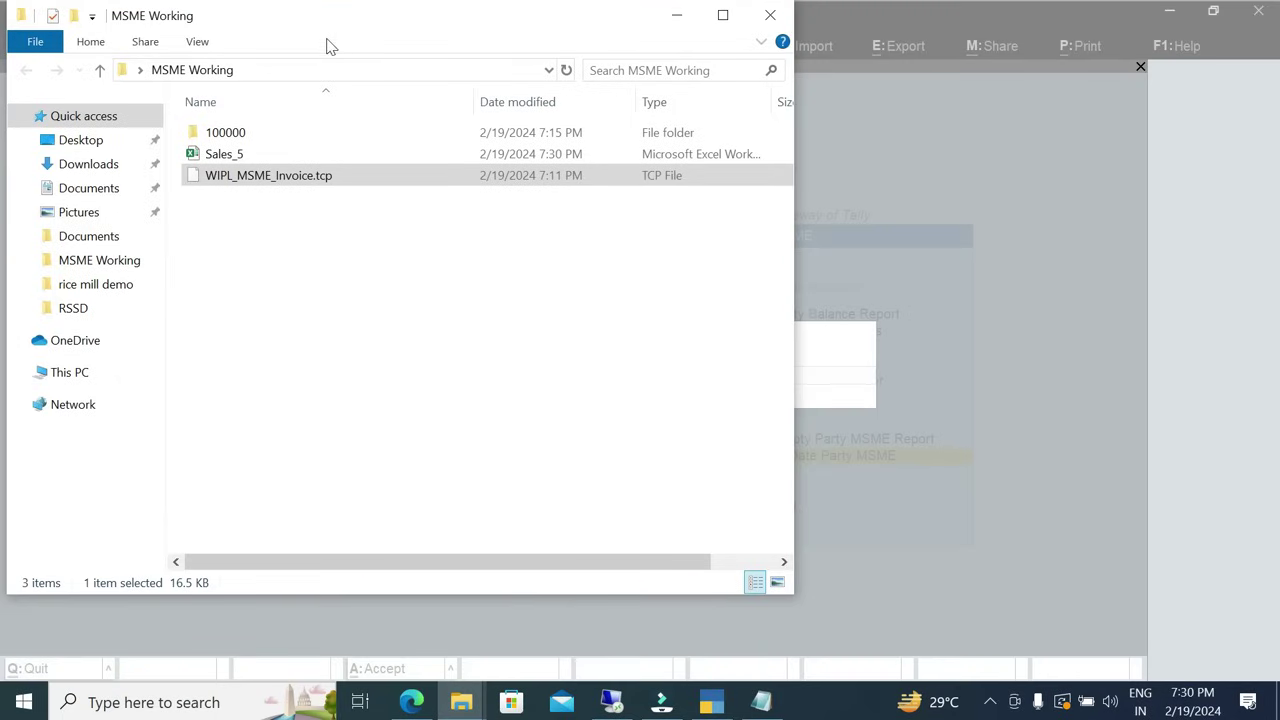
Copy the full Sales_5.xlsx path from the MSME Working folder's address bar.
{"action": "left_click", "coordinate": [334, 71]}
{"action": "key", "text": "End"}
{"action": "type", "text": "\\"}
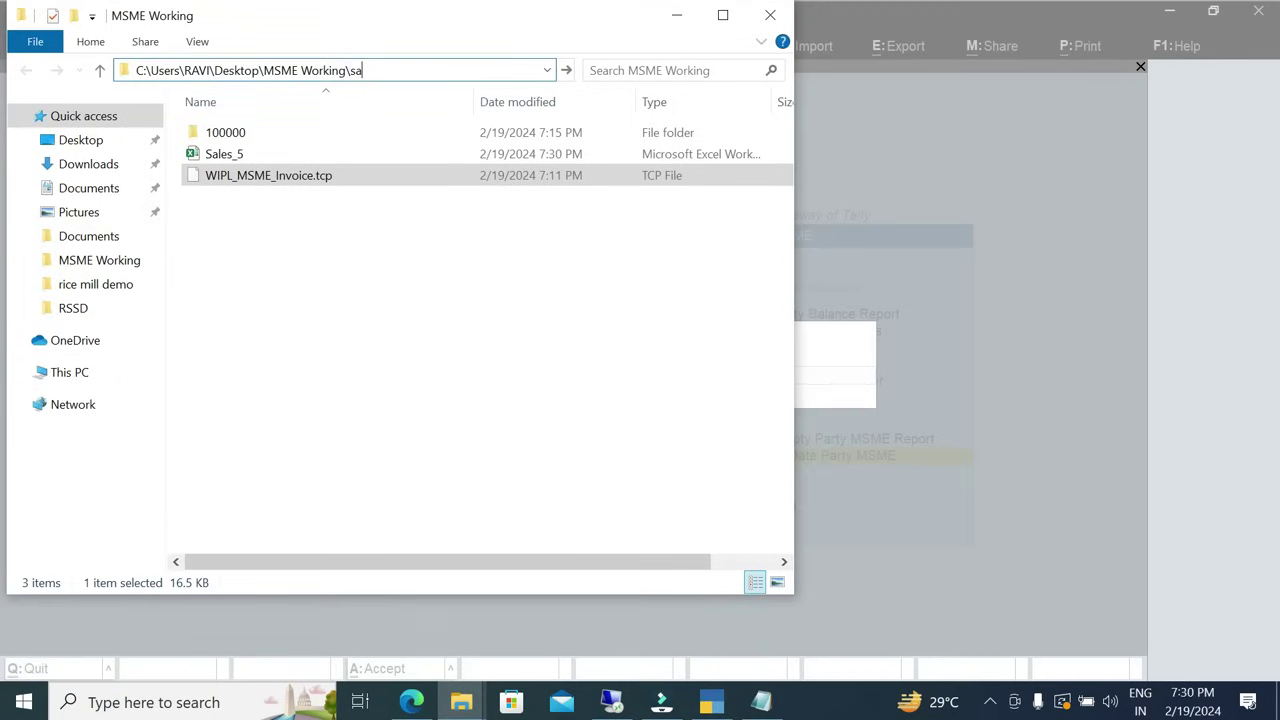
{"action": "key", "text": "Return"}
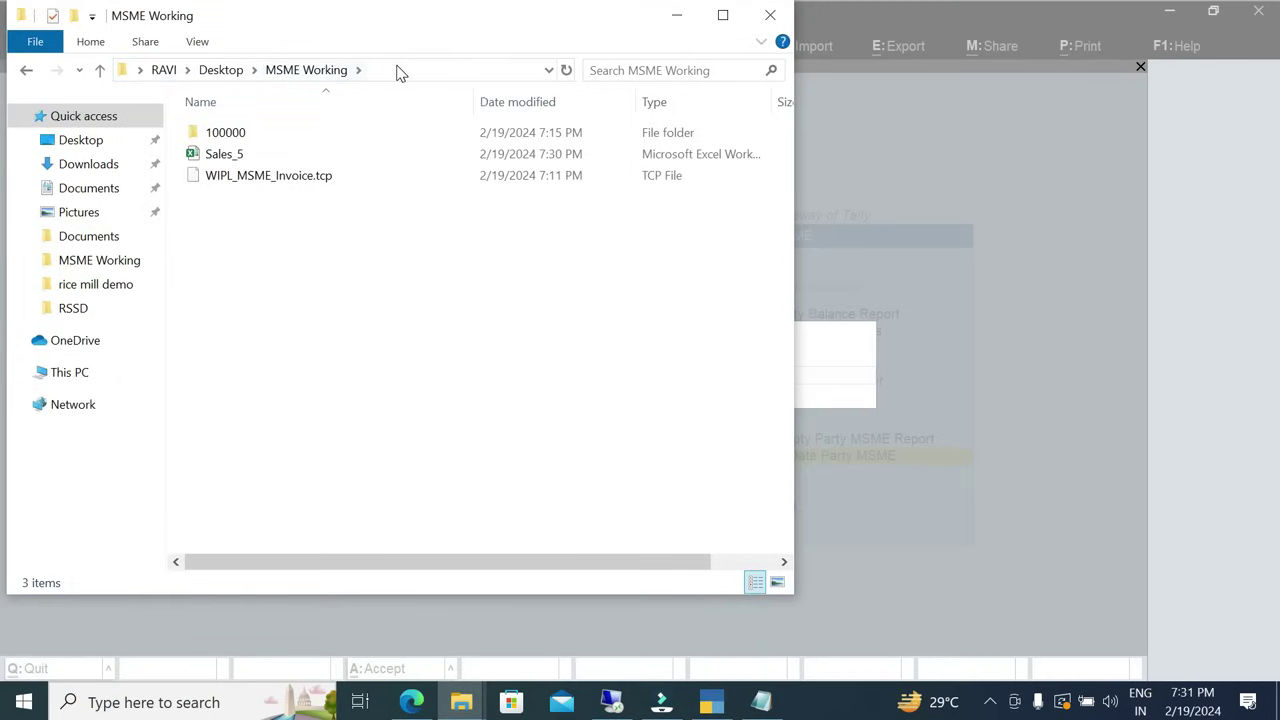
{"action": "left_click", "coordinate": [400, 71]}
{"action": "type", "text": "\\sa"}
{"action": "key", "text": "ctrl+a"}
{"action": "key", "text": "ctrl+c"}
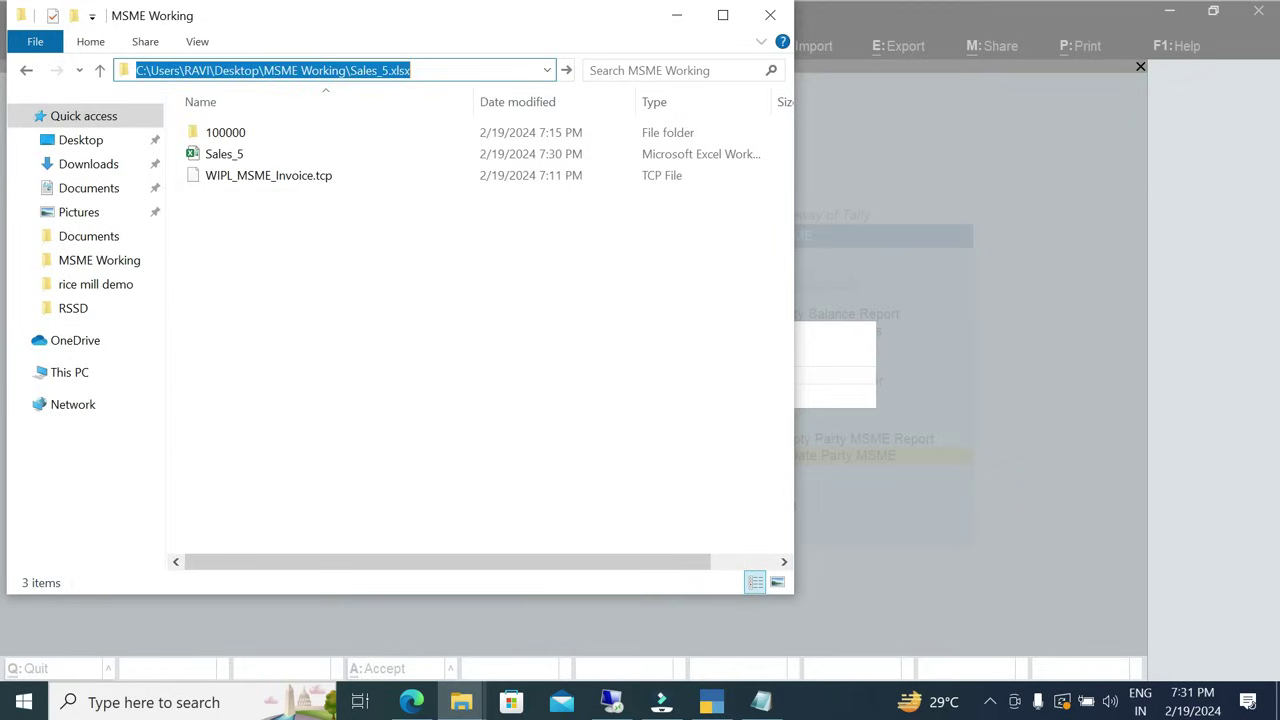
{"action": "left_click", "coordinate": [1021, 252]}
Import from the pasted Sales_5.xlsx path, confirm the Sundry Empty Party MSME Report is empty, then return to Gateway.
{"action": "key", "text": "ctrl+v"}
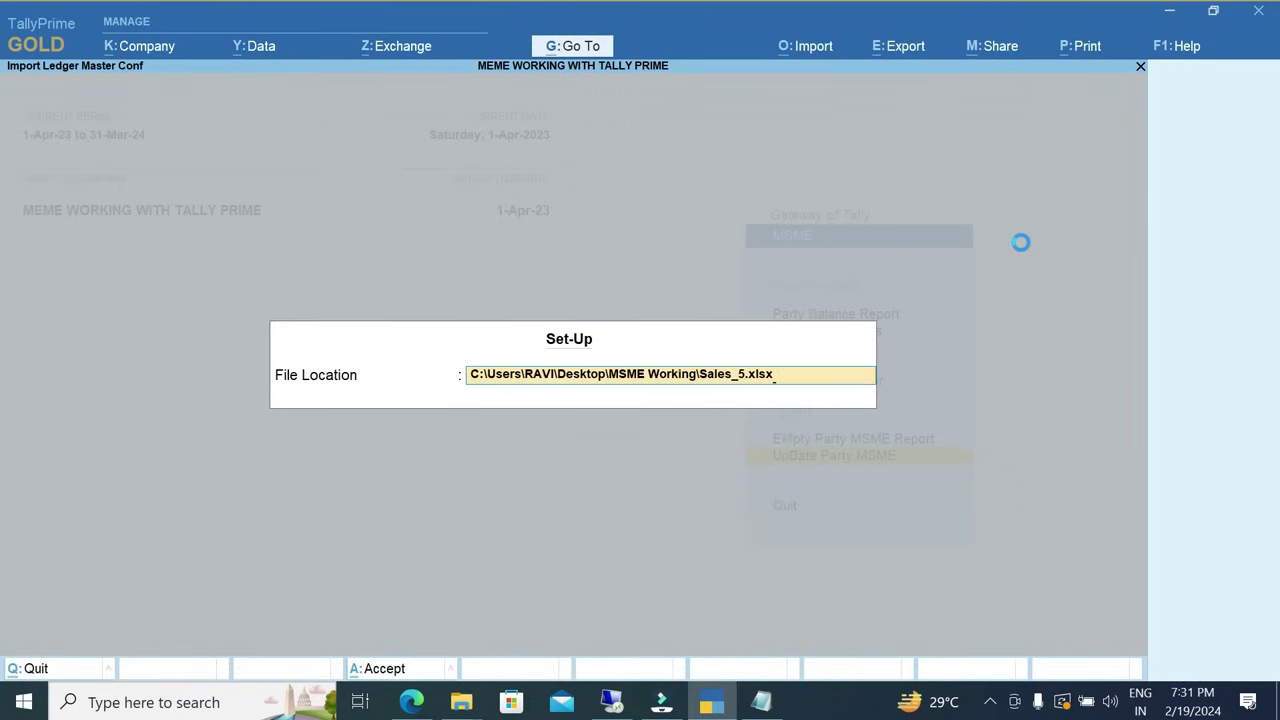
{"action": "key", "text": "Return"}
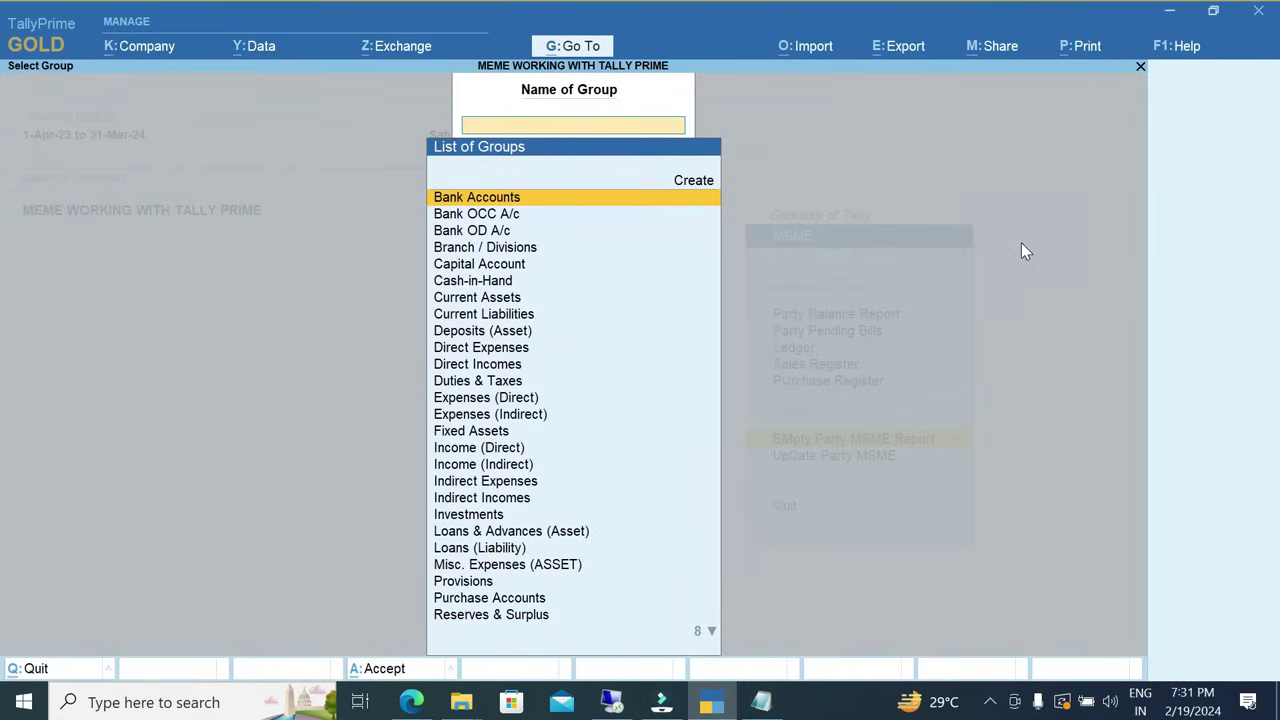
{"action": "type", "text": "Sund"}
{"action": "key", "text": "Return"}
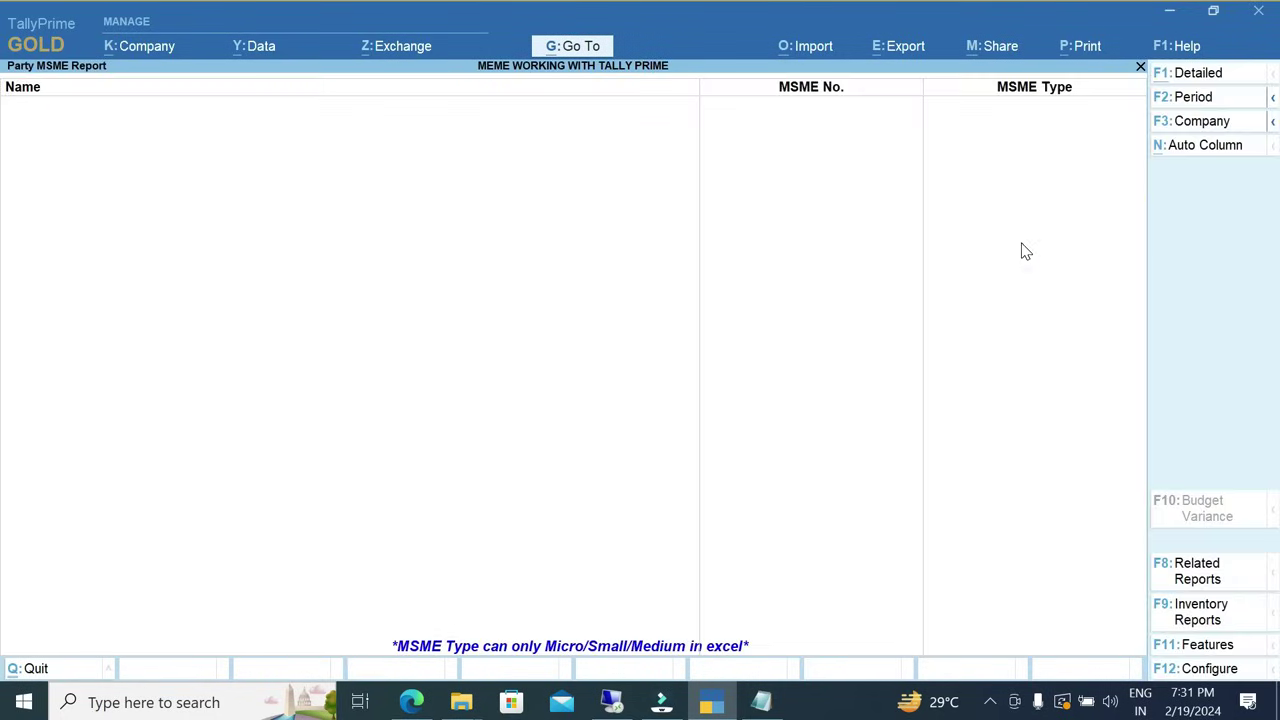
{"action": "key", "text": "Escape"}
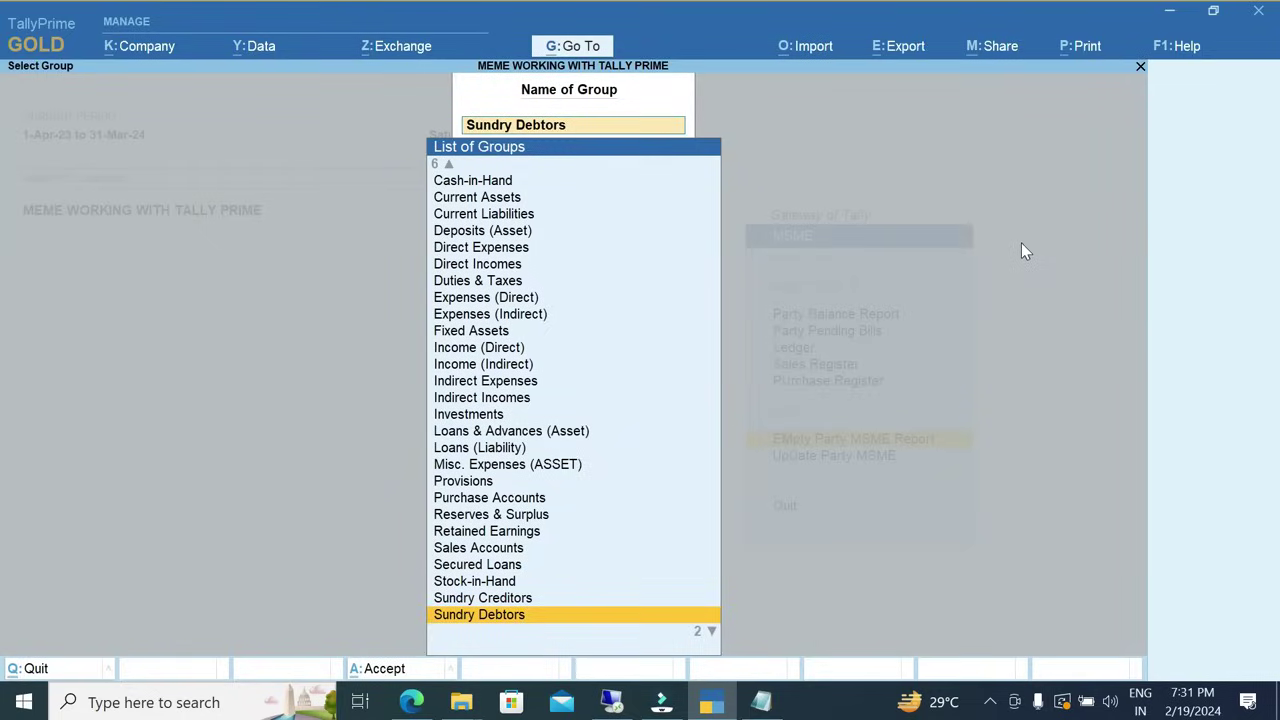
{"action": "key", "text": "BackSpace"}
{"action": "key", "text": "Escape"}
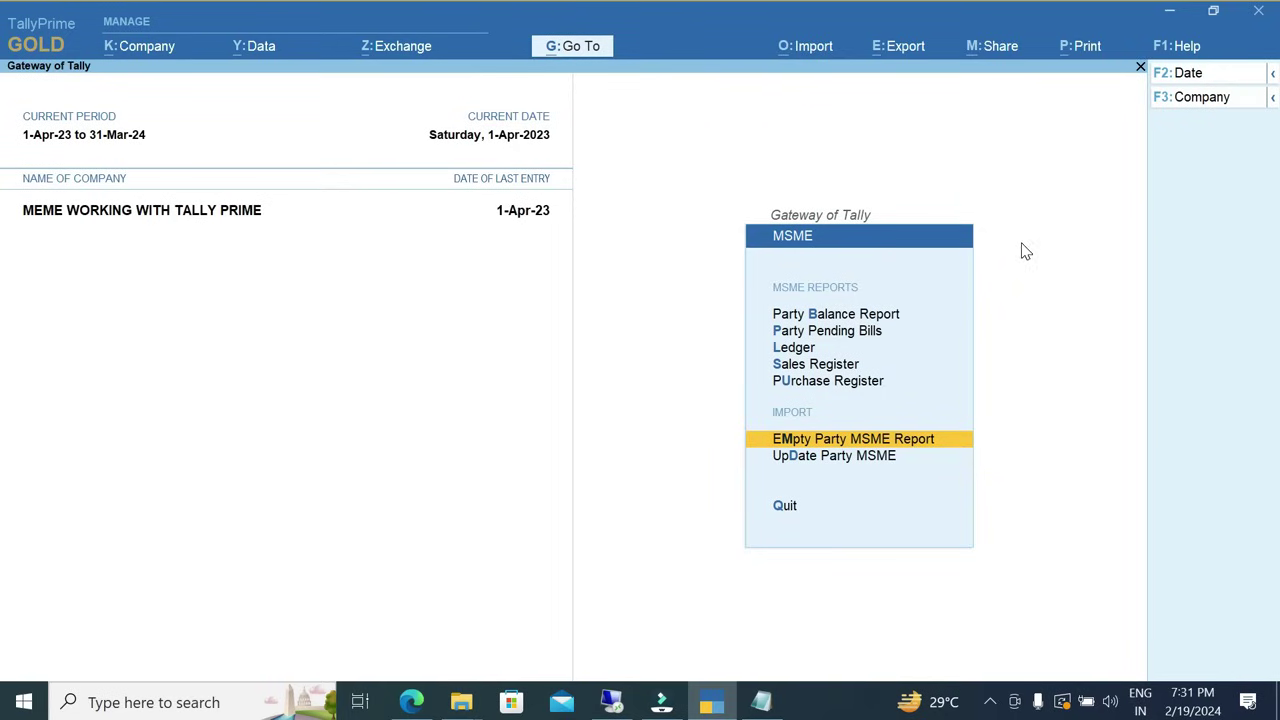
{"action": "key", "text": "Escape"}
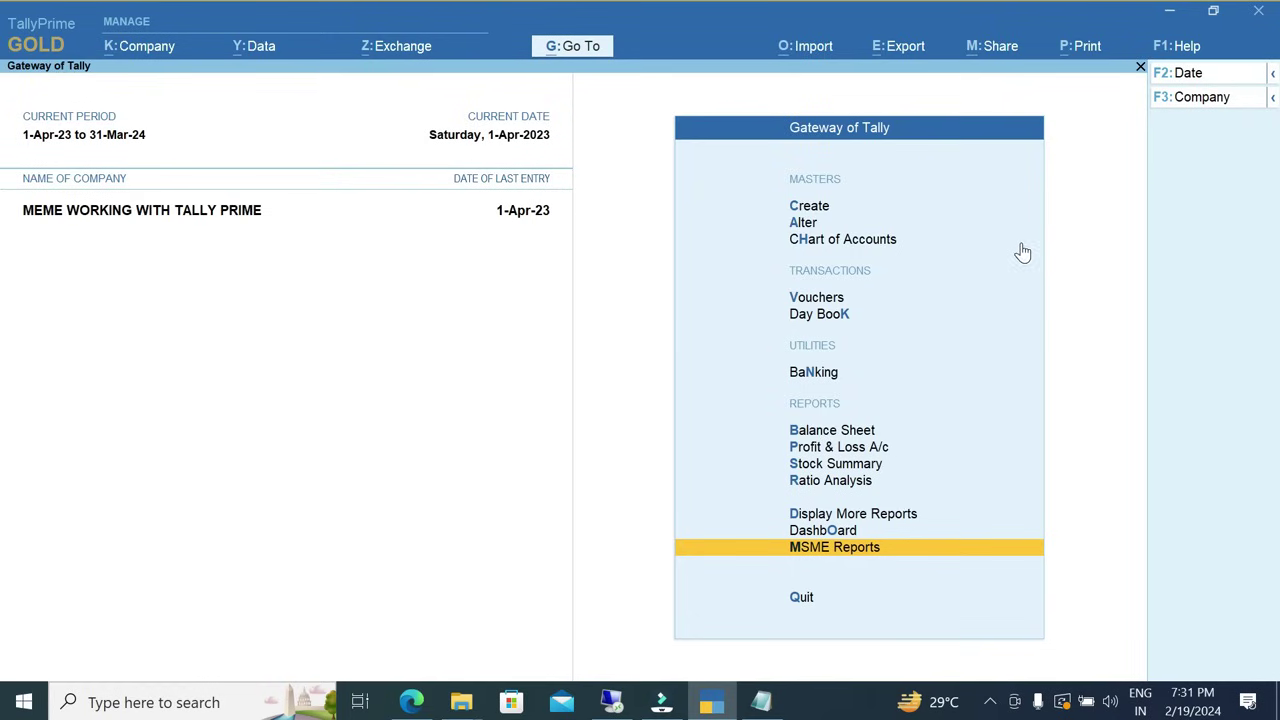
Open the MSME Party Balance Report for the Sundry Creditors group.
{"action": "key", "text": "Return"}
{"action": "key", "text": "Down"}
{"action": "key", "text": "Up"}
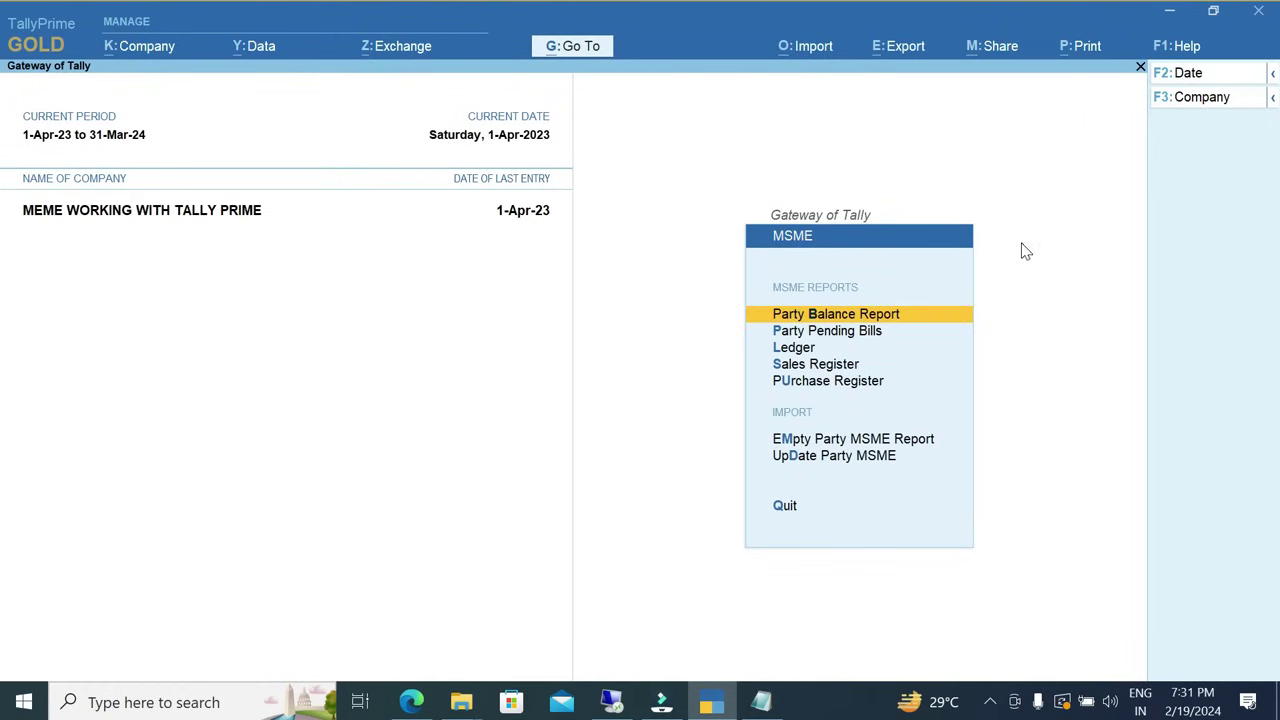
{"action": "key", "text": "Return"}
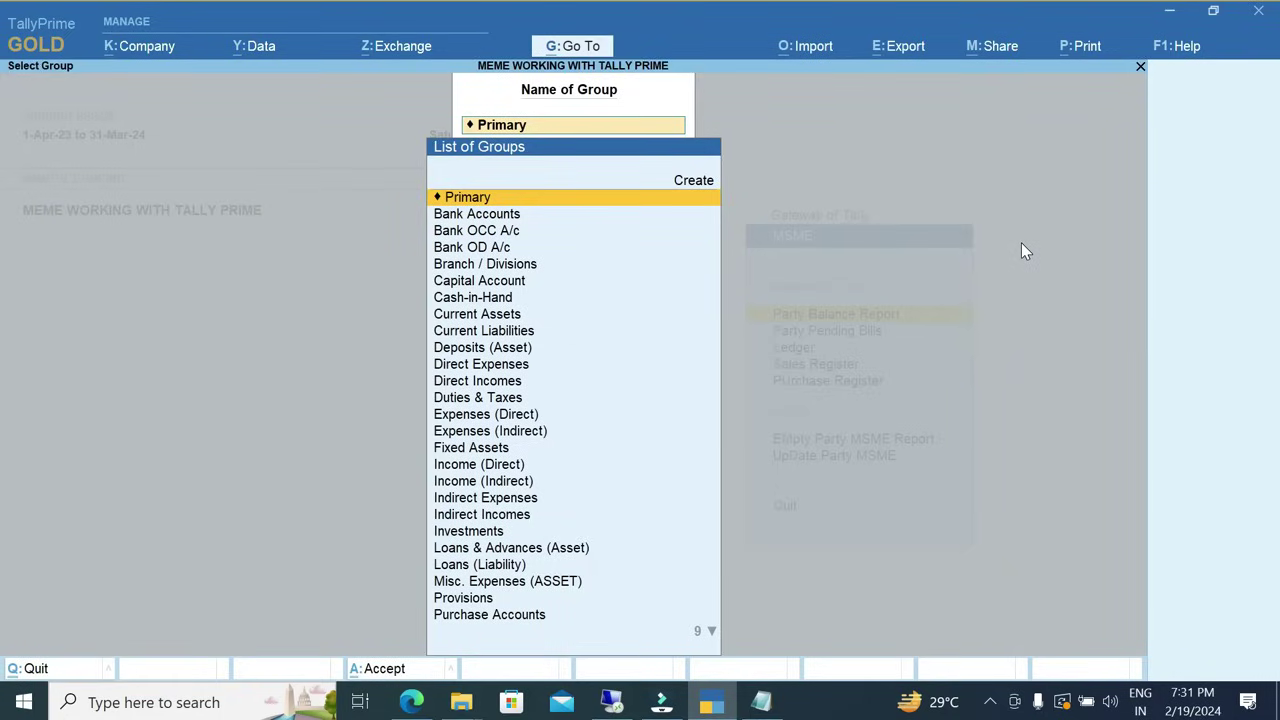
{"action": "type", "text": "Sund"}
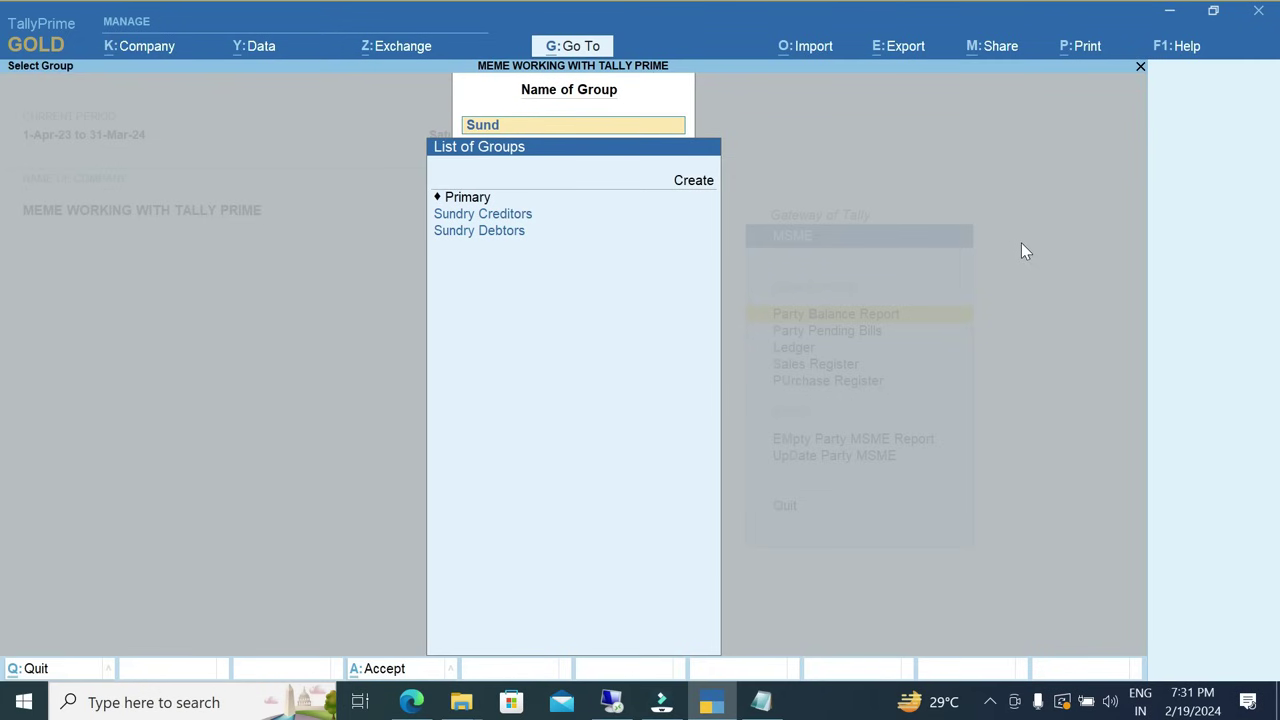
{"action": "key", "text": "Down"}
{"action": "key", "text": "Return"}
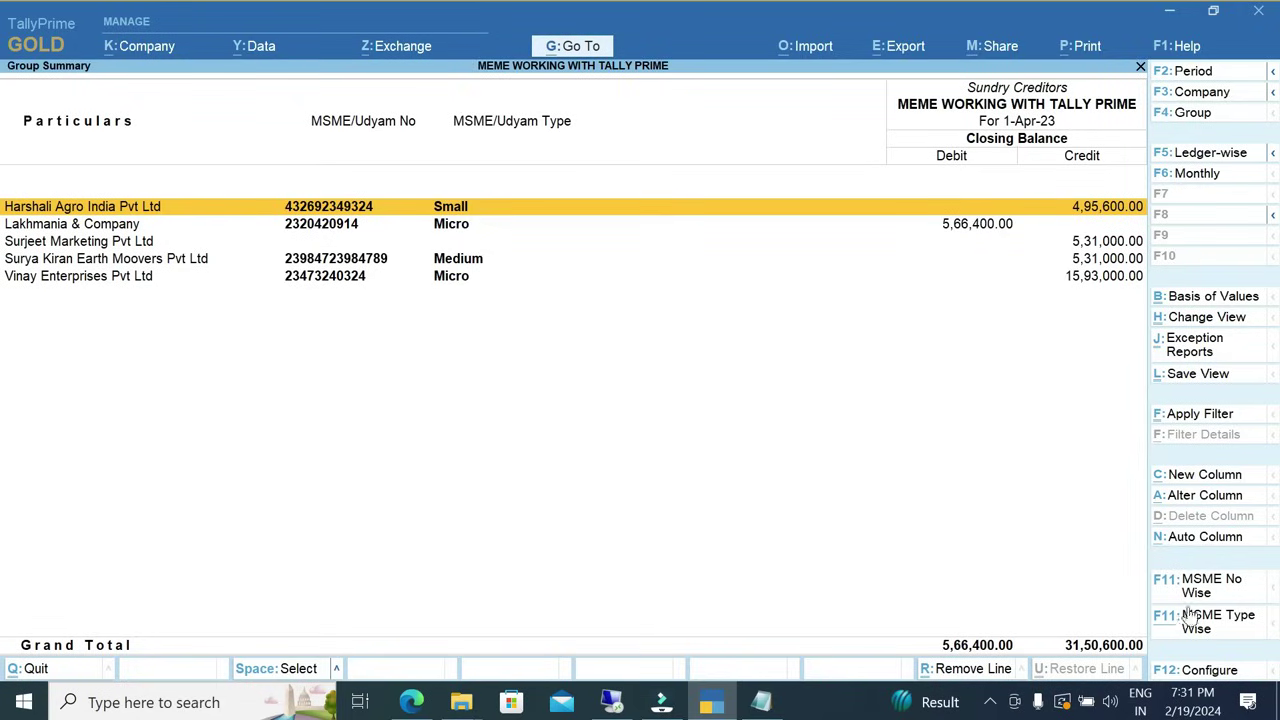
Try a Micro and Small MSME type filter, then reload the unfiltered Sundry Creditors list.
{"action": "left_click", "coordinate": [1226, 625]}
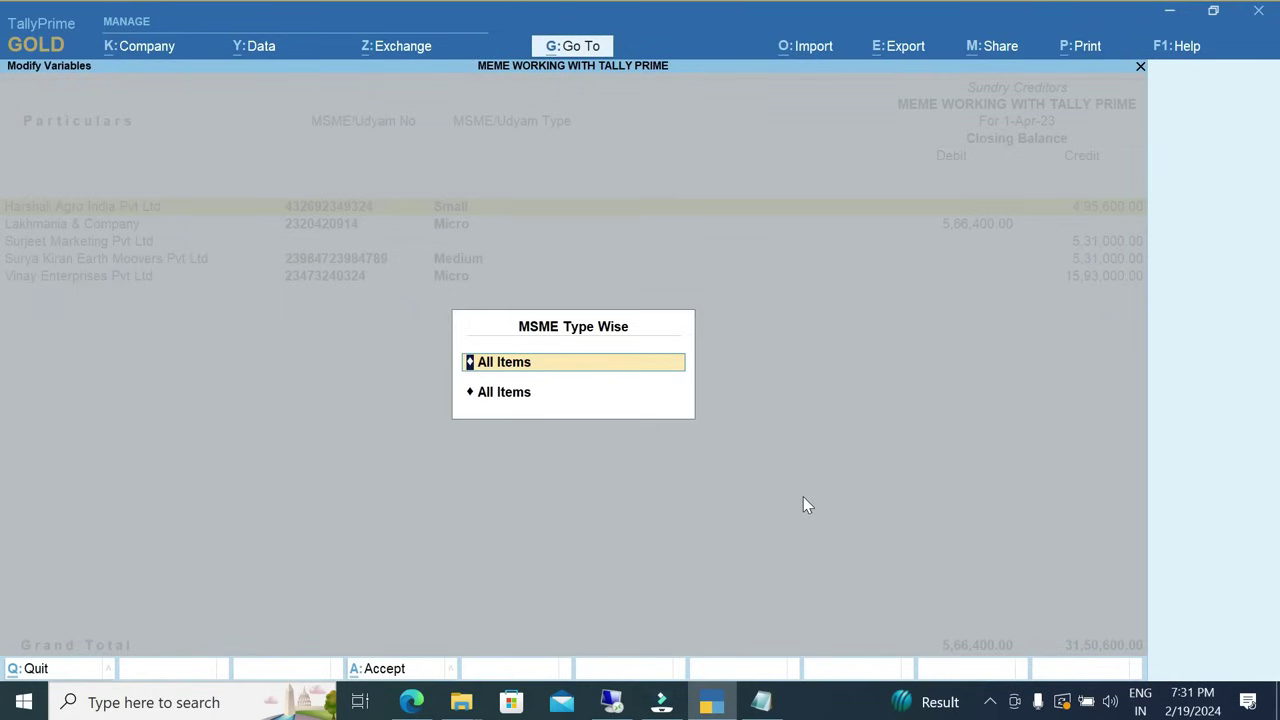
{"action": "key", "text": "Return"}
{"action": "key", "text": "Down"}
{"action": "key", "text": "Down"}
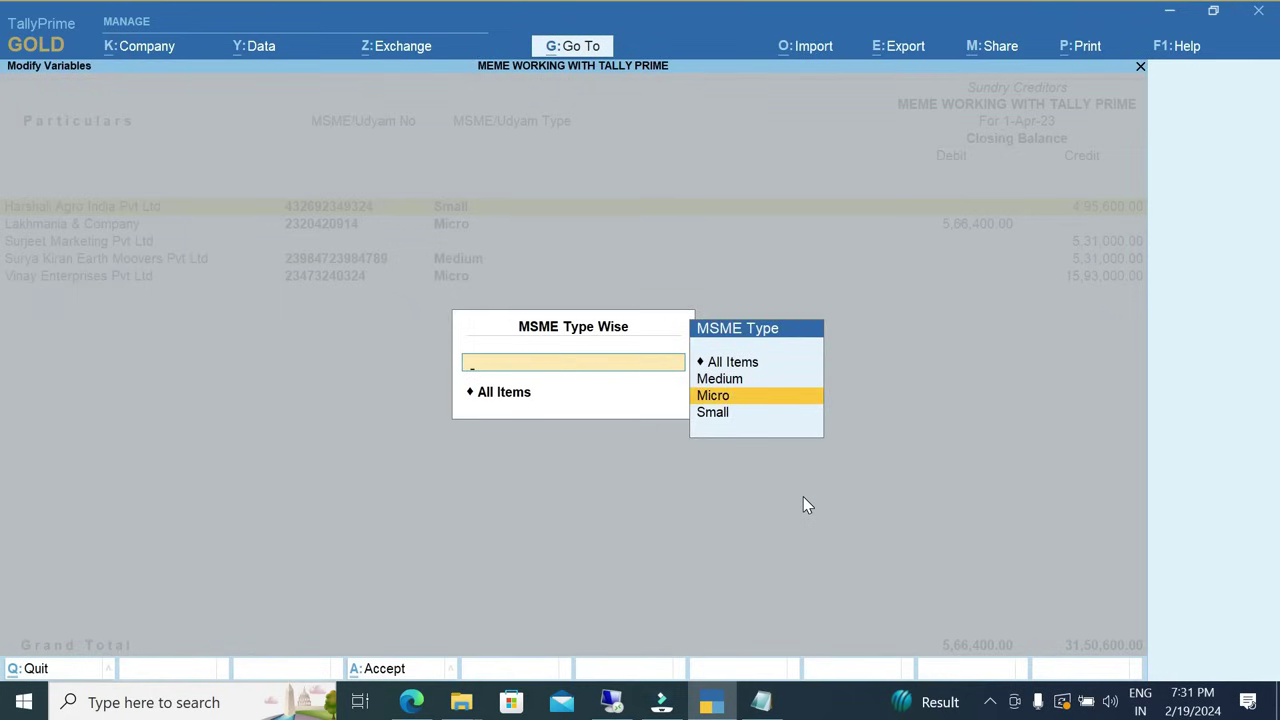
{"action": "key", "text": "Return"}
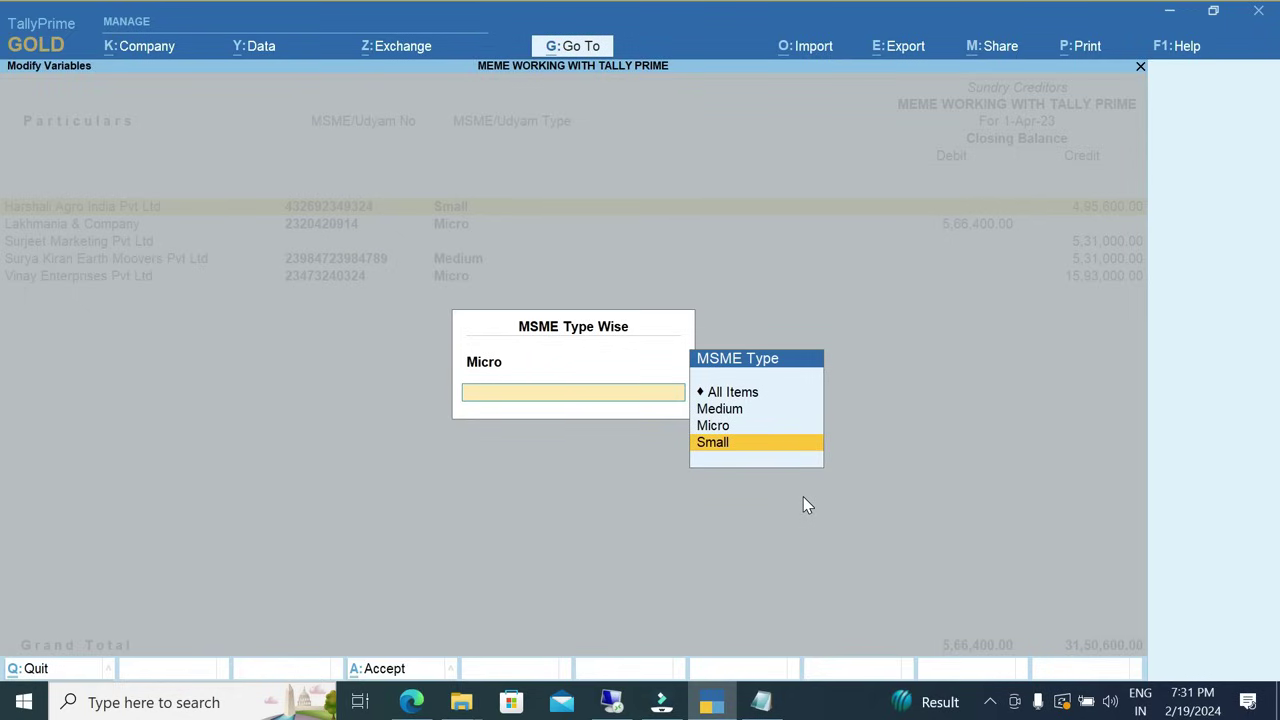
{"action": "key", "text": "Return"}
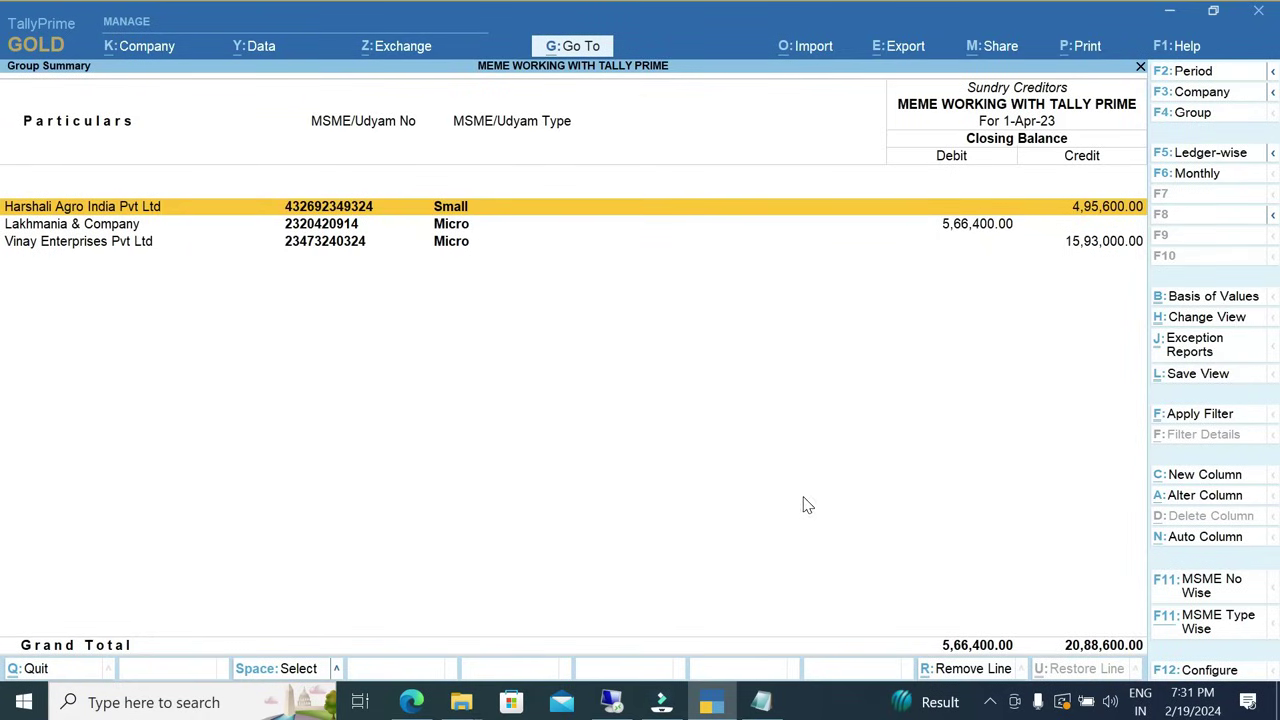
{"action": "key", "text": "F4"}
{"action": "key", "text": "Return"}
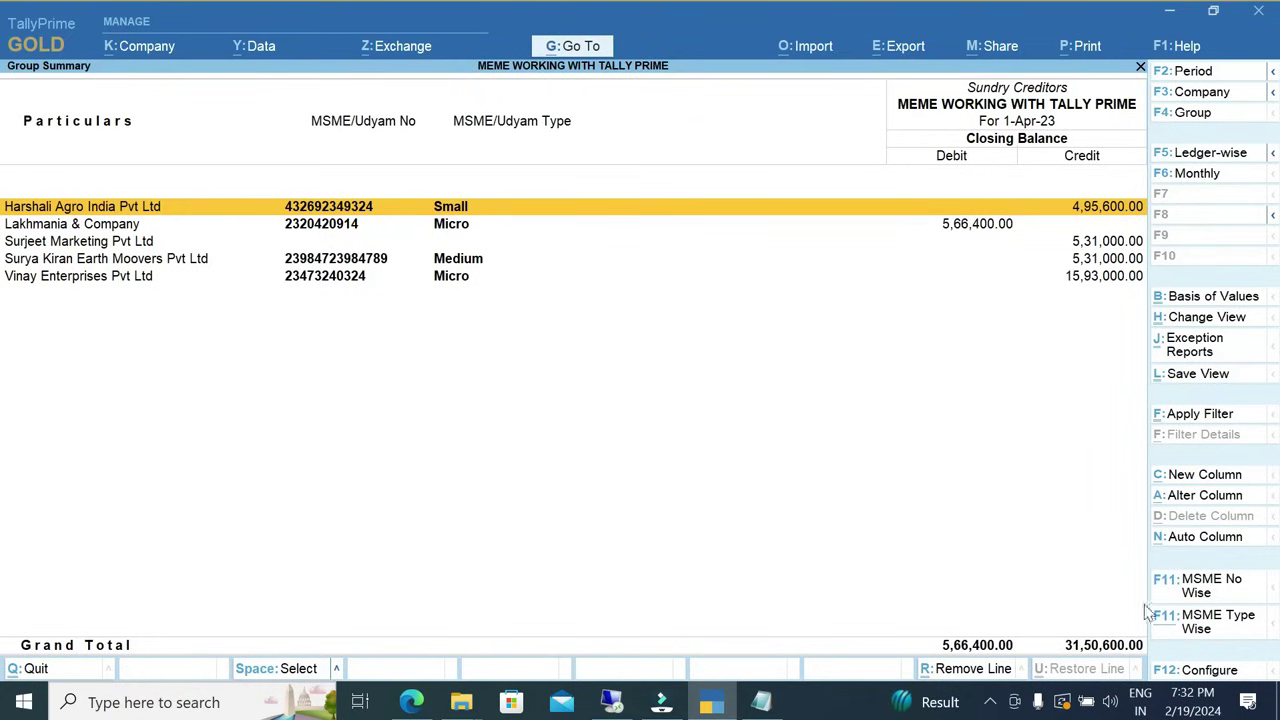
Filter the Sundry Creditors report again to only Micro and Small MSME types.
{"action": "left_click", "coordinate": [1186, 622]}
{"action": "key", "text": "BackSpace"}
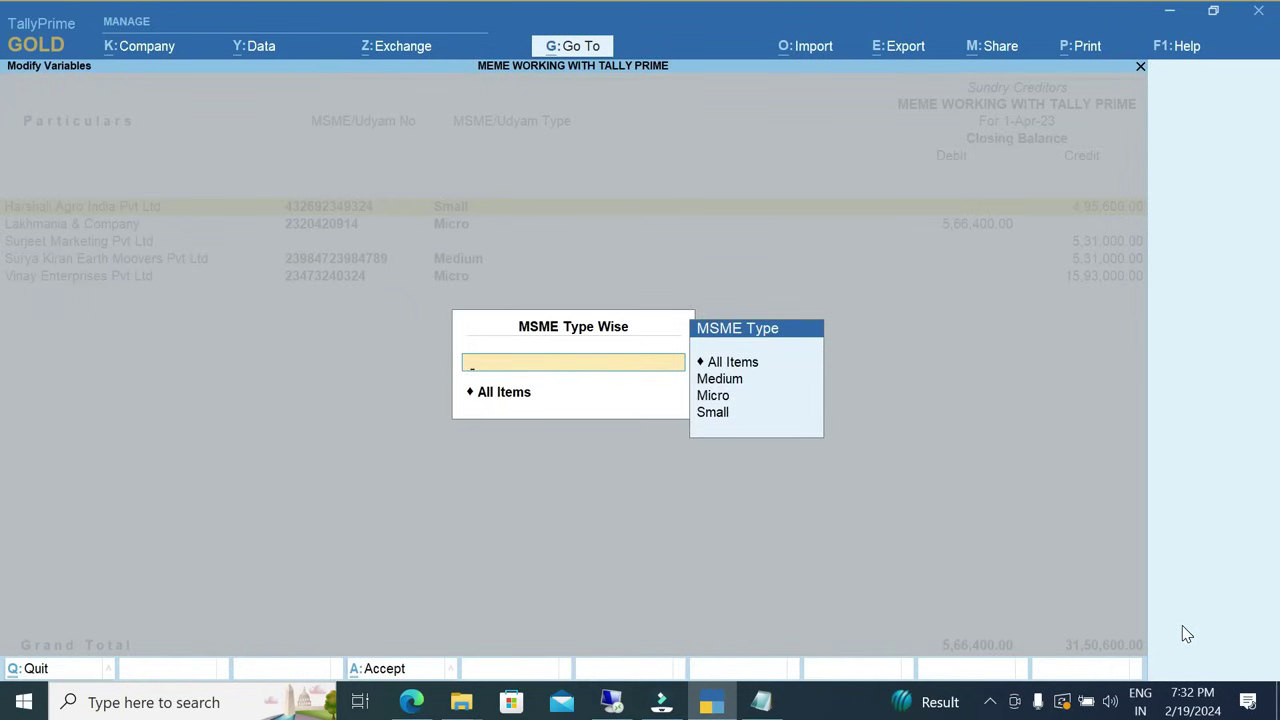
{"action": "key", "text": "Down"}
{"action": "key", "text": "Down"}
{"action": "key", "text": "Return"}
{"action": "key", "text": "BackSpace"}
{"action": "key", "text": "Down"}
{"action": "key", "text": "Down"}
{"action": "key", "text": "Down"}
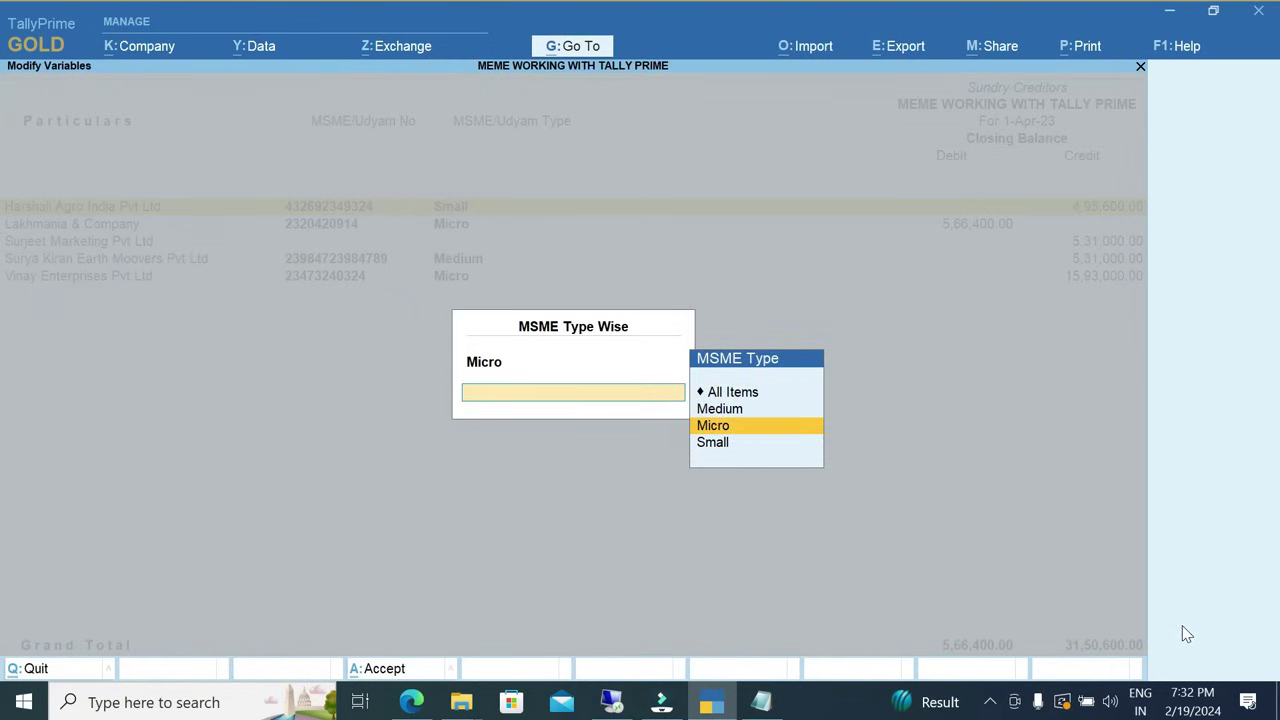
{"action": "key", "text": "Return"}
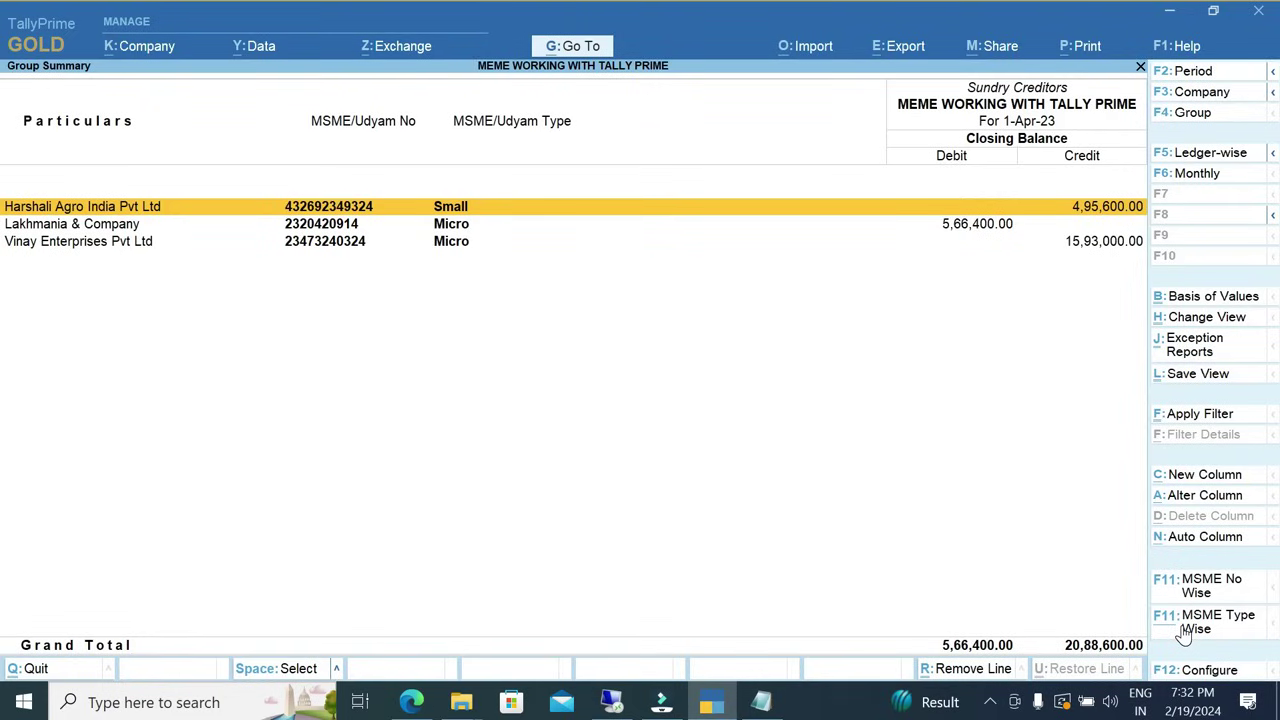
Open the Party Pending Bills report and toggle between bills payable and receivable.
{"action": "key", "text": "Escape"}
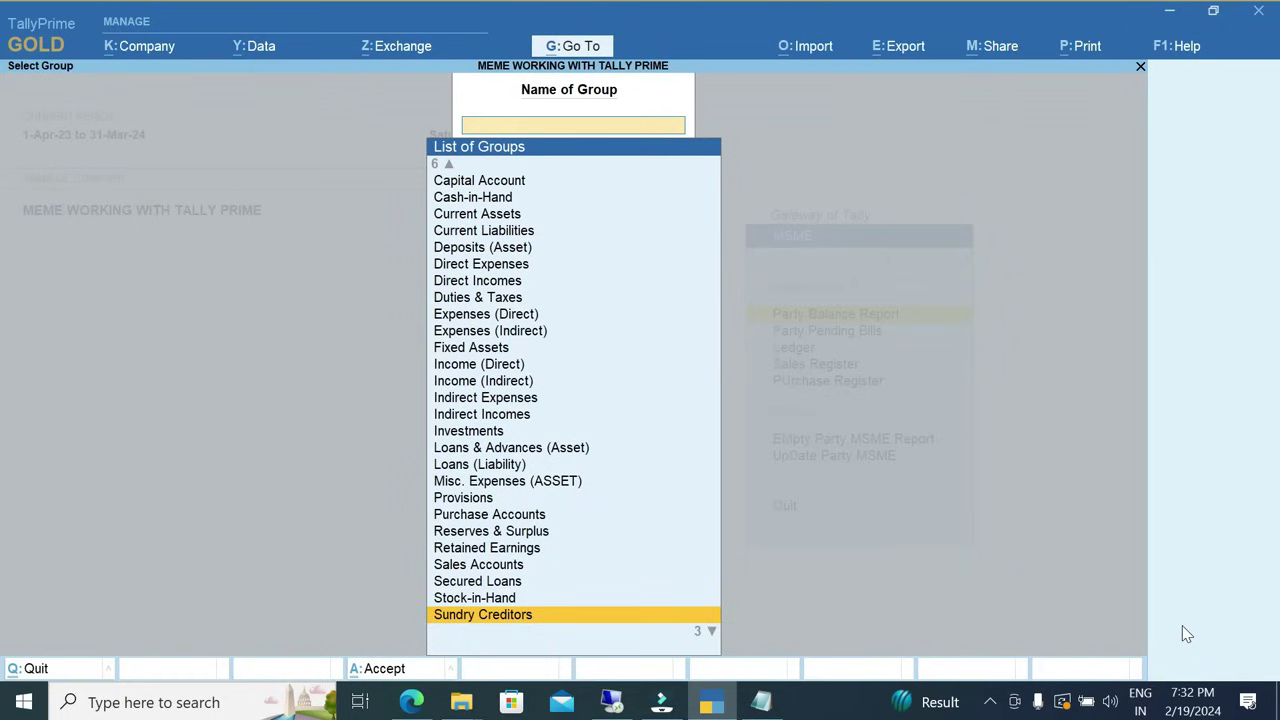
{"action": "key", "text": "Escape"}
{"action": "key", "text": "Down"}
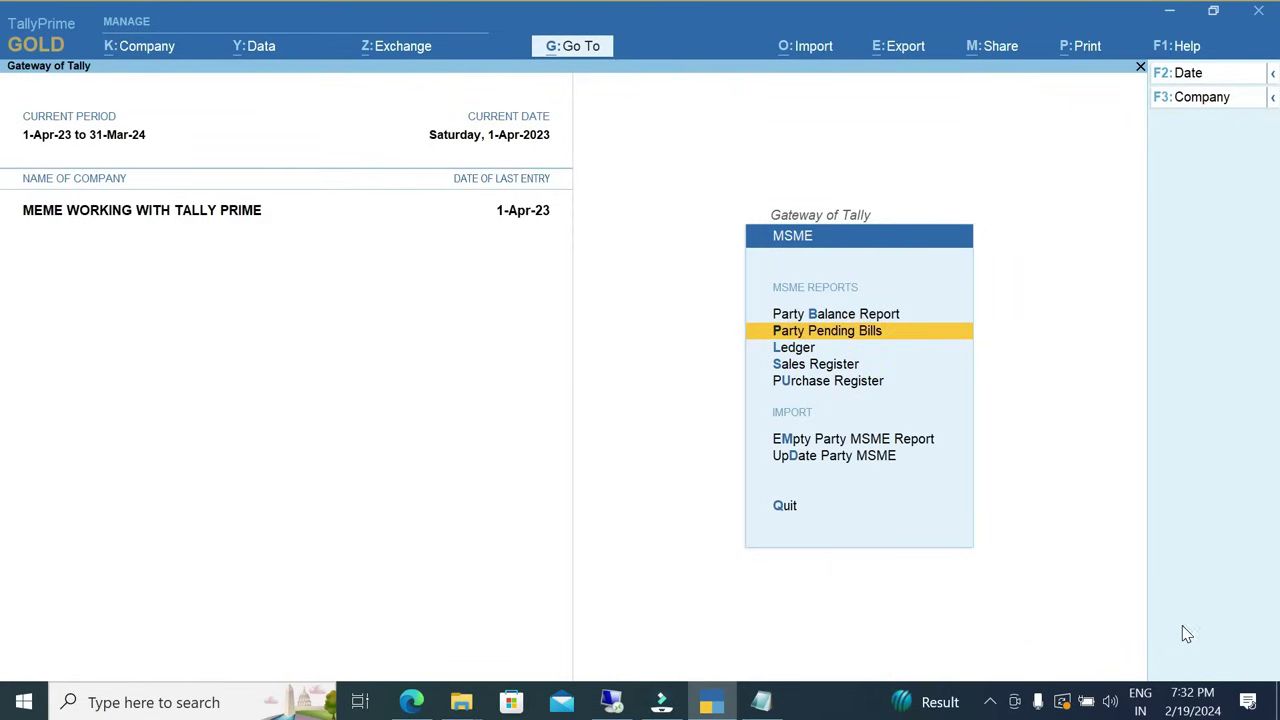
{"action": "key", "text": "Return"}
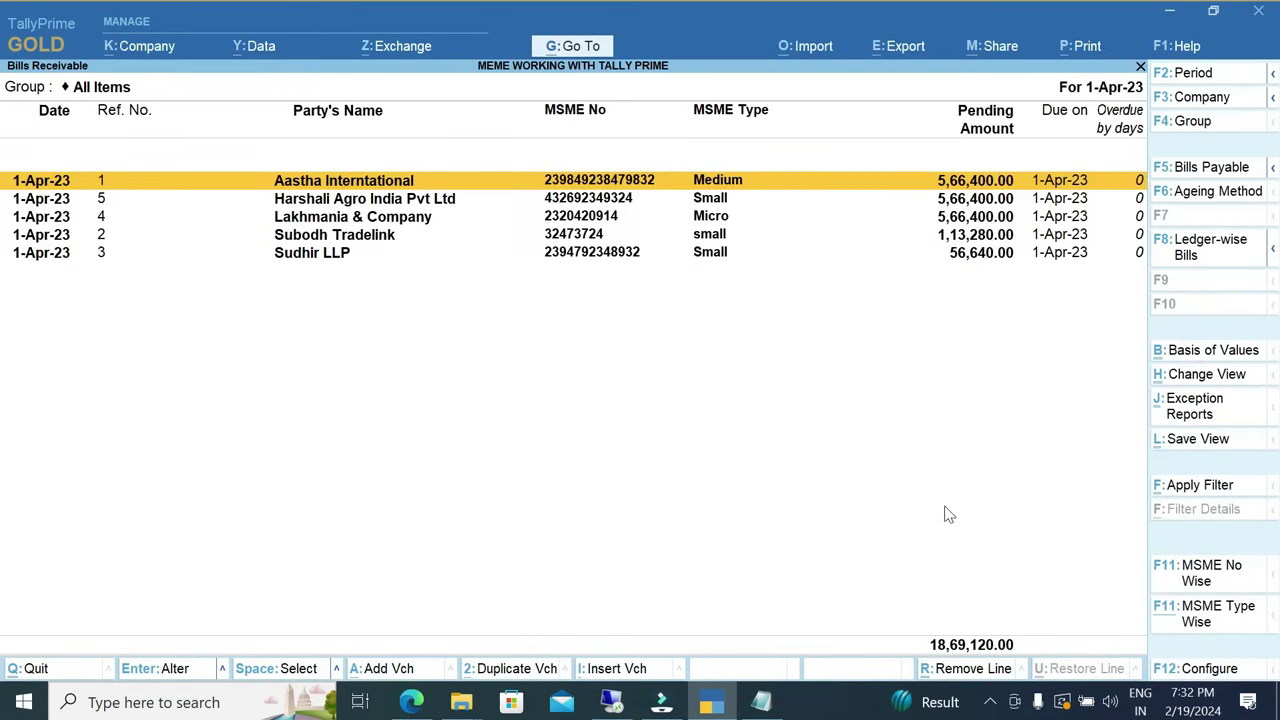
{"action": "left_click", "coordinate": [1196, 177]}
{"action": "left_click", "coordinate": [1196, 177]}
Filter pending bills to Micro and Small MSME types, then reopen the report unfiltered.
{"action": "left_click", "coordinate": [1190, 622]}
{"action": "key", "text": "Down"}
{"action": "key", "text": "Down"}
{"action": "key", "text": "Return"}
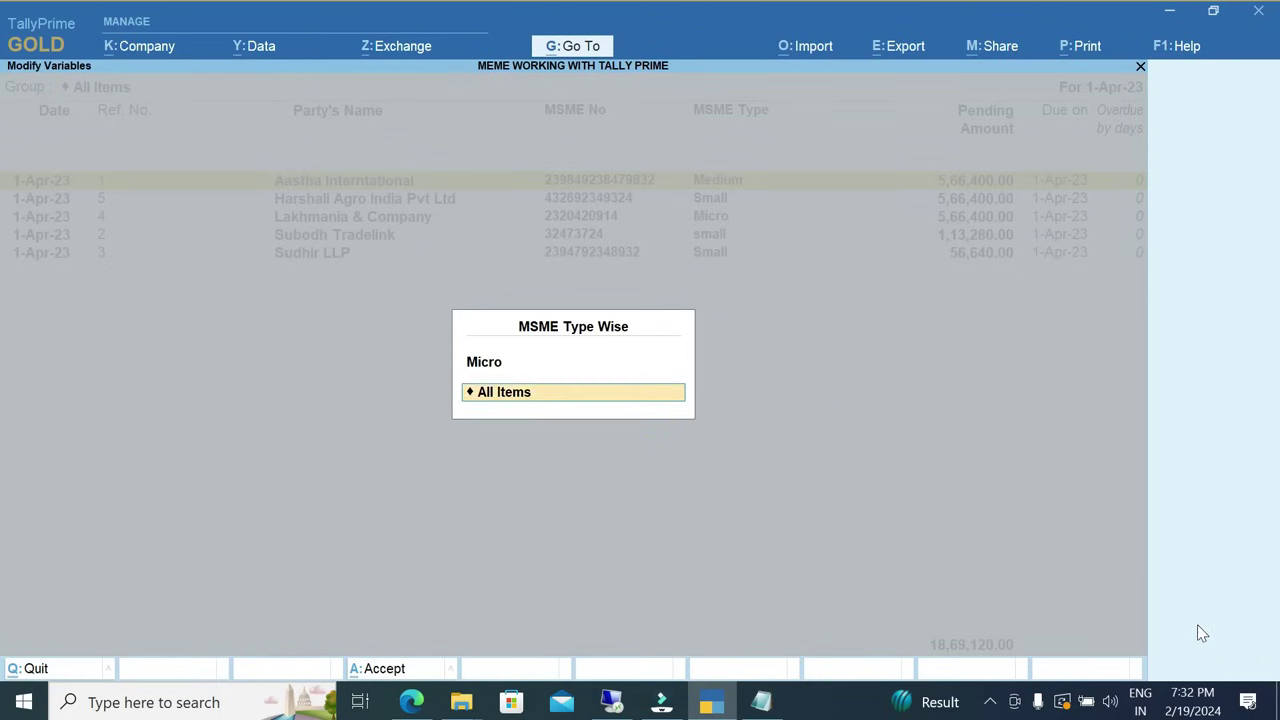
{"action": "key", "text": "Down"}
{"action": "key", "text": "Down"}
{"action": "key", "text": "Down"}
{"action": "key", "text": "Return"}
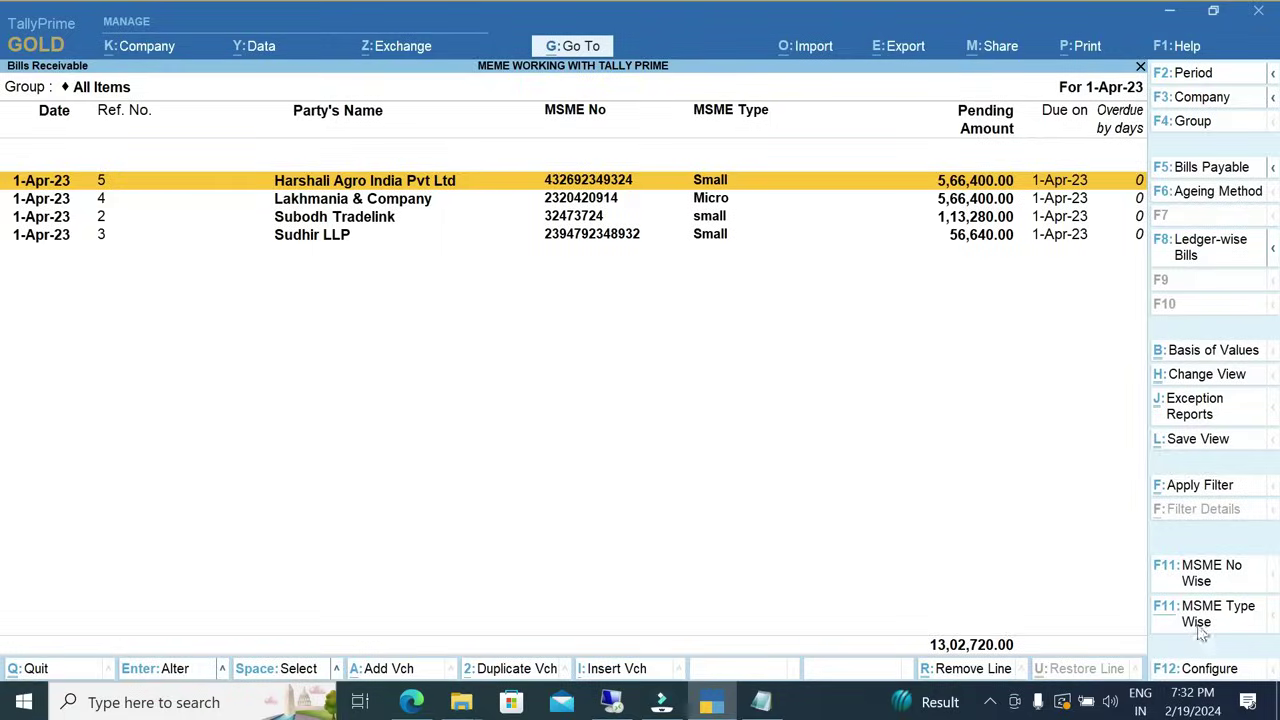
{"action": "key", "text": "Escape"}
{"action": "key", "text": "Return"}
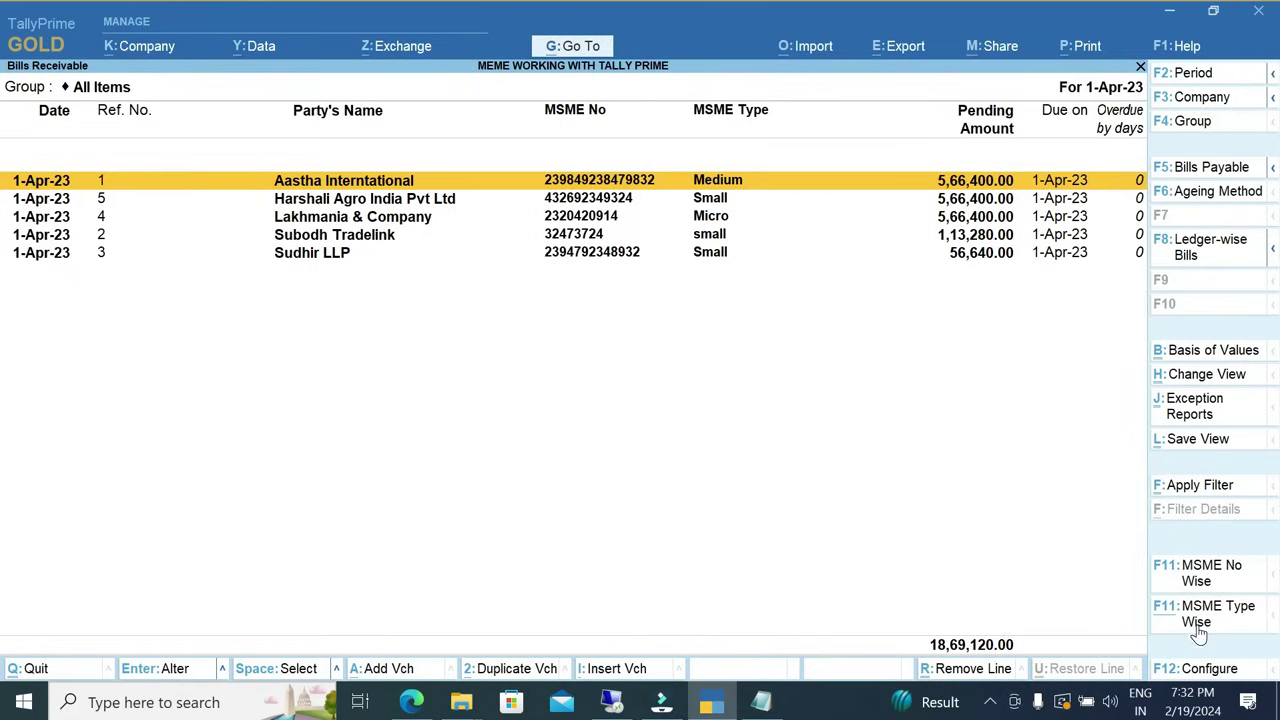
Age pending bills by bill date with slabs of 0–30, 30–45 and over 45 days.
{"action": "left_click", "coordinate": [1207, 193]}
{"action": "key", "text": "Down"}
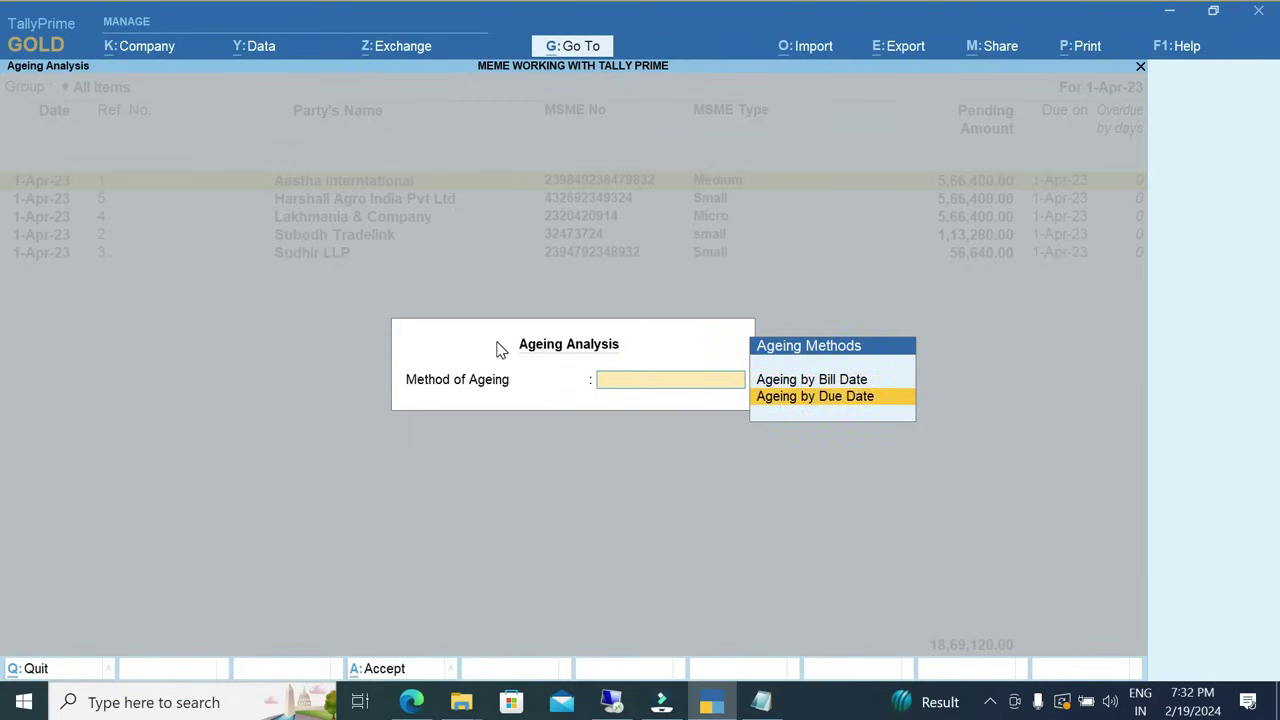
{"action": "key", "text": "Up"}
{"action": "key", "text": "Return"}
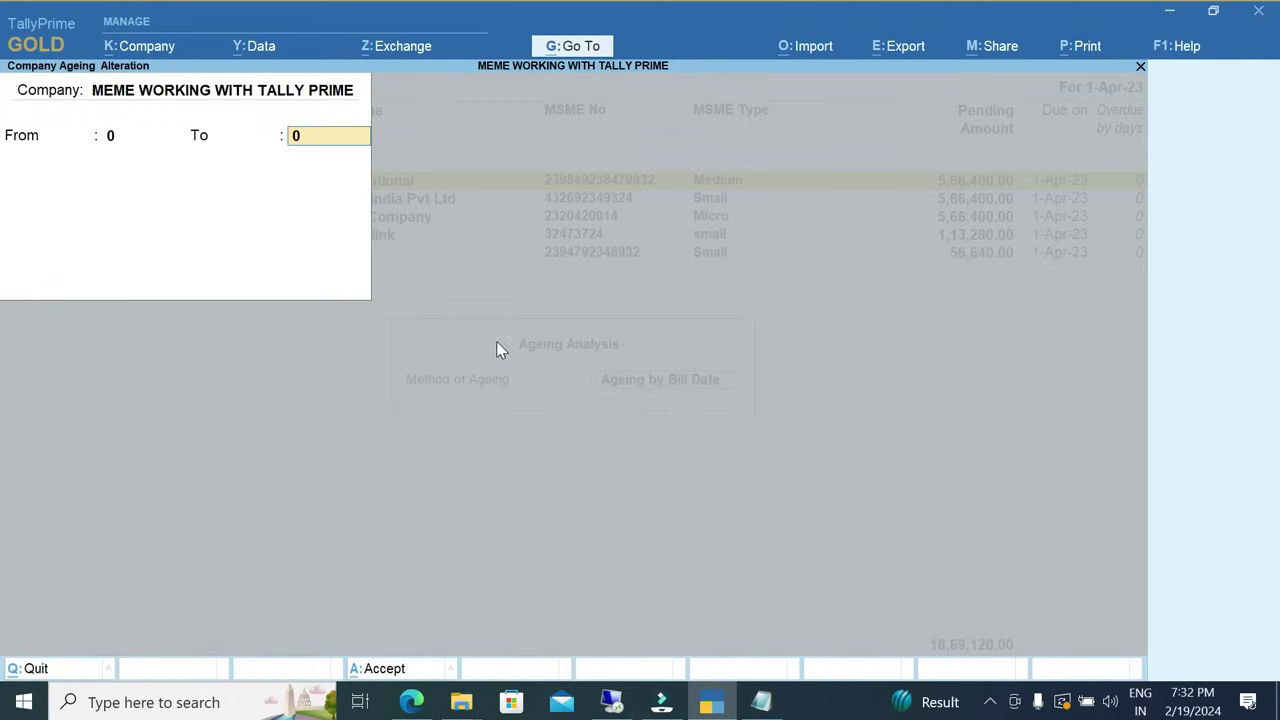
{"action": "type", "text": "30"}
{"action": "key", "text": "Return"}
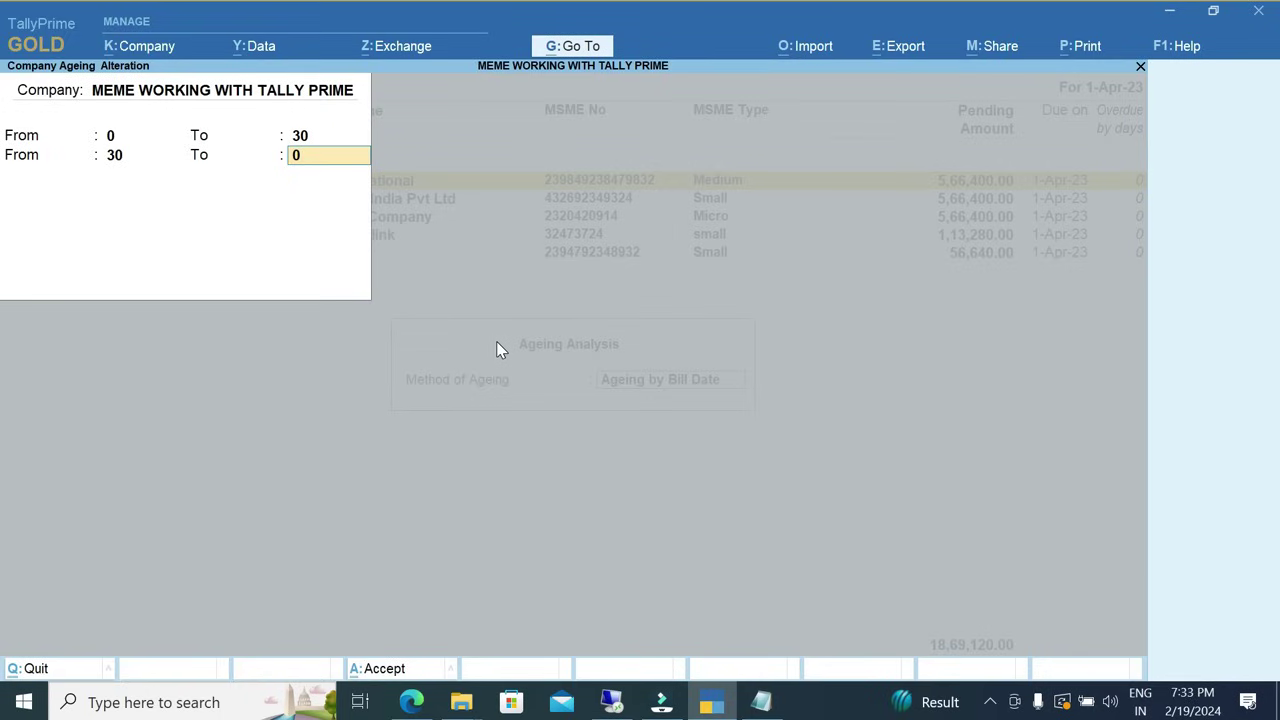
{"action": "type", "text": "45"}
{"action": "key", "text": "Return"}
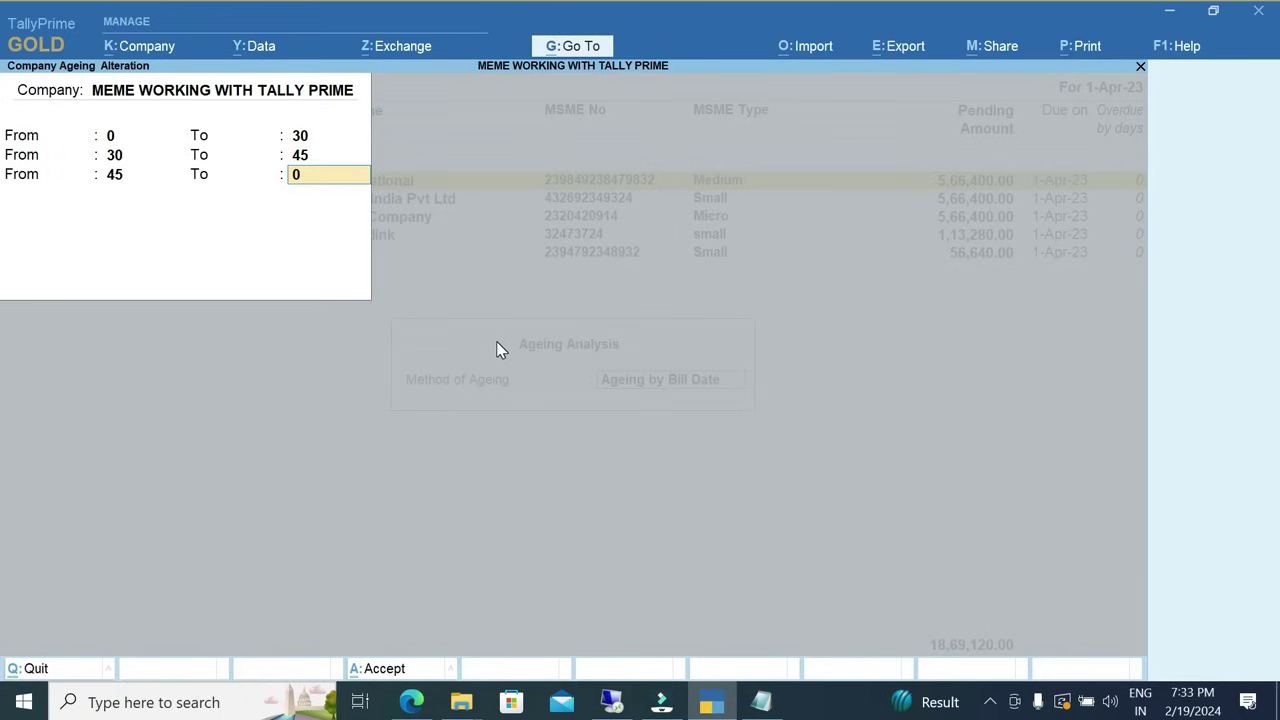
{"action": "key", "text": "Return"}
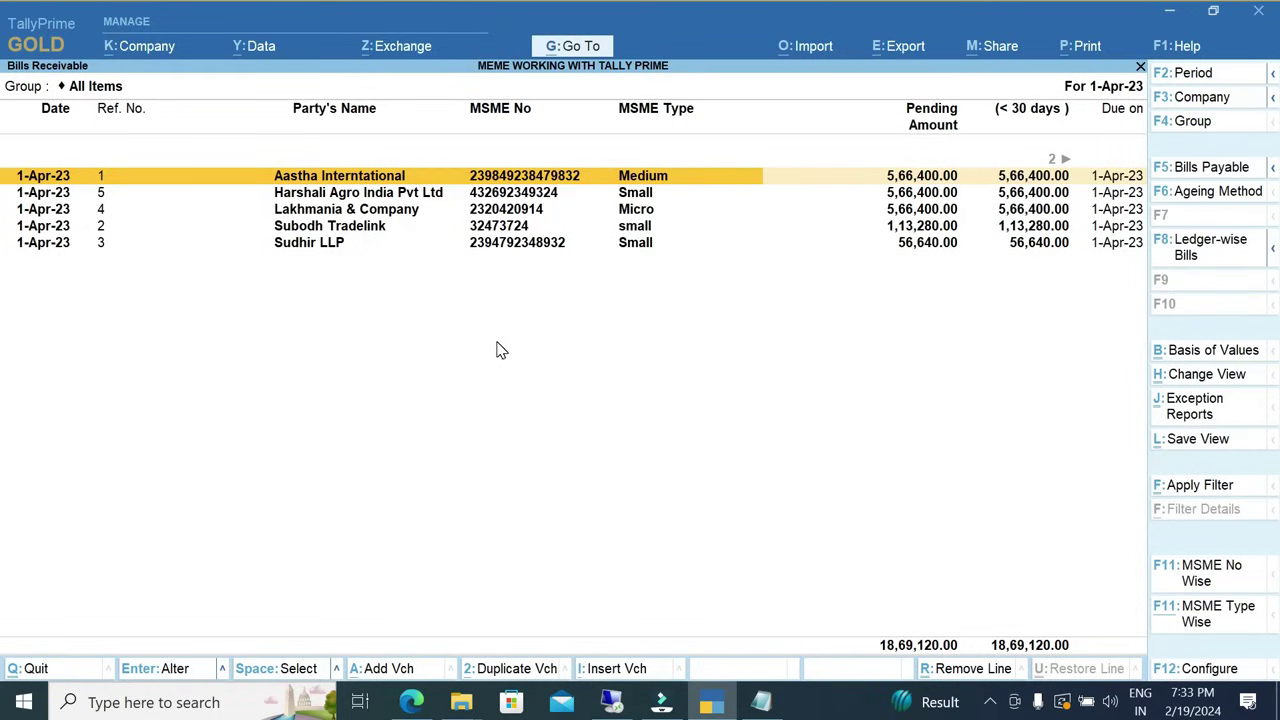
Review the aged amounts across the ageing columns, then reopen the plain Party Pending Bills report.
{"action": "key", "text": "Right"}
{"action": "key", "text": "Right"}
{"action": "key", "text": "Right"}
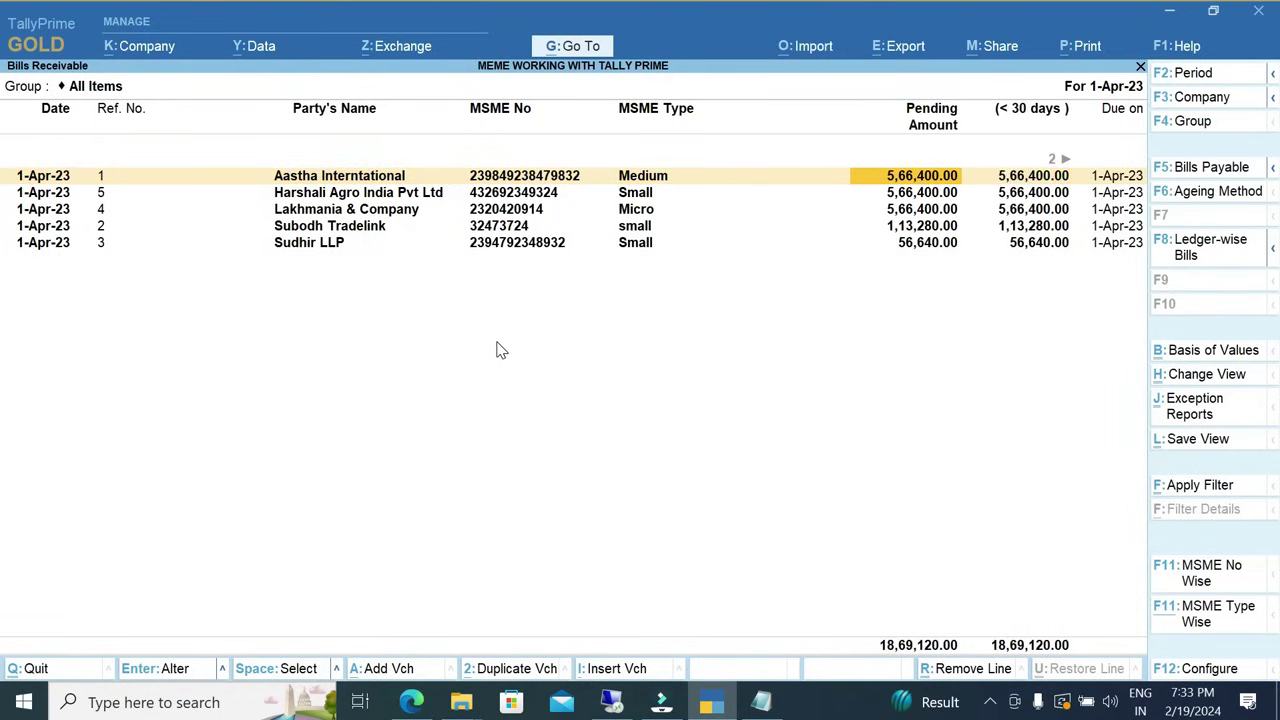
{"action": "key", "text": "Right"}
{"action": "key", "text": "Left"}
{"action": "key", "text": "Right"}
{"action": "key", "text": "Left"}
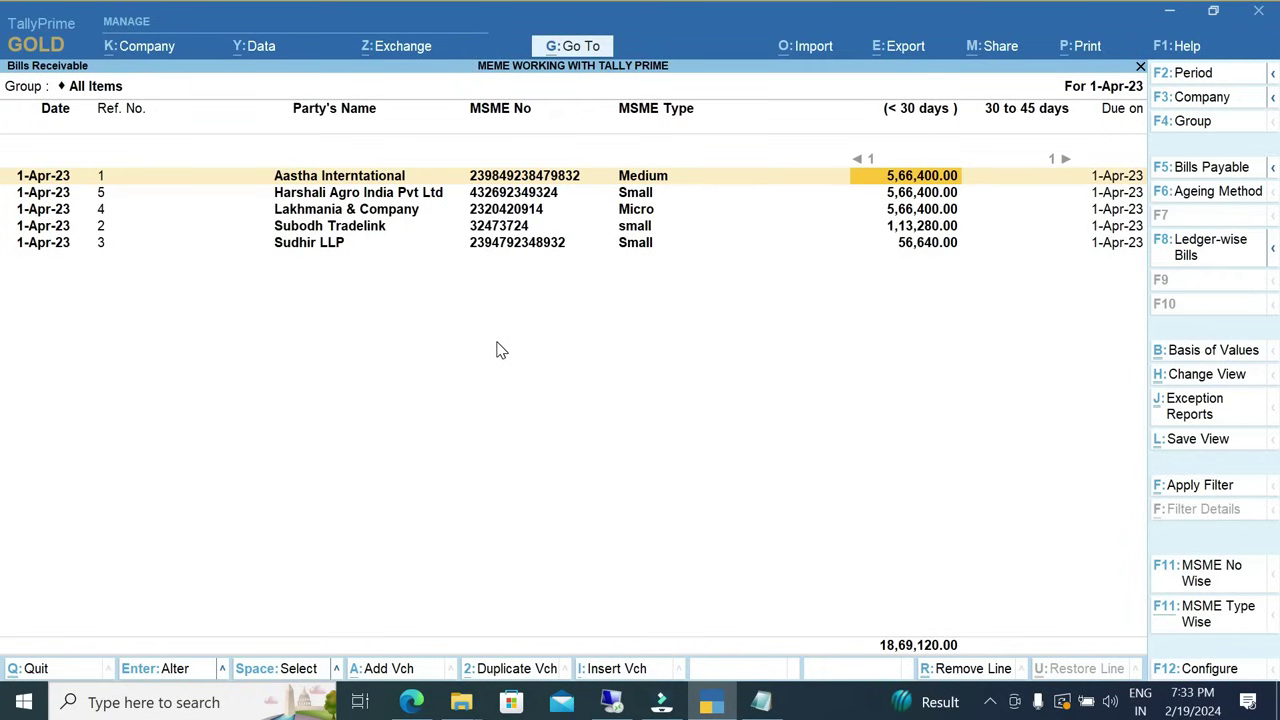
{"action": "key", "text": "Right"}
{"action": "key", "text": "Down"}
{"action": "key", "text": "Down"}
{"action": "key", "text": "Down"}
{"action": "key", "text": "Up"}
{"action": "key", "text": "Up"}
{"action": "key", "text": "Down"}
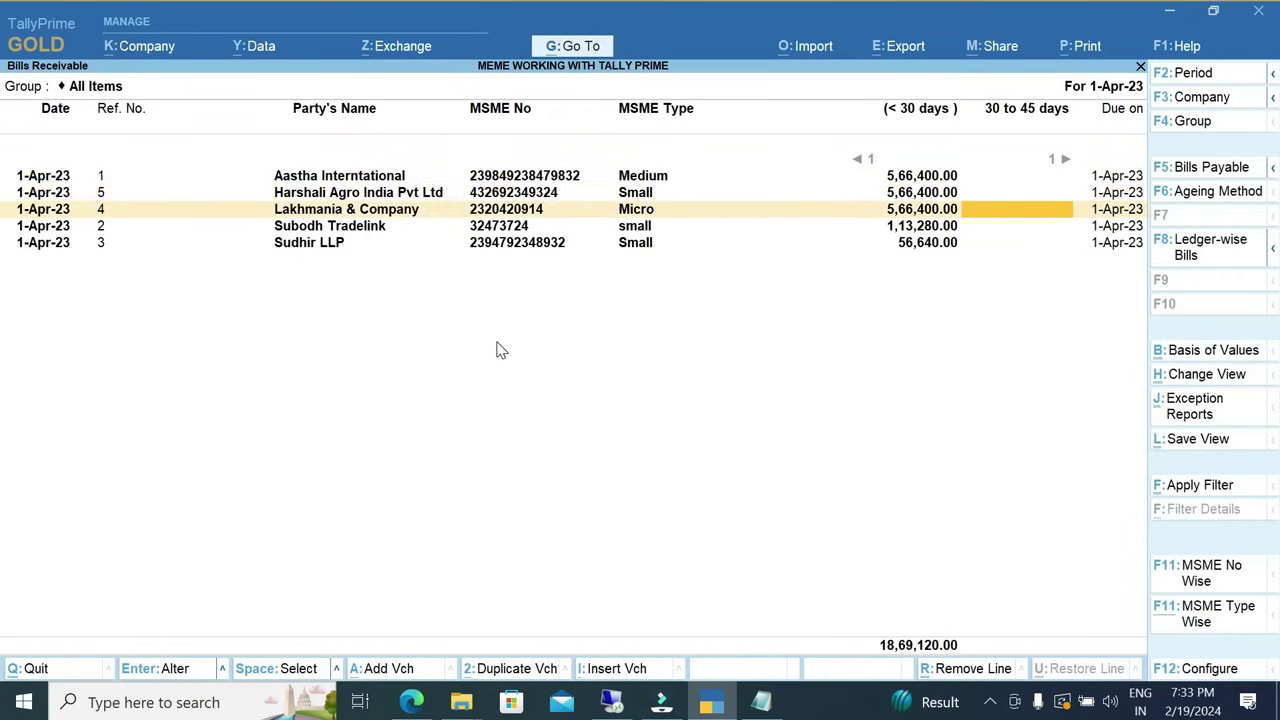
{"action": "key", "text": "Up"}
{"action": "key", "text": "Left"}
{"action": "key", "text": "Left"}
{"action": "key", "text": "Right"}
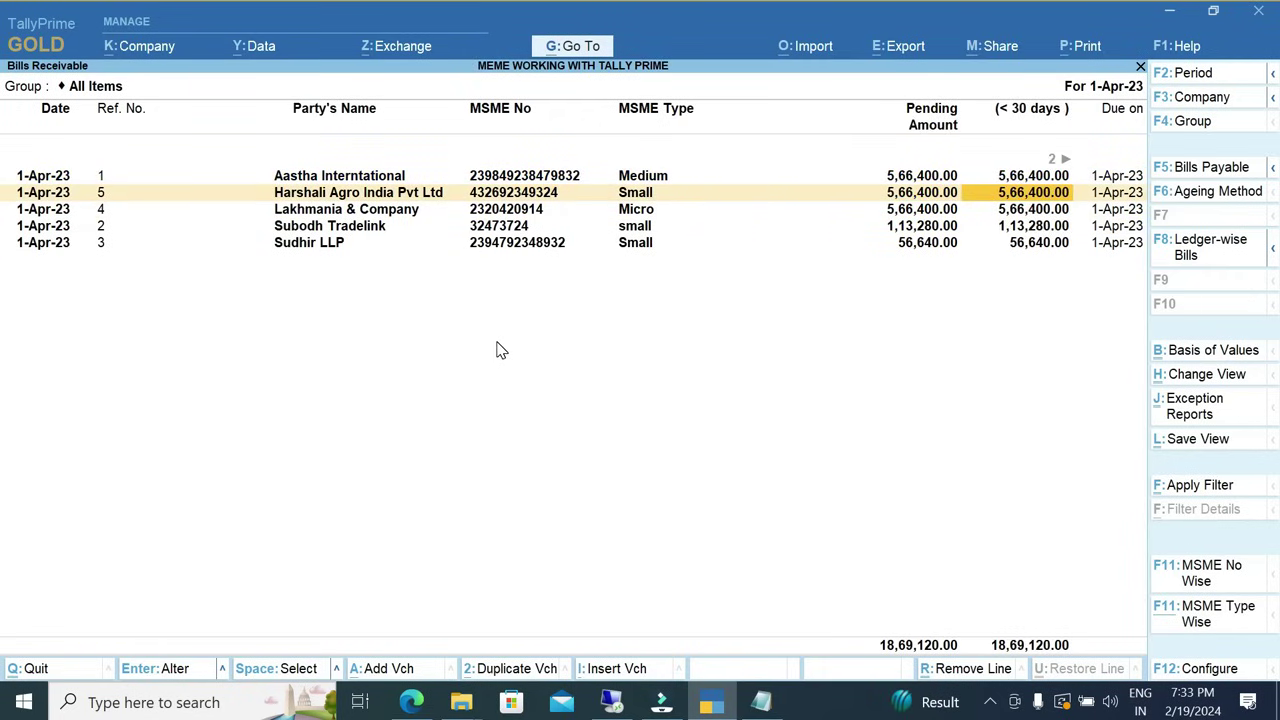
{"action": "key", "text": "Right"}
{"action": "key", "text": "Right"}
{"action": "key", "text": "Left"}
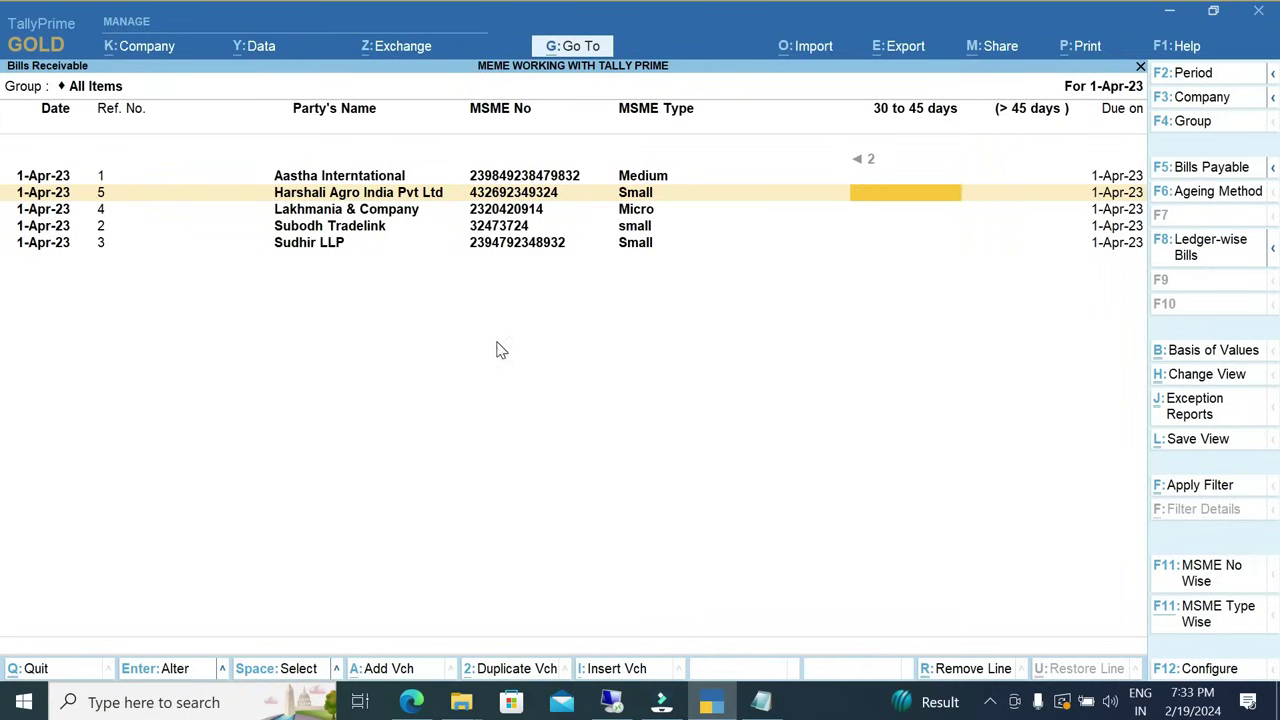
{"action": "key", "text": "Right"}
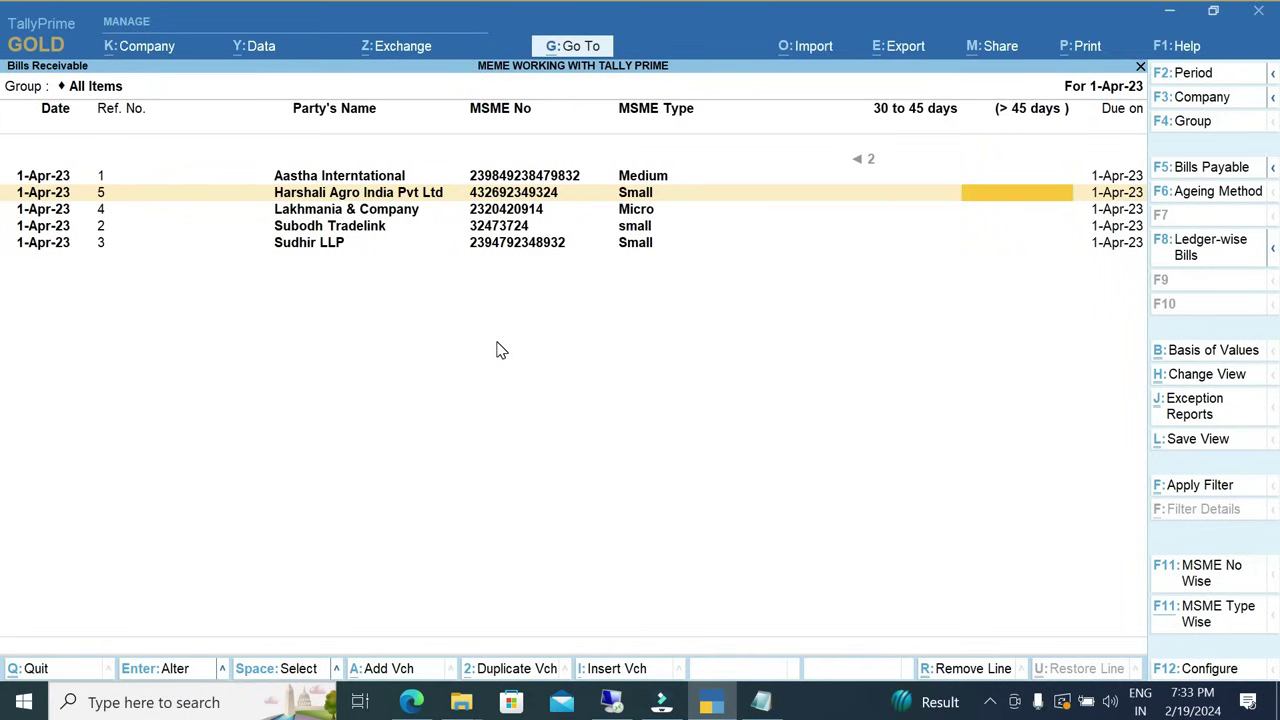
{"action": "key", "text": "Escape"}
{"action": "key", "text": "Return"}
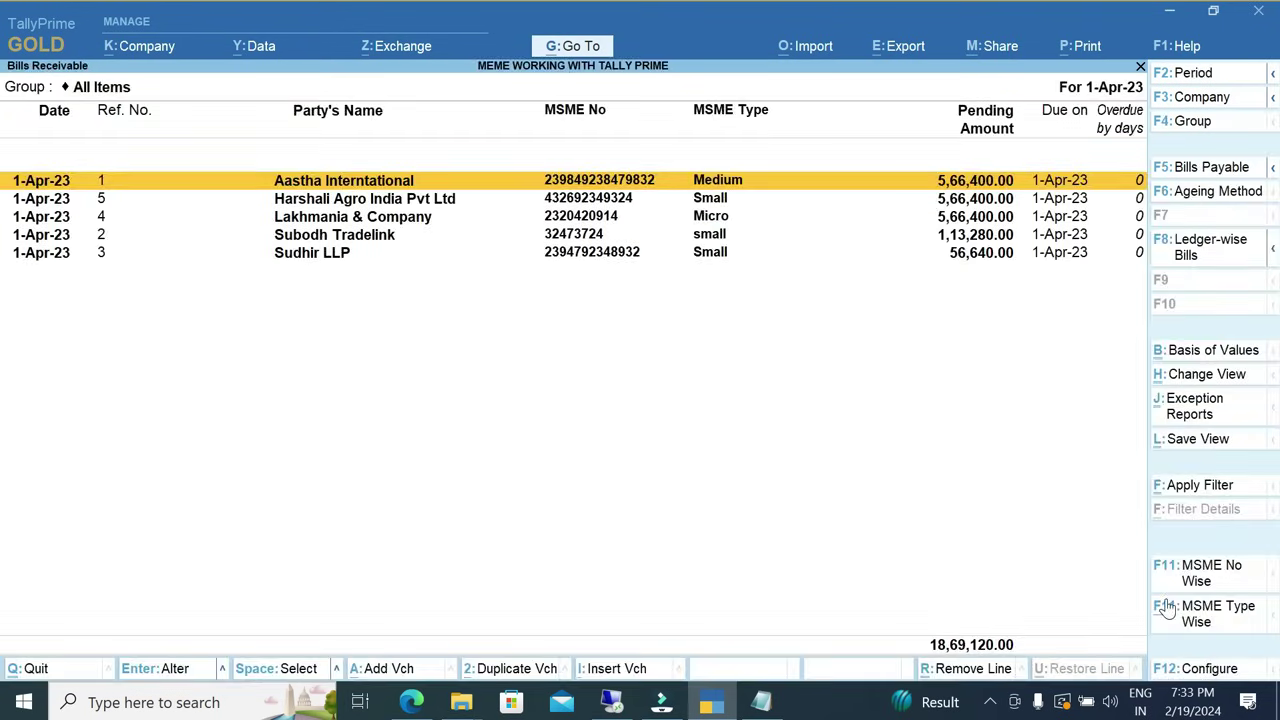
Filter the pending bills by a partial MSME number.
{"action": "left_click", "coordinate": [1204, 578]}
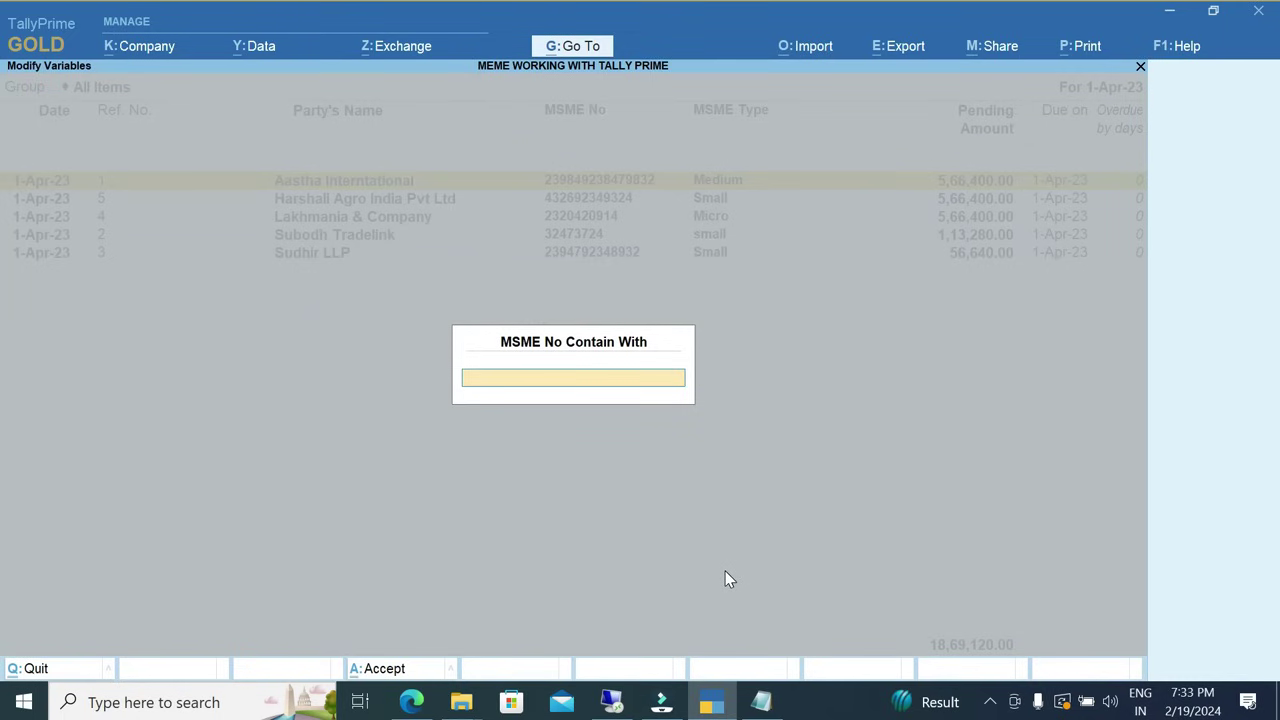
{"action": "type", "text": "73724"}
{"action": "key", "text": "Return"}
Open the MSME Ledger report for Aastha Interntational.
{"action": "key", "text": "Escape"}
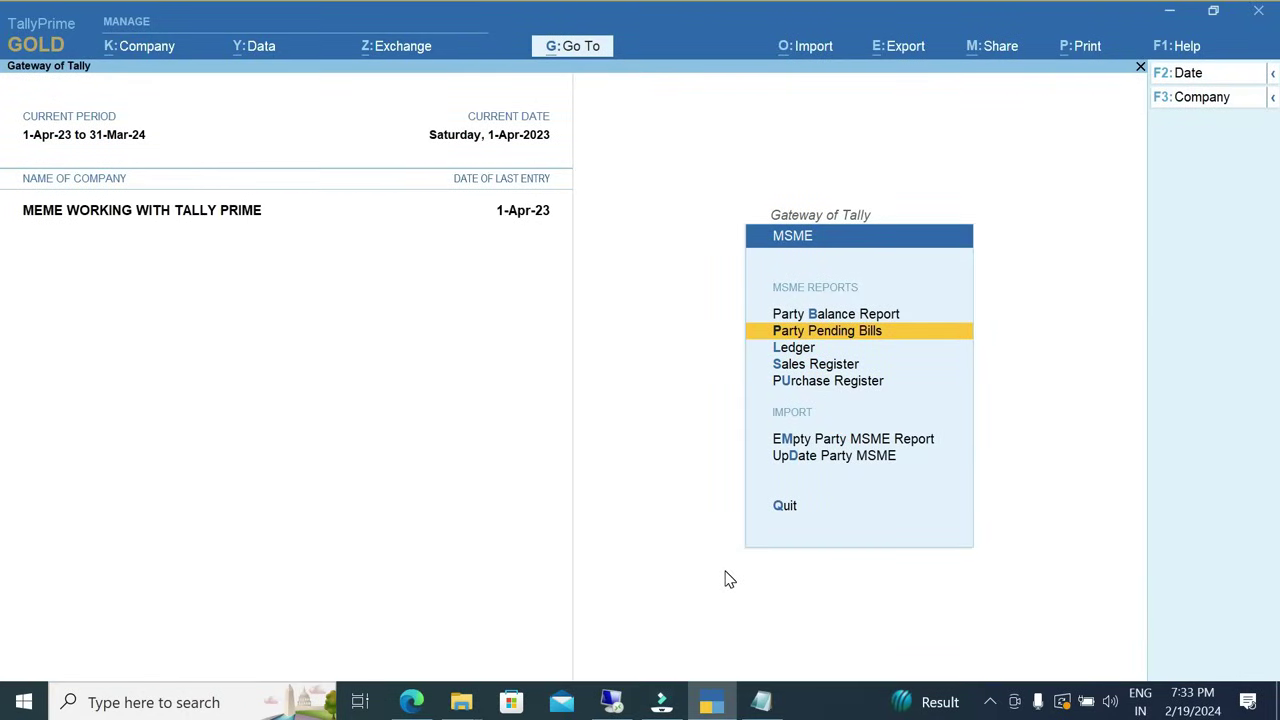
{"action": "key", "text": "Down"}
{"action": "key", "text": "Return"}
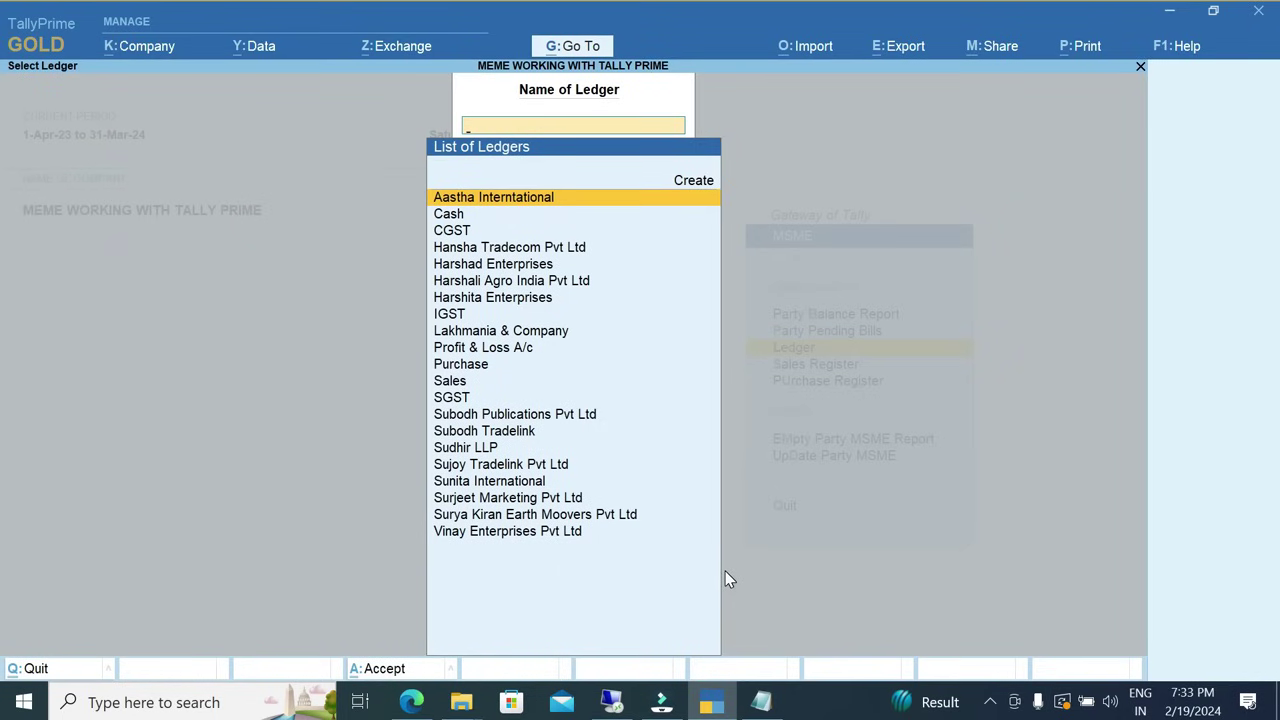
{"action": "key", "text": "Return"}
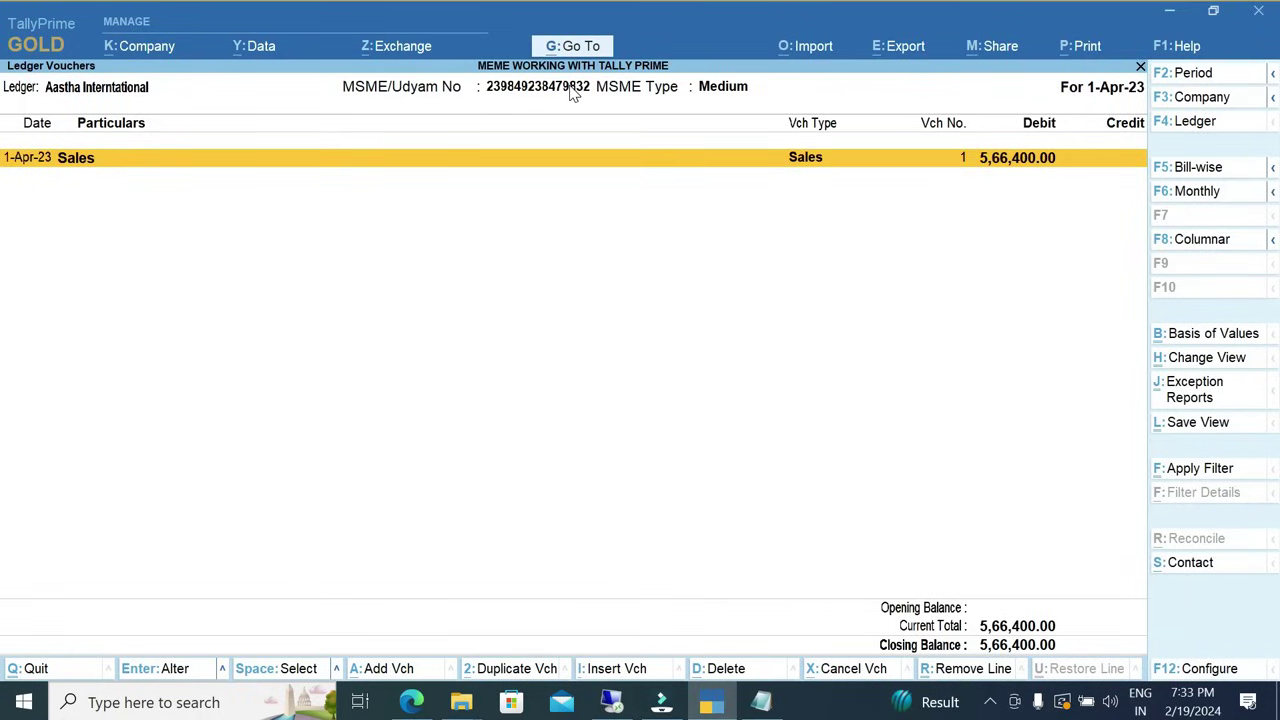
Review April's vouchers in the MSME Sales Register and its MSME type filter.
{"action": "key", "text": "Escape"}
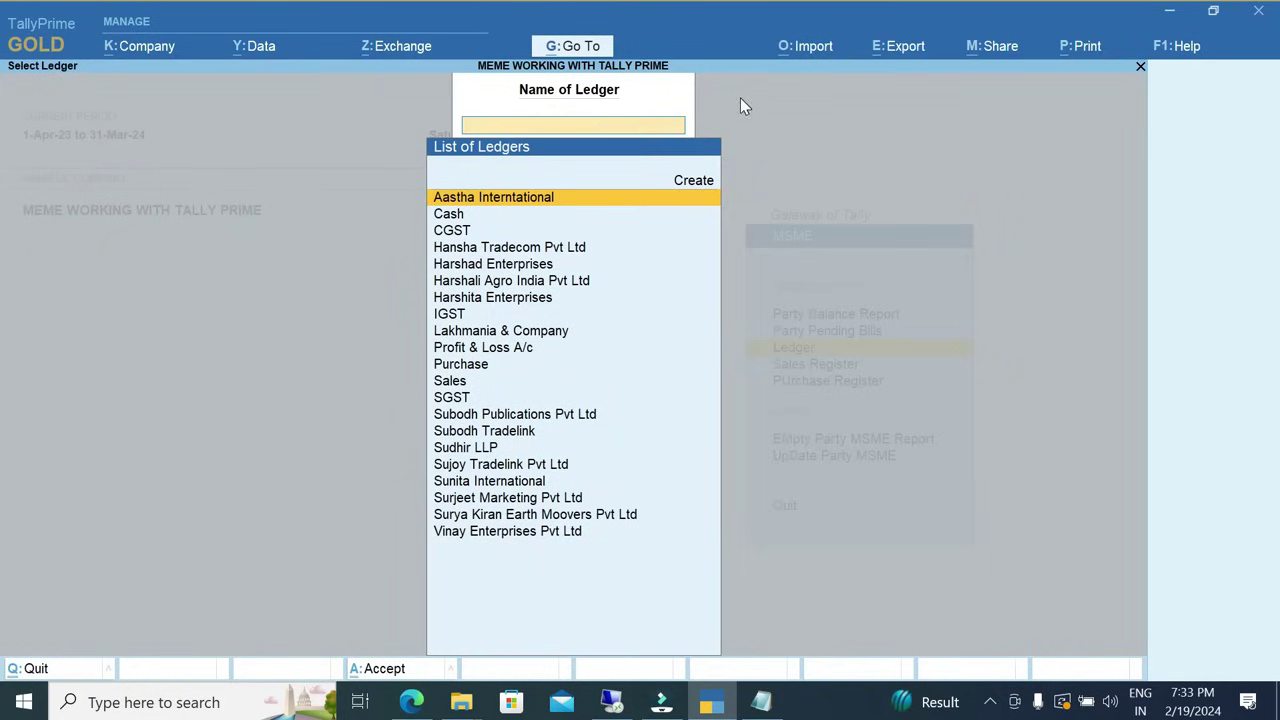
{"action": "key", "text": "Escape"}
{"action": "key", "text": "Down"}
{"action": "key", "text": "Return"}
{"action": "key", "text": "Return"}
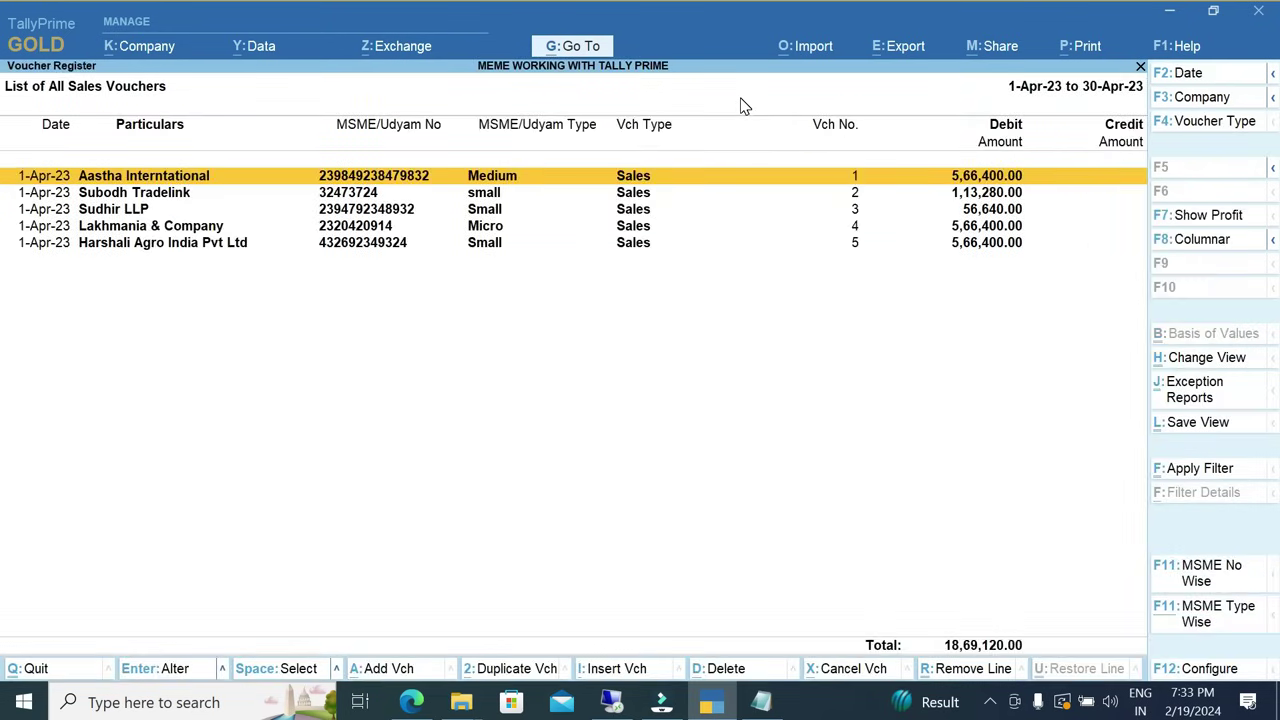
{"action": "left_click", "coordinate": [1210, 617]}
{"action": "key", "text": "Escape"}
{"action": "key", "text": "Escape"}
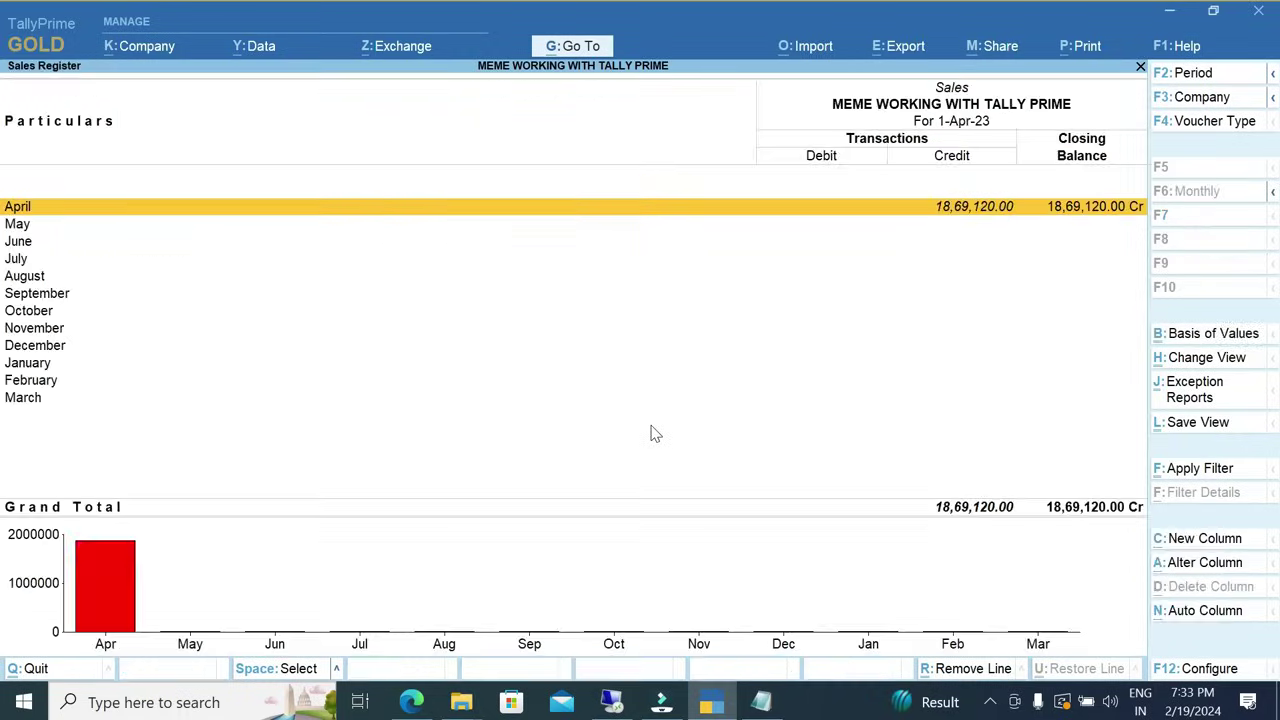
{"action": "key", "text": "Escape"}
Filter April's MSME Purchase Register vouchers to Micro and Small parties (26,55,000.00), then return.
{"action": "key", "text": "Down"}
{"action": "key", "text": "Return"}
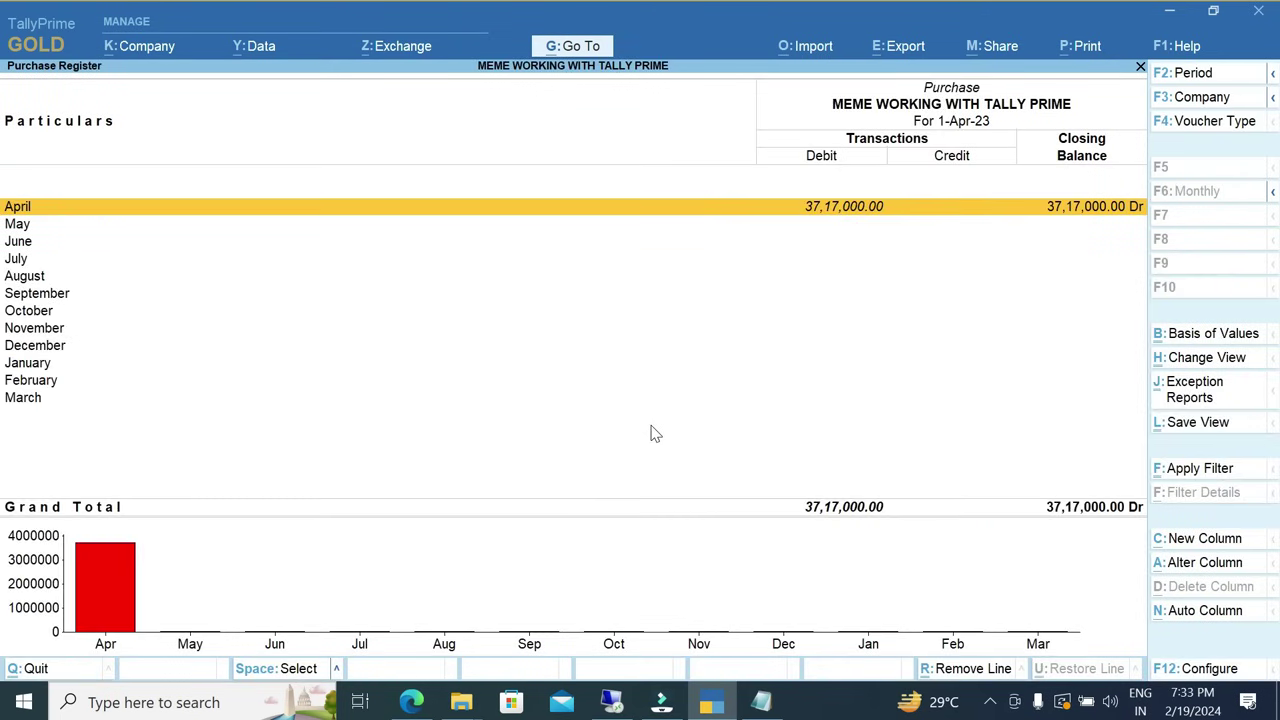
{"action": "key", "text": "Return"}
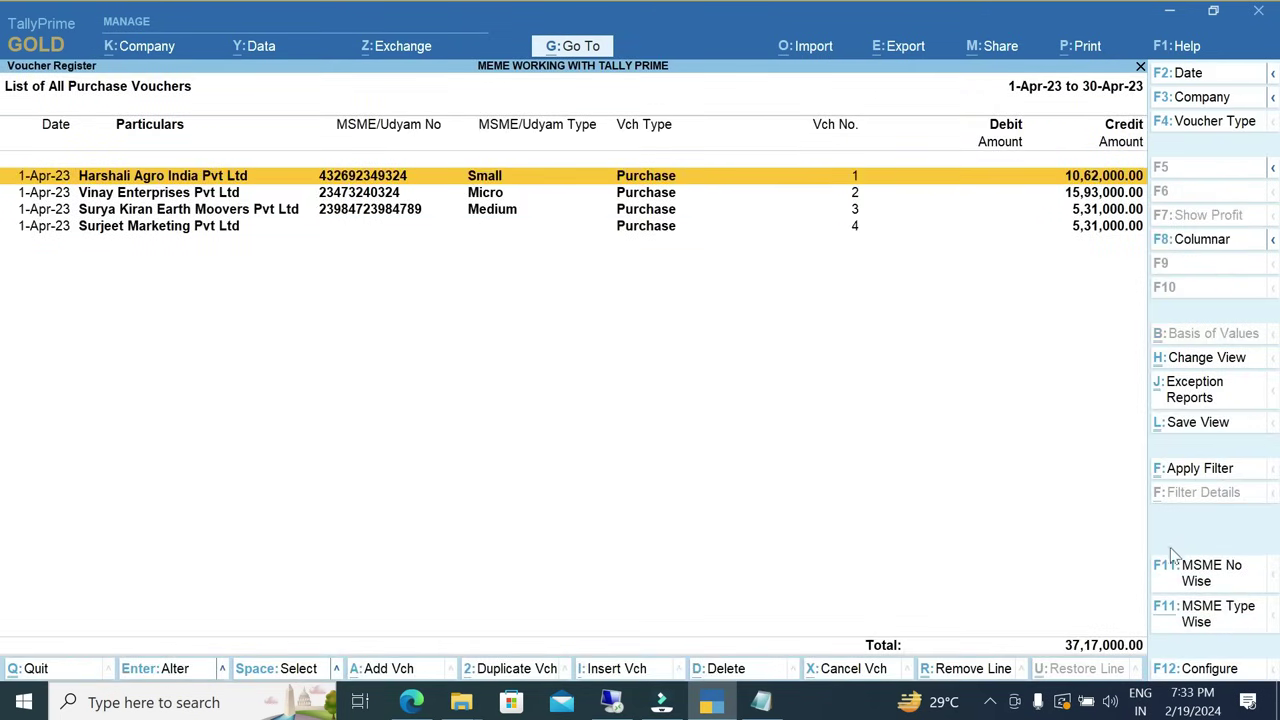
{"action": "left_click", "coordinate": [1189, 620]}
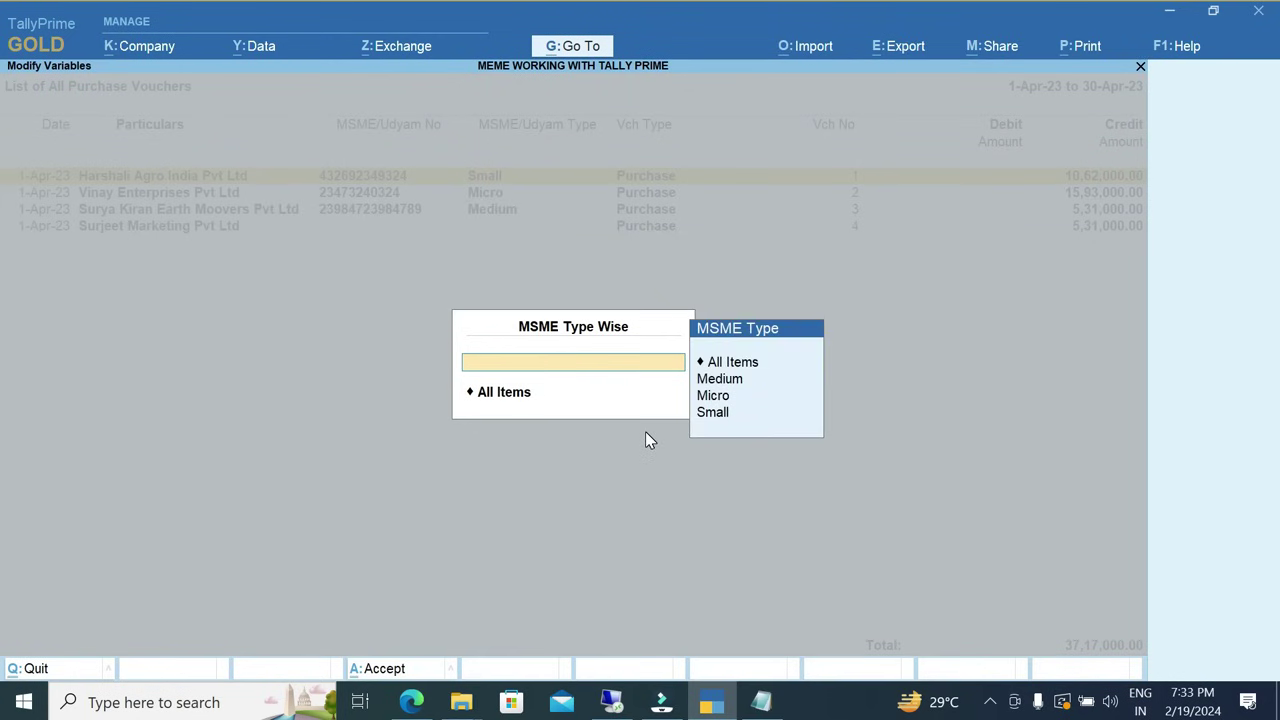
{"action": "key", "text": "Down"}
{"action": "key", "text": "Down"}
{"action": "key", "text": "Return"}
{"action": "key", "text": "Down"}
{"action": "key", "text": "Down"}
{"action": "key", "text": "Down"}
{"action": "key", "text": "Return"}
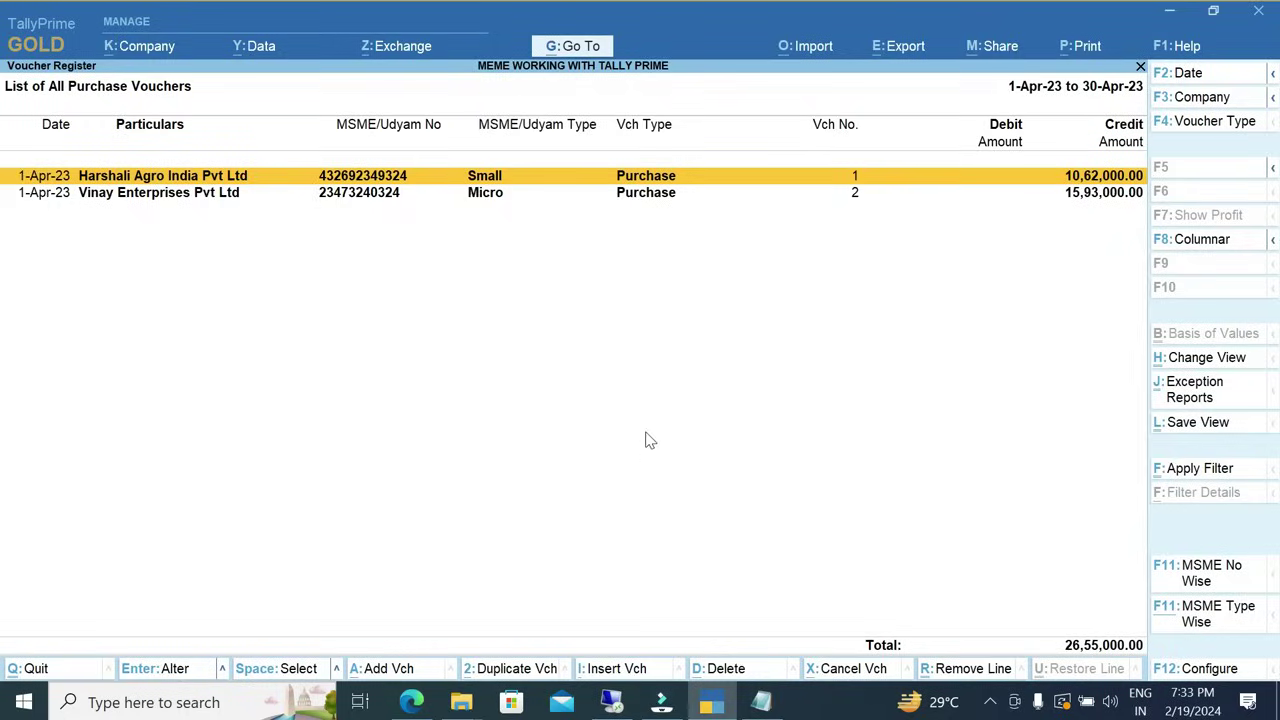
{"action": "key", "text": "Escape"}
{"action": "key", "text": "Escape"}
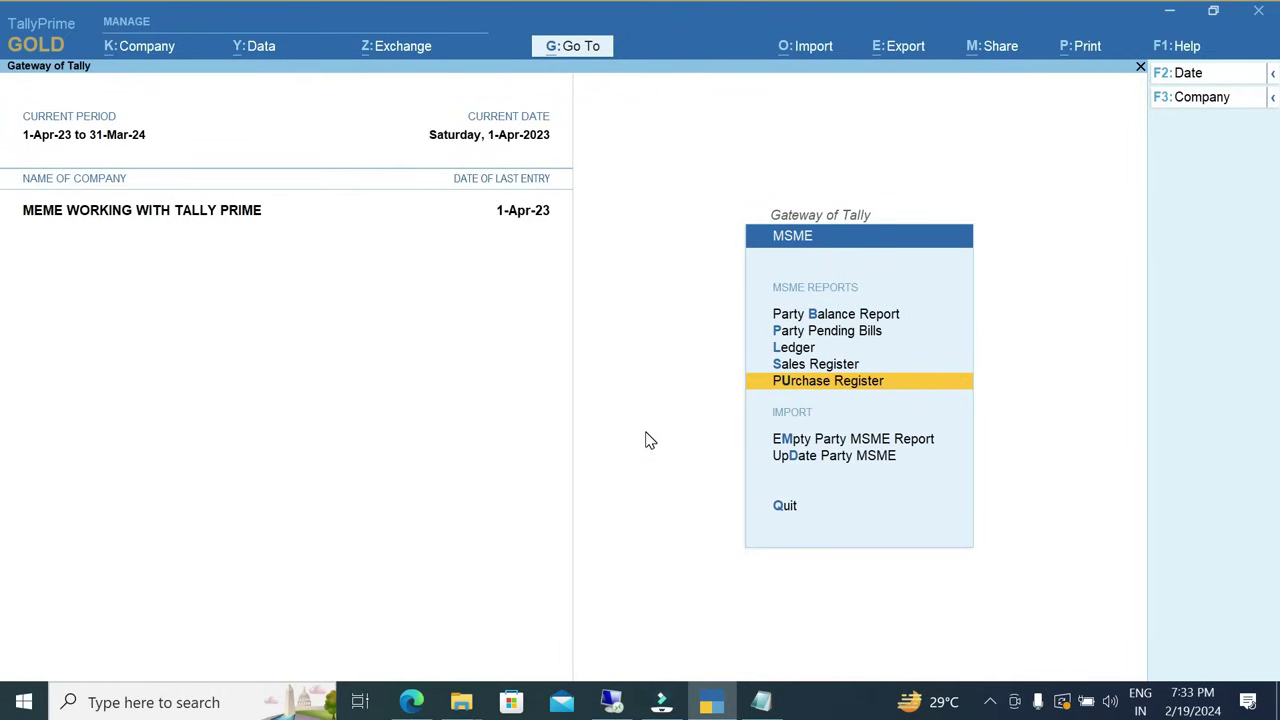
{"action": "key", "text": "Escape"}
{"action": "key", "text": "Escape"}
{"action": "key", "text": "Escape"}
Preview April sales voucher 1 for Aastha Interntational (Medium, 5,66,400.00) as a Tax Invoice.
{"action": "key", "text": "d"}
{"action": "key", "text": "a"}
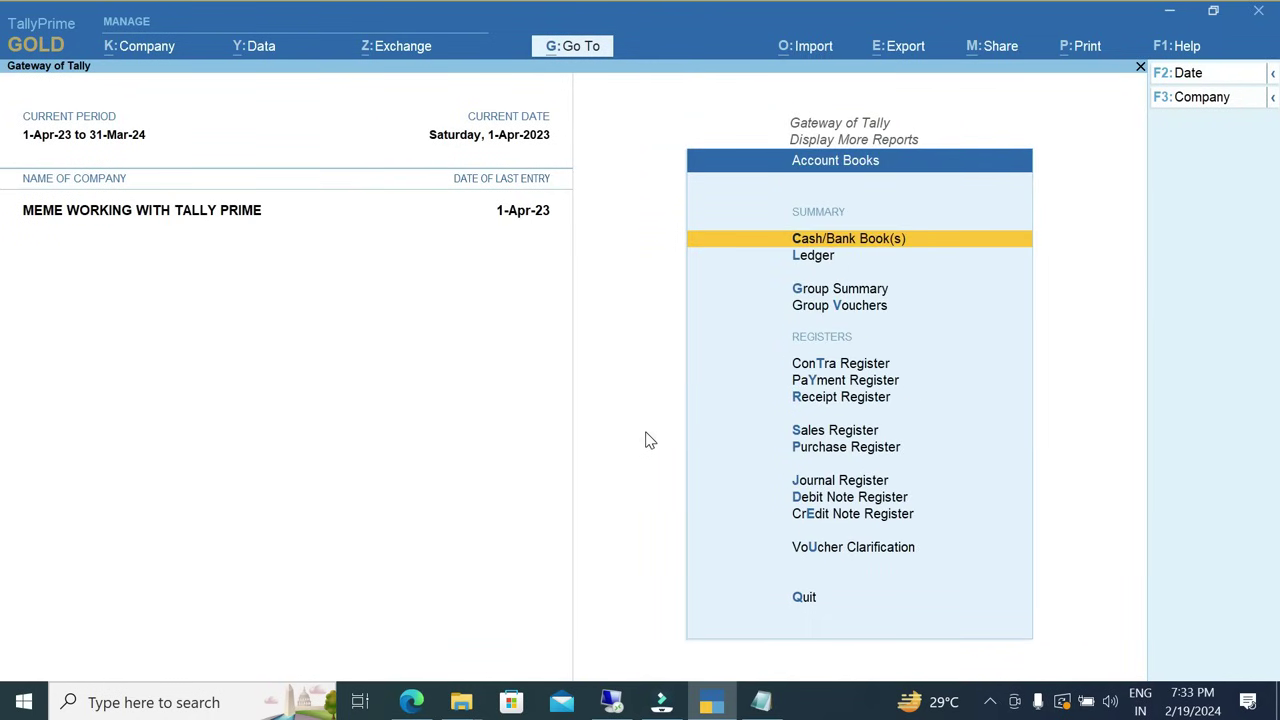
{"action": "key", "text": "s"}
{"action": "key", "text": "Return"}
{"action": "key", "text": "Return"}
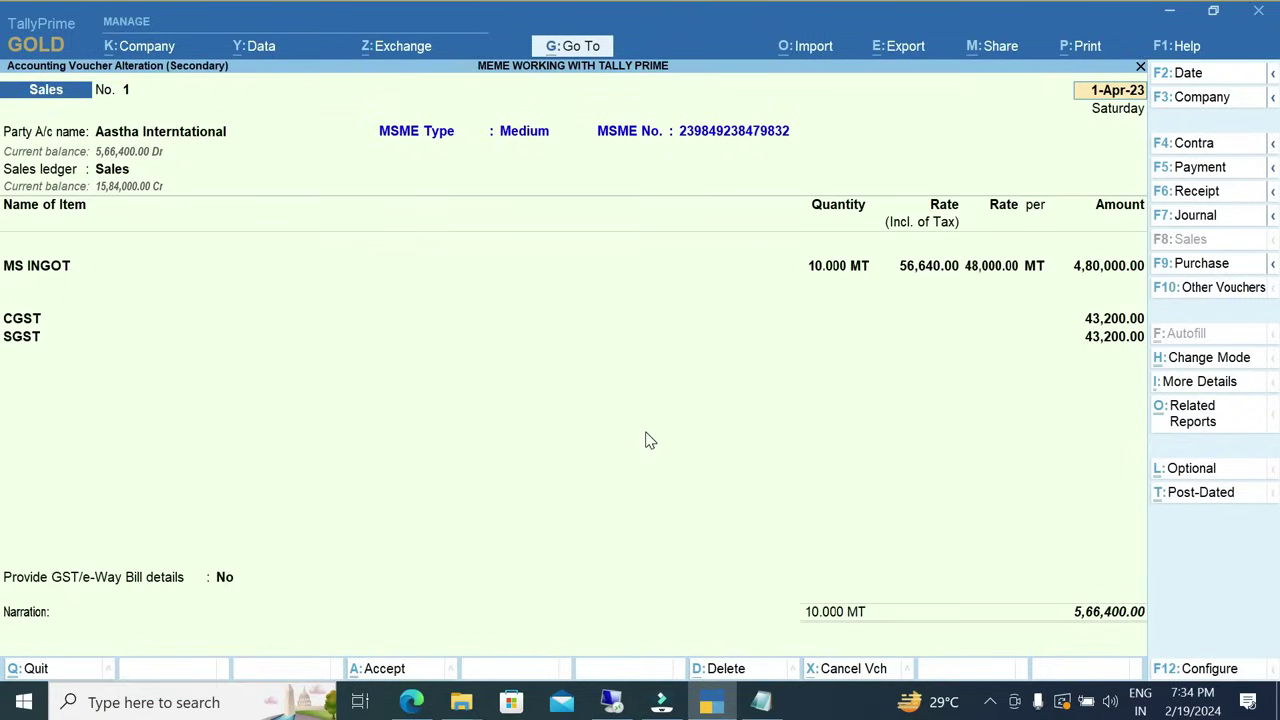
{"action": "key", "text": "alt+p"}
{"action": "key", "text": "Return"}
{"action": "key", "text": "i"}
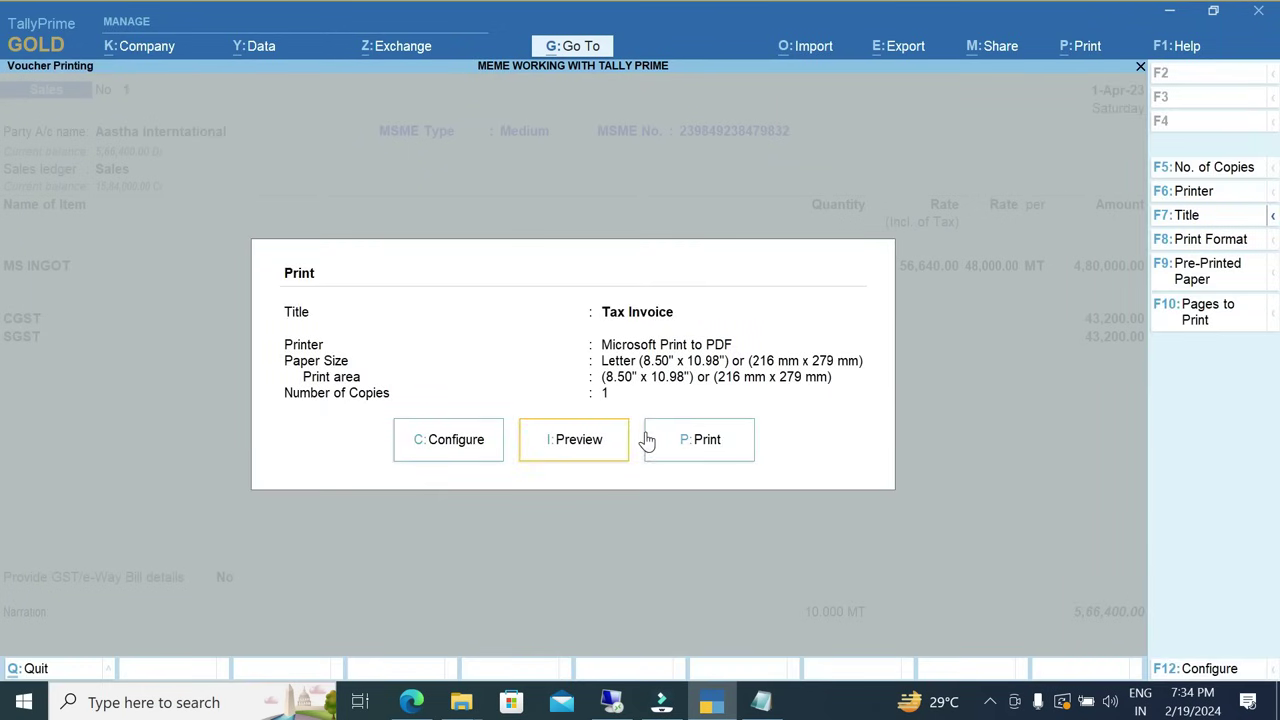
{"action": "key", "text": "Return"}
{"action": "key", "text": "Return"}
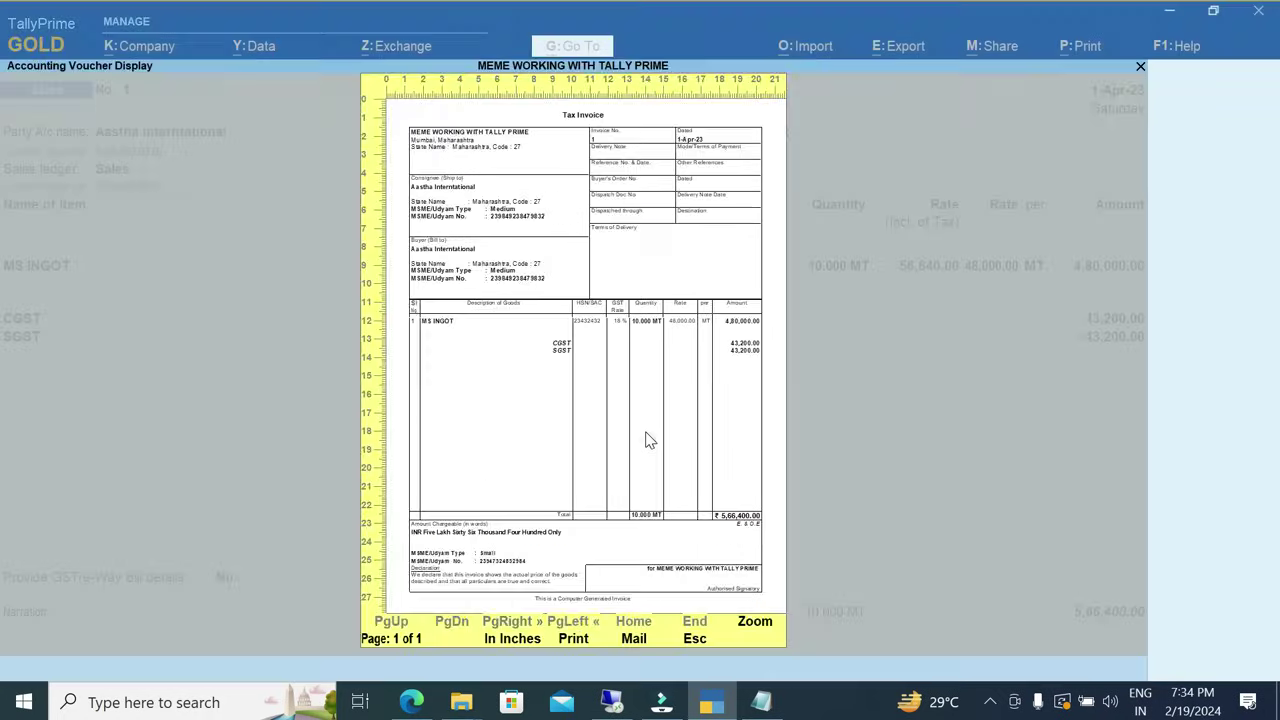
{"action": "key", "text": "Escape"}
{"action": "key", "text": "Escape"}
Set Print MSME No In Bottom to No in the MSME add-on features.
{"action": "left_click", "coordinate": [1176, 46]}
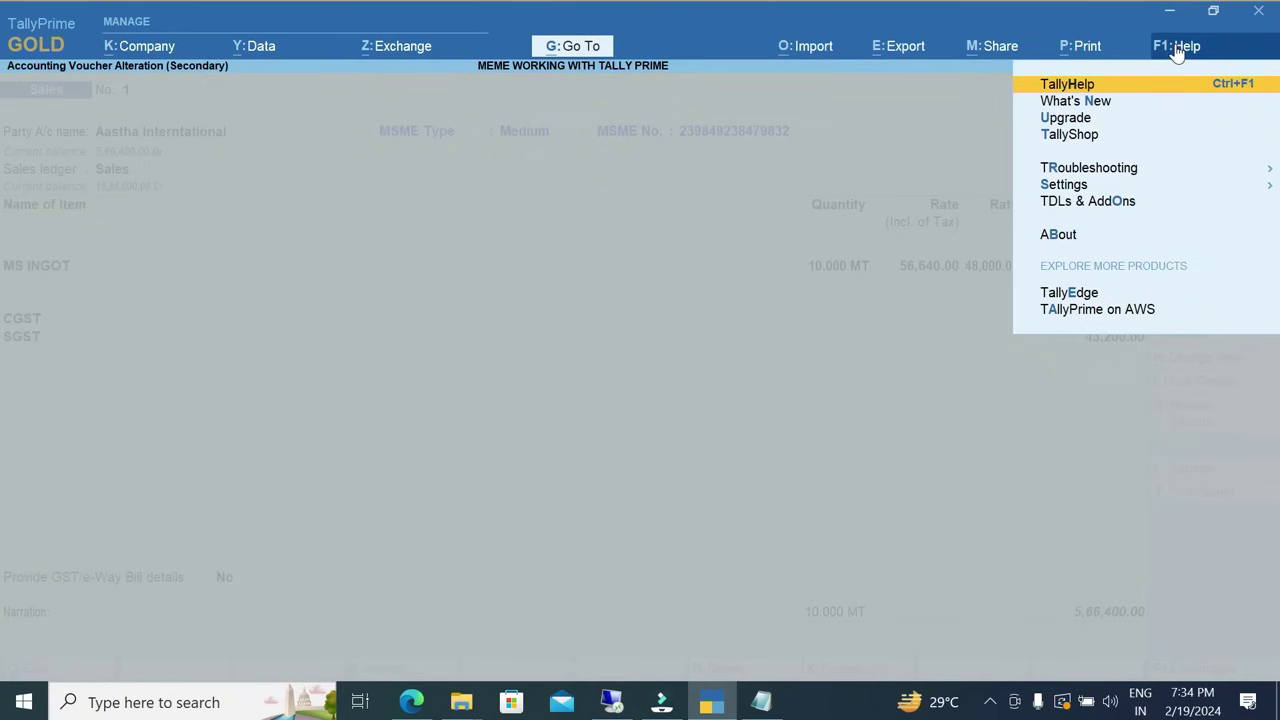
{"action": "left_click", "coordinate": [1097, 213]}
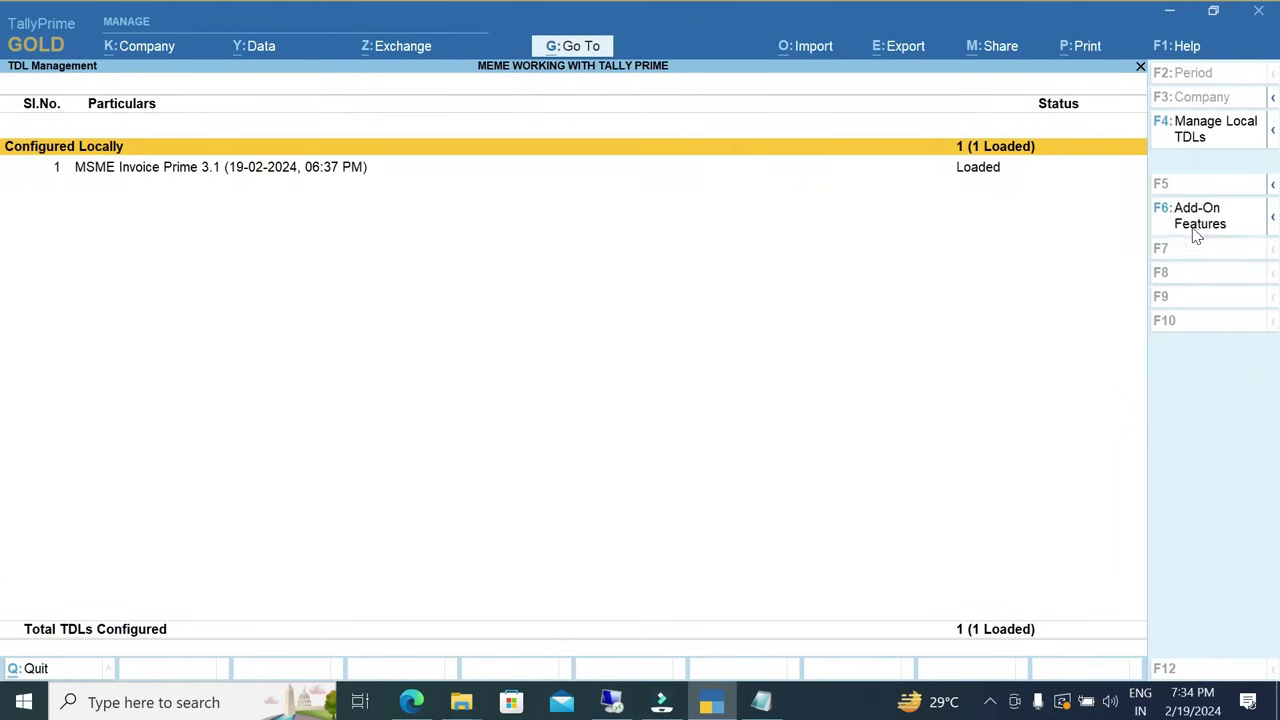
{"action": "left_click", "coordinate": [1110, 234]}
{"action": "left_click", "coordinate": [522, 277]}
{"action": "type", "text": "n"}
{"action": "key", "text": "Return"}
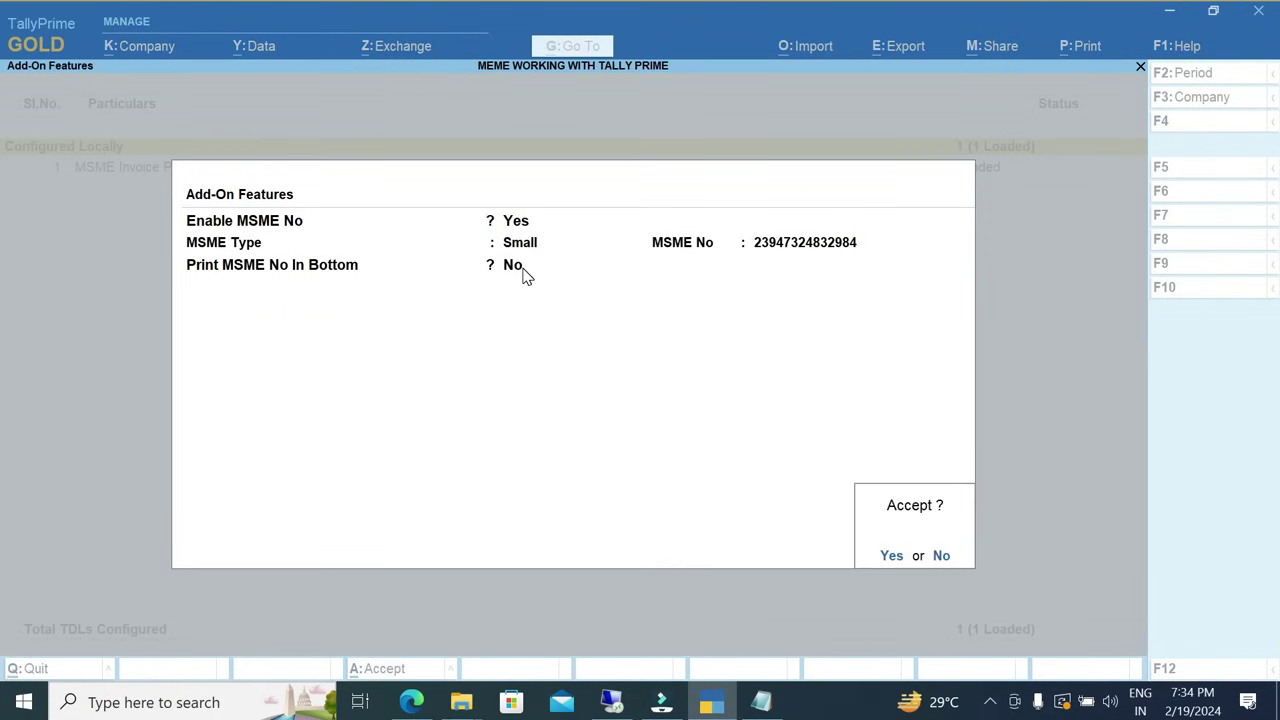
{"action": "key", "text": "Return"}
{"action": "key", "text": "Escape"}
Preview the updated Tax Invoice and check its print configuration.
{"action": "key", "text": "alt+p"}
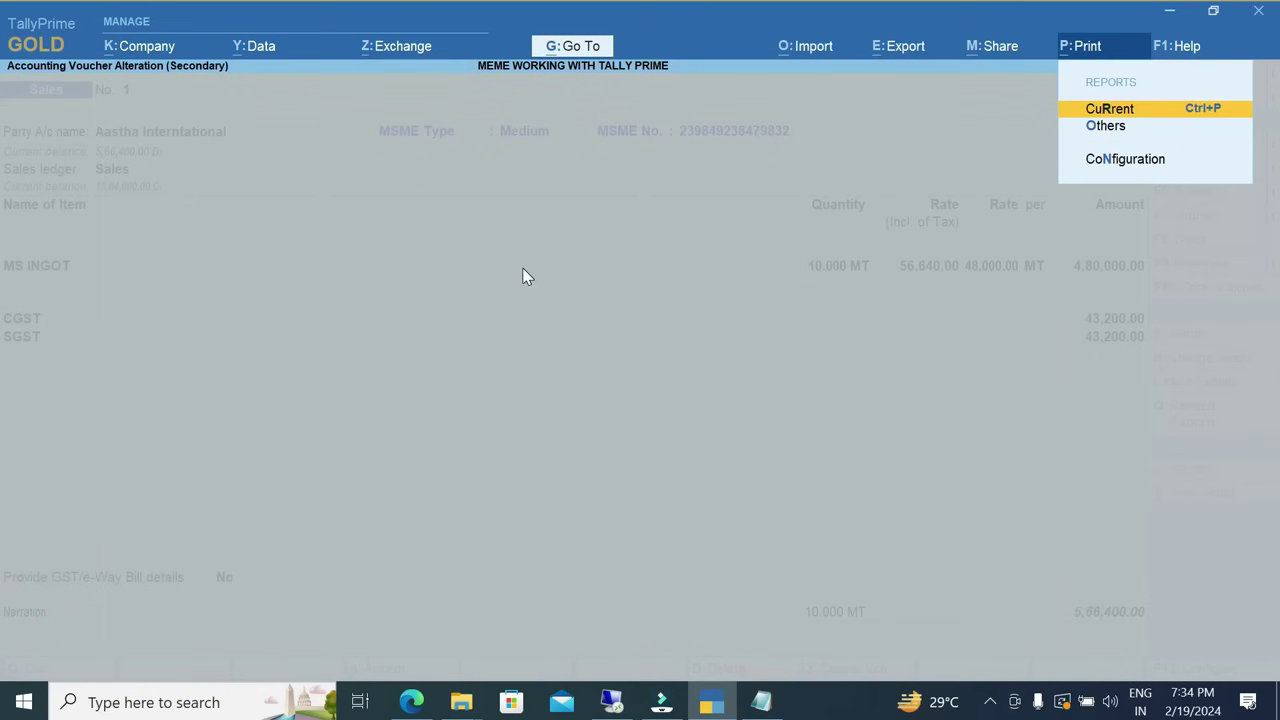
{"action": "key", "text": "Return"}
{"action": "key", "text": "i"}
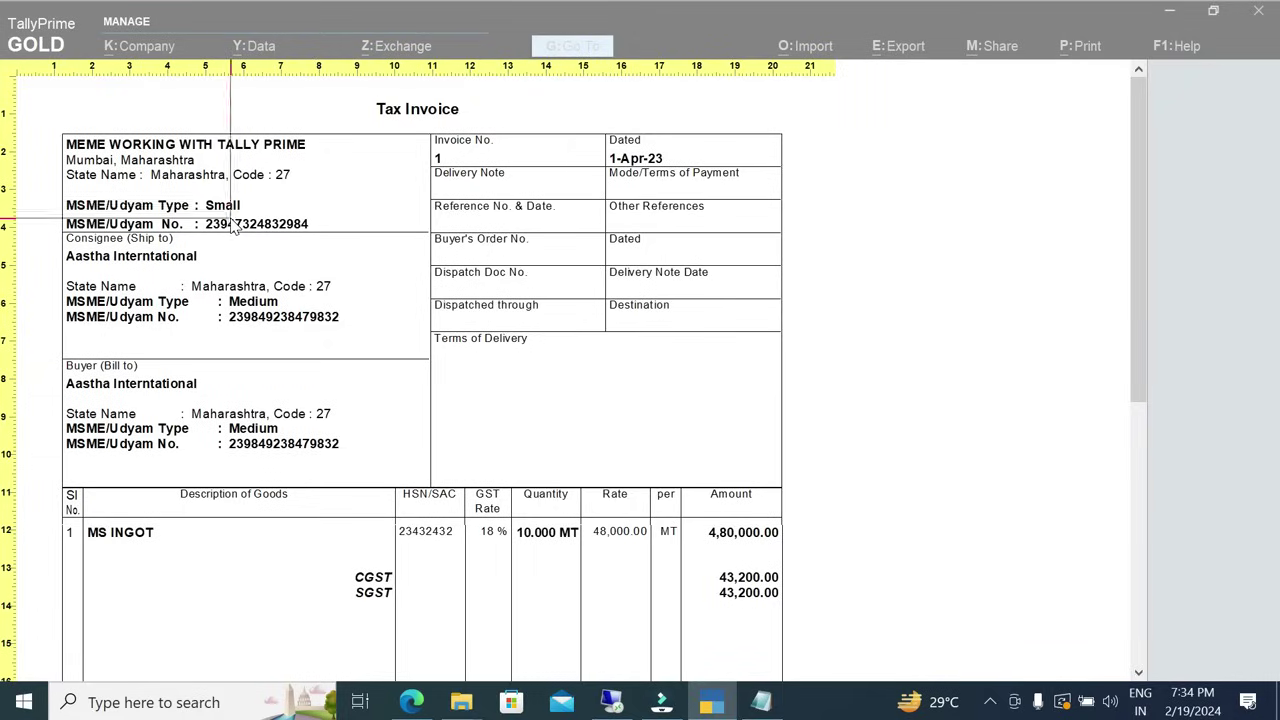
{"action": "key", "text": "Escape"}
{"action": "key", "text": "Left"}
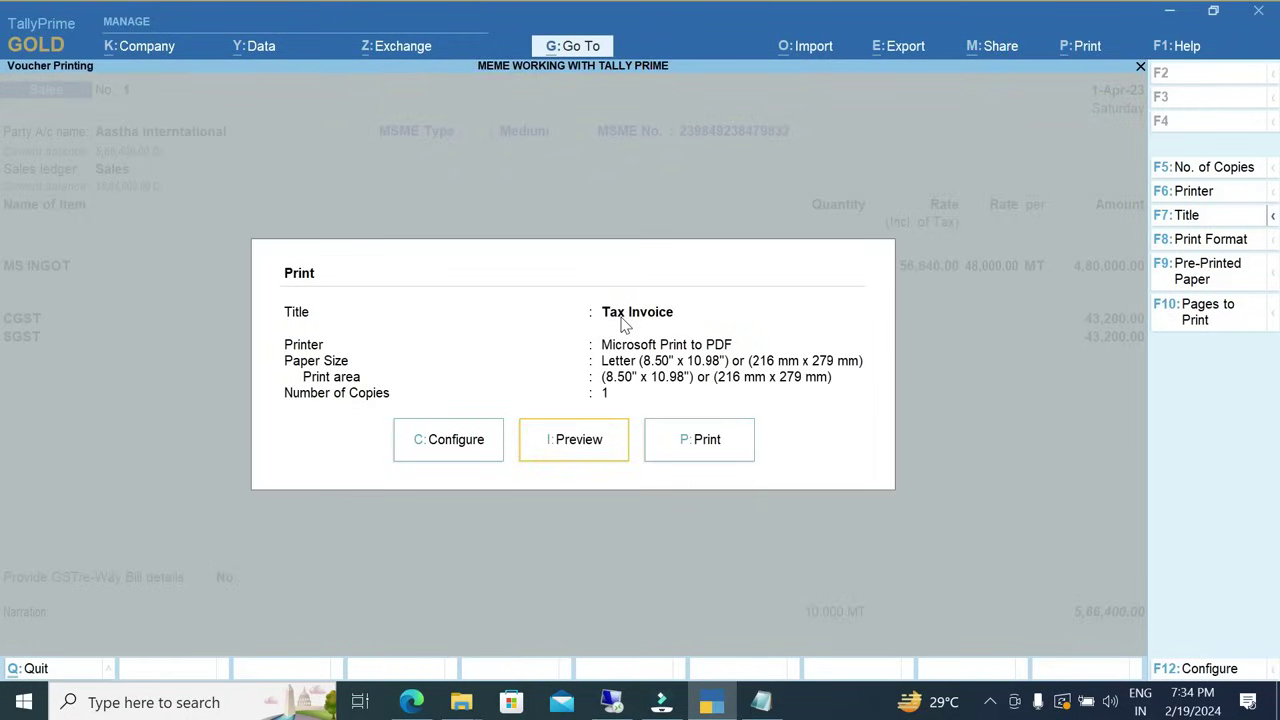
{"action": "key", "text": "c"}
{"action": "key", "text": "Escape"}
Preview the Tax Invoice again at full size, then leave the voucher without changes.
{"action": "key", "text": "Right"}
{"action": "key", "text": "Return"}
{"action": "key", "text": "z"}
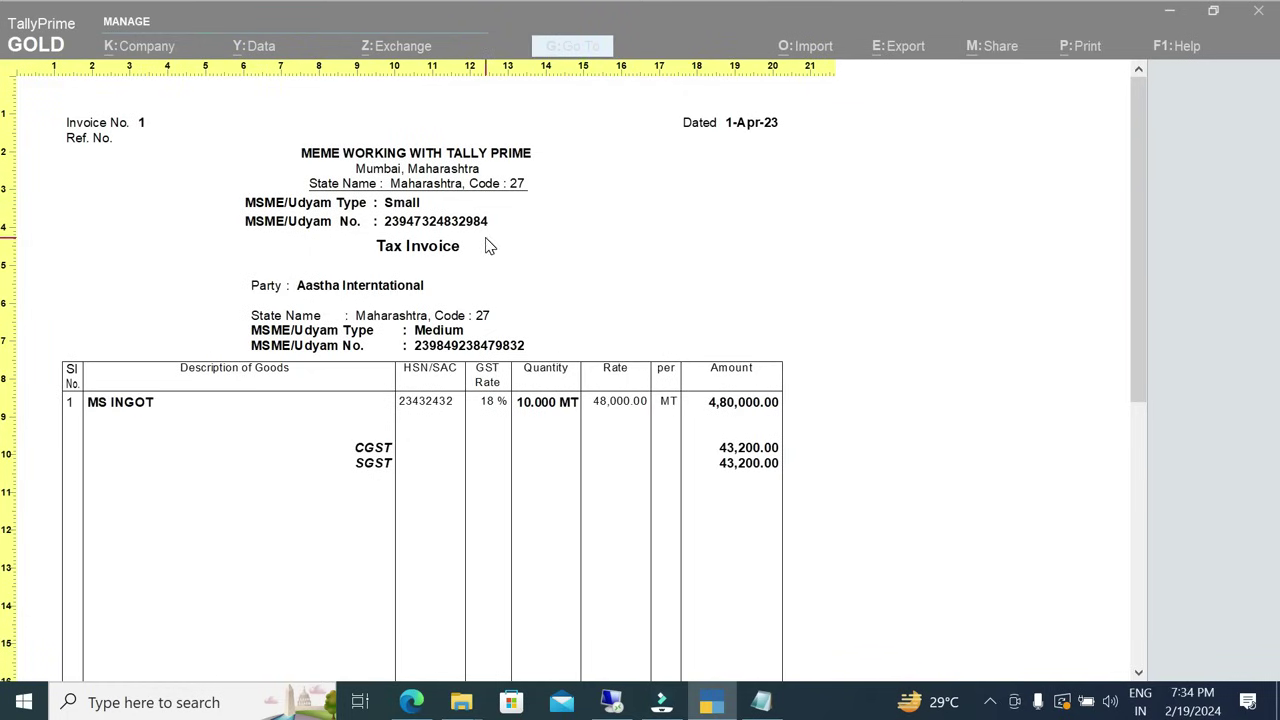
{"action": "key", "text": "Escape"}
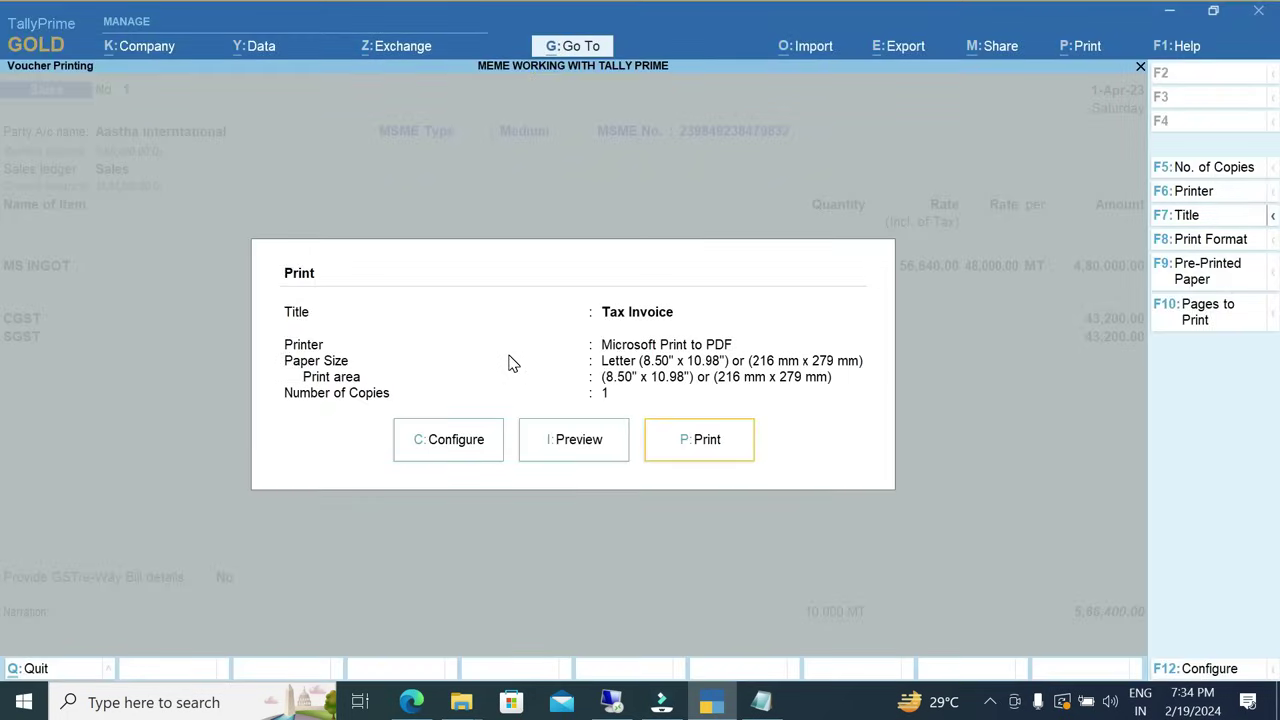
{"action": "key", "text": "Escape"}
{"action": "key", "text": "Escape"}
{"action": "key", "text": "y"}
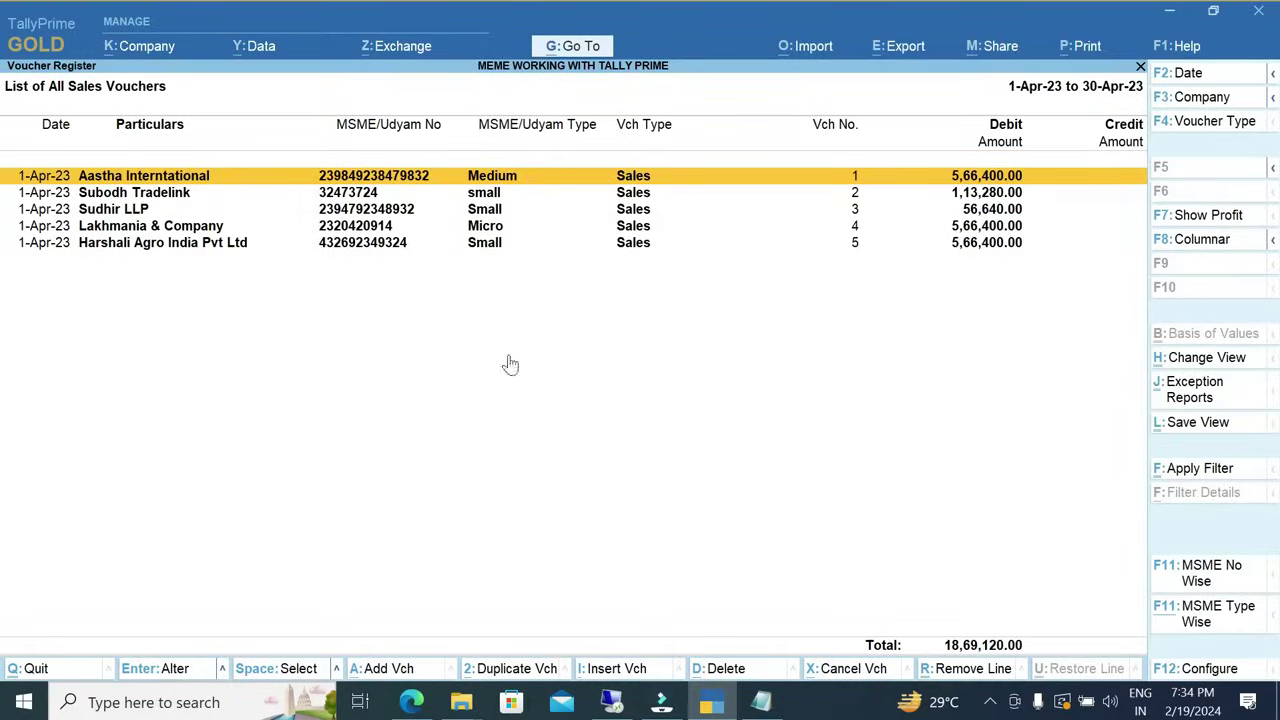
{"action": "key", "text": "Escape"}
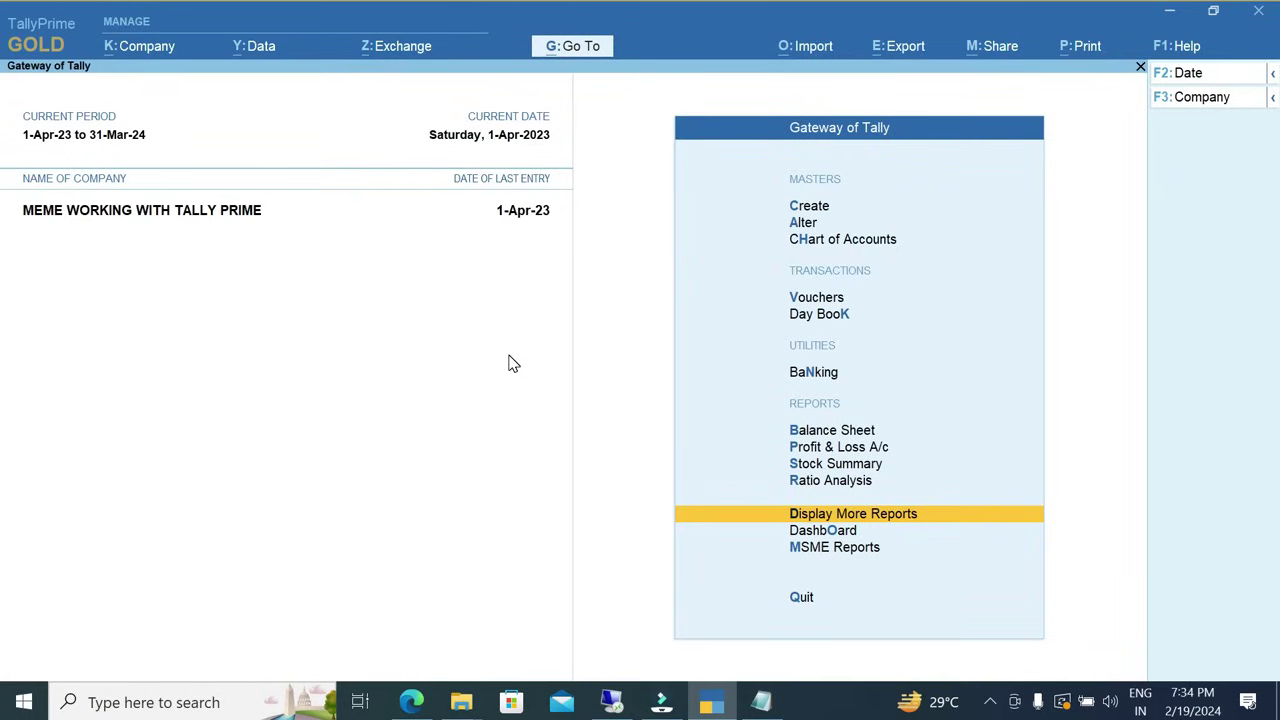
Open UpDate Party MSME under MSME Reports, cancel its Set-Up, and return to Gateway of Tally.
{"action": "key", "text": "Down"}
{"action": "key", "text": "Down"}
{"action": "key", "text": "Return"}
{"action": "key", "text": "Down"}
{"action": "key", "text": "Down"}
{"action": "key", "text": "Down"}
{"action": "key", "text": "Down"}
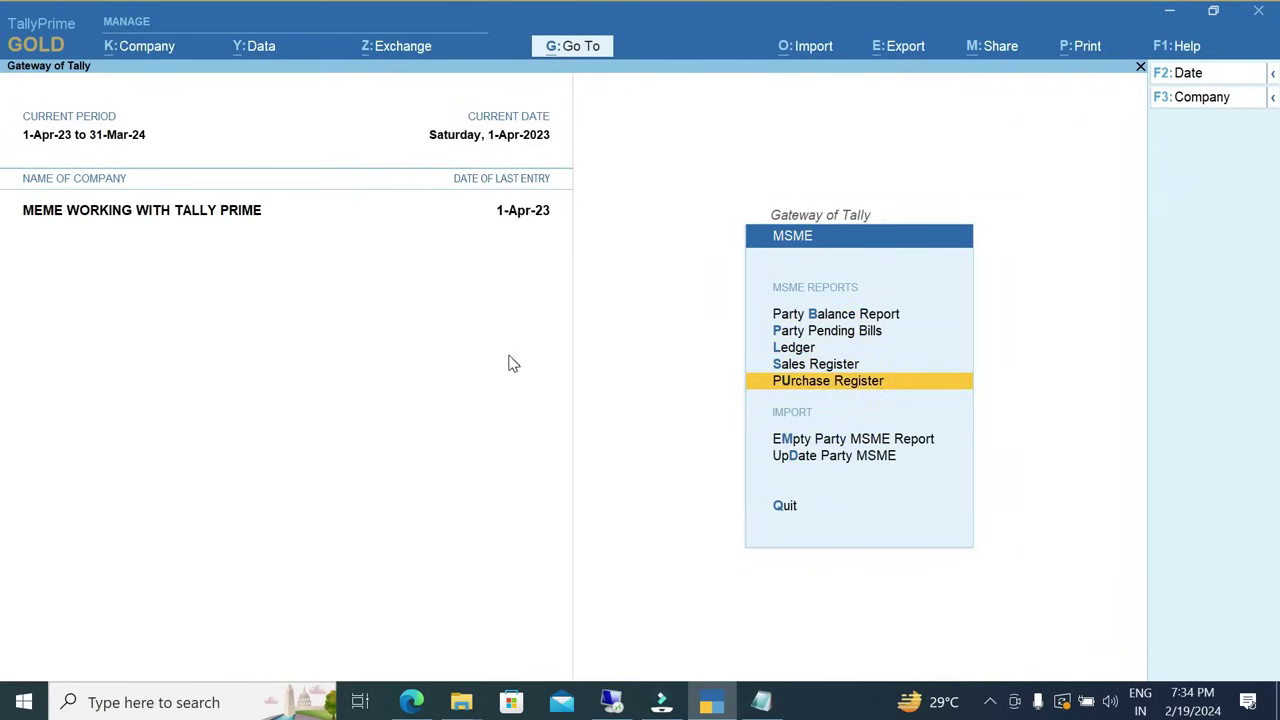
{"action": "key", "text": "Down"}
{"action": "key", "text": "Down"}
{"action": "key", "text": "Return"}
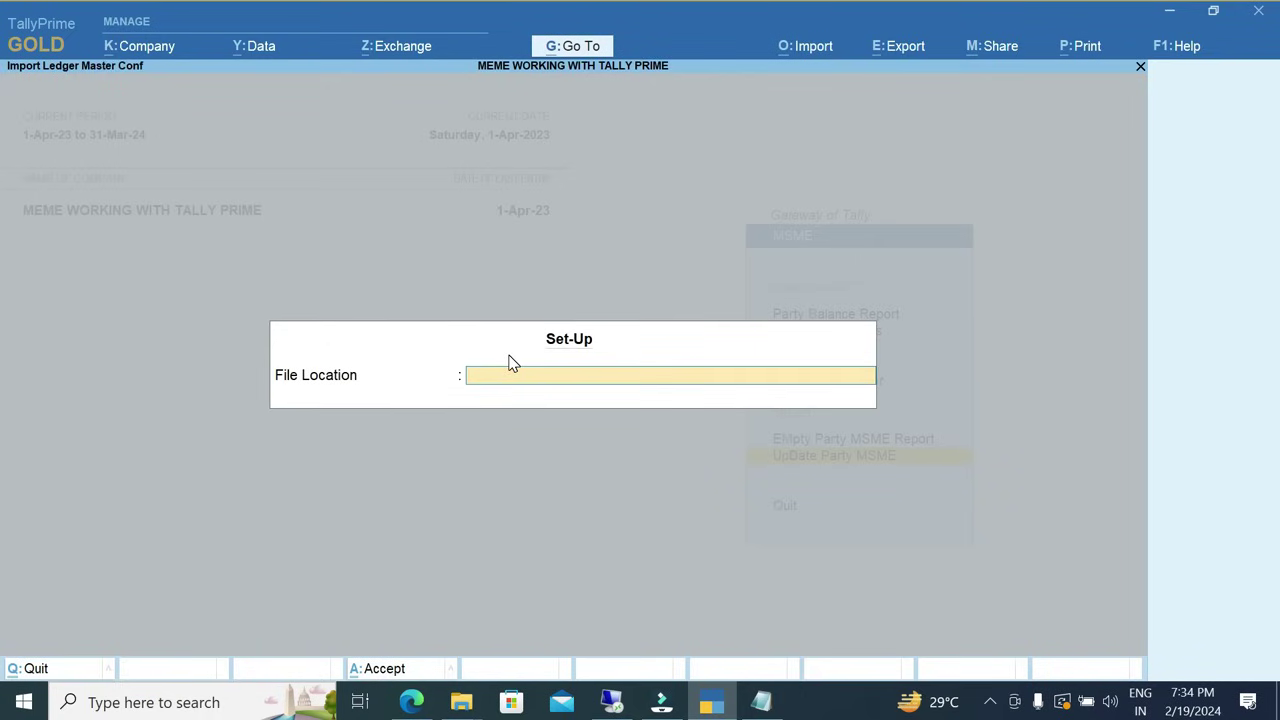
{"action": "key", "text": "Escape"}
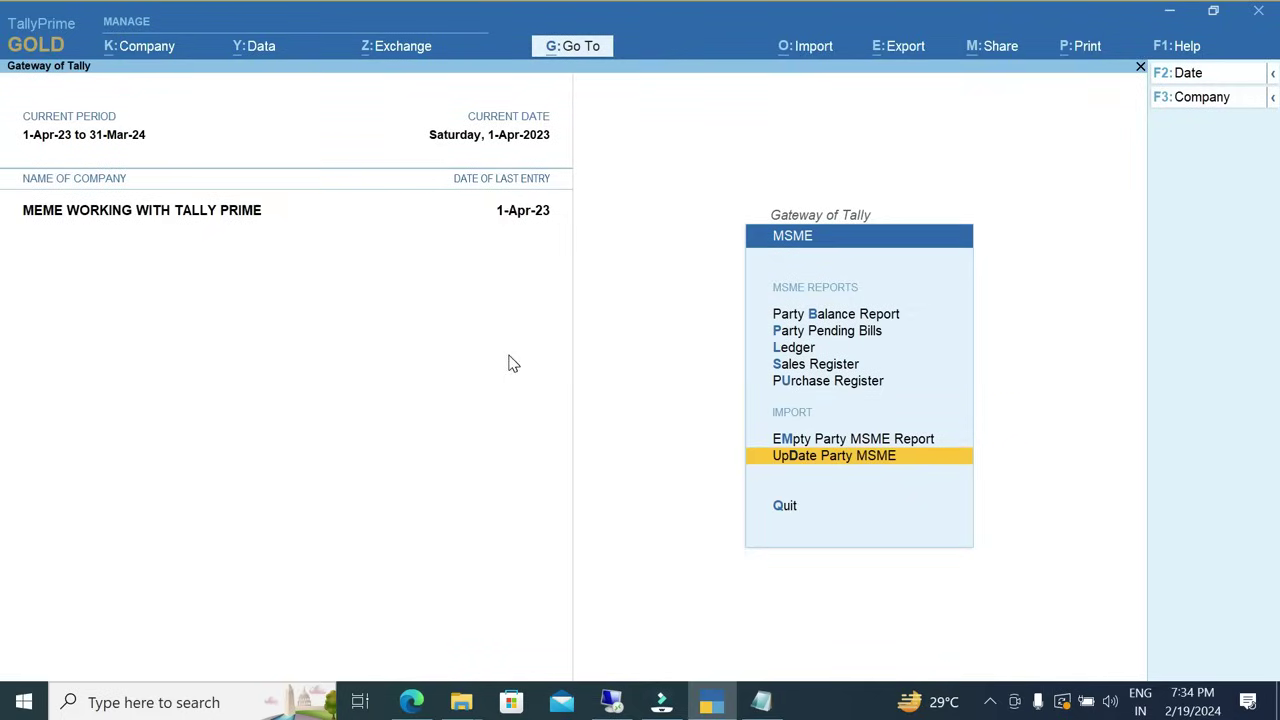
{"action": "key", "text": "Escape"}
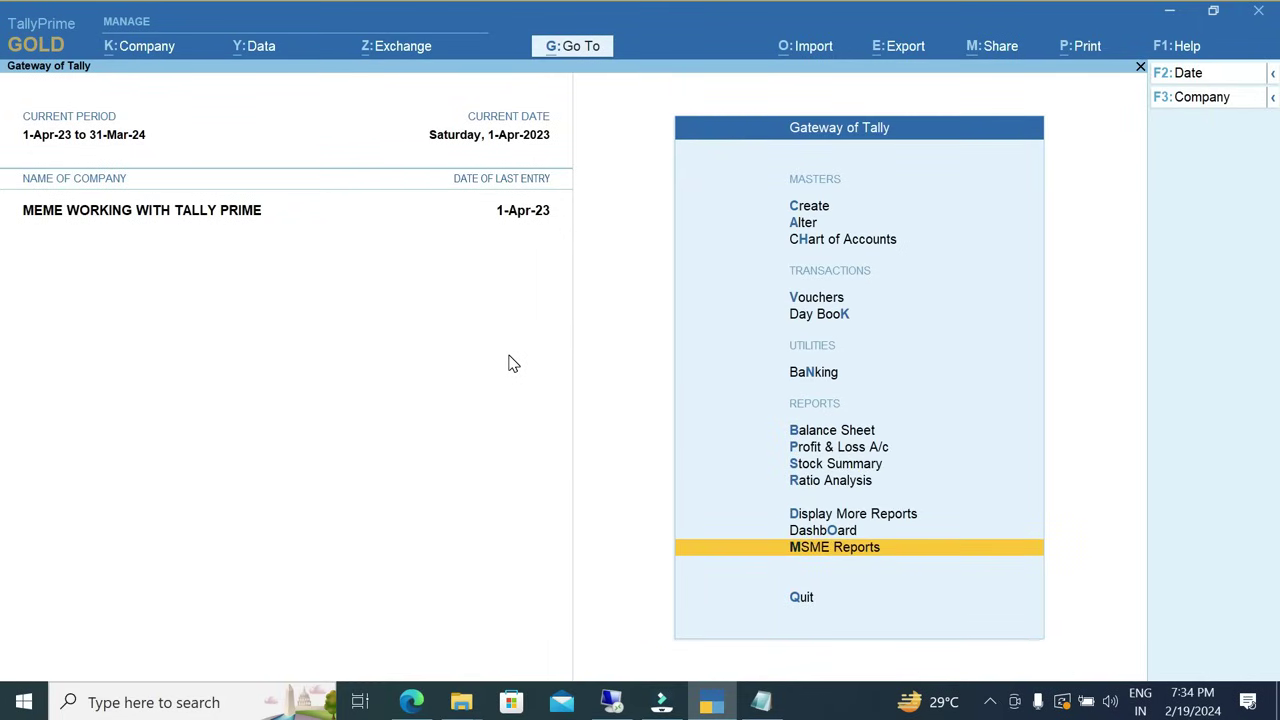